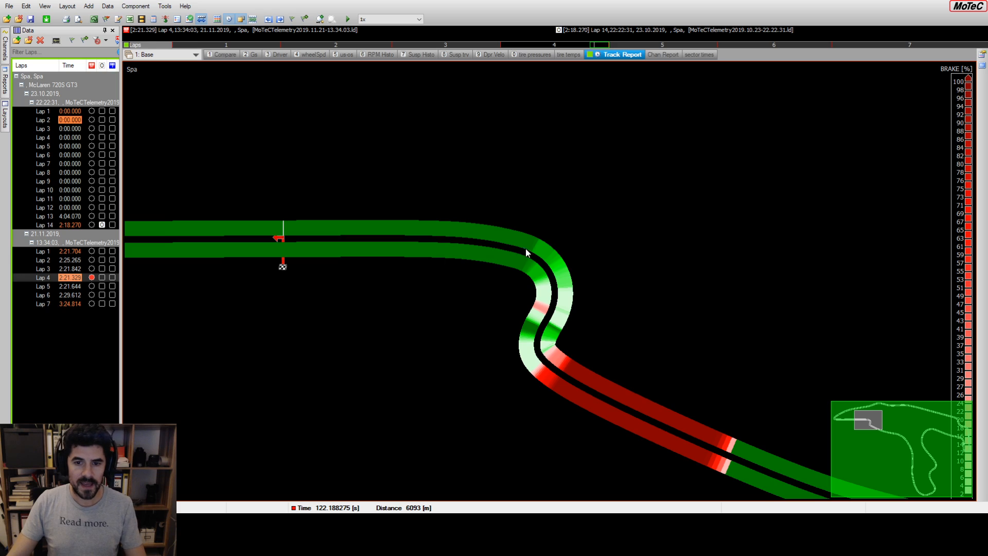
# Step: Examine the brake-coloured map of the whole Spa track, placing the cursor at the start line, the upper kink and the long inner bend
pyautogui.moveTo(525, 266); pyautogui.dragTo(466, 254)
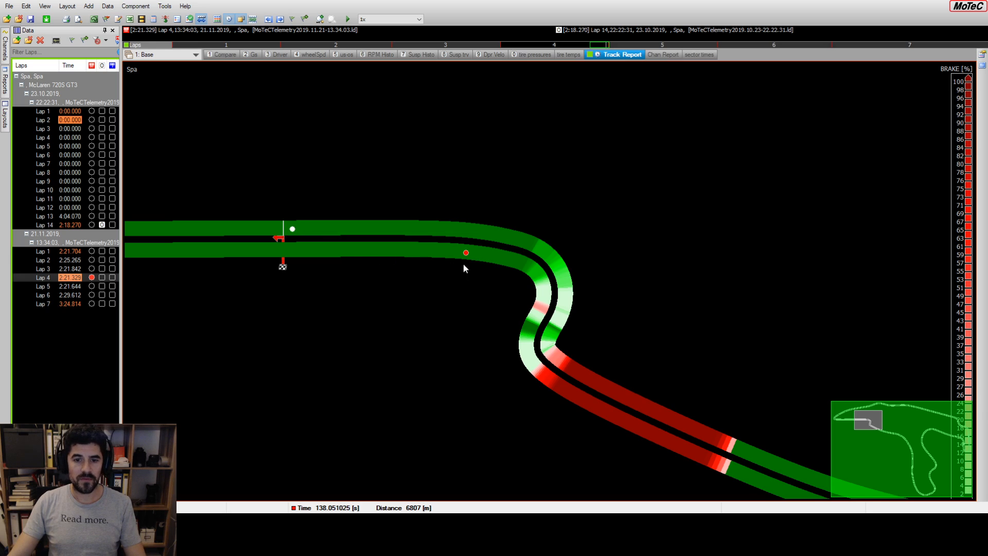
pyautogui.moveTo(293, 255)
pyautogui.mouseDown()
pyautogui.moveTo(263, 256)
pyautogui.moveTo(278, 256)
pyautogui.mouseUp()
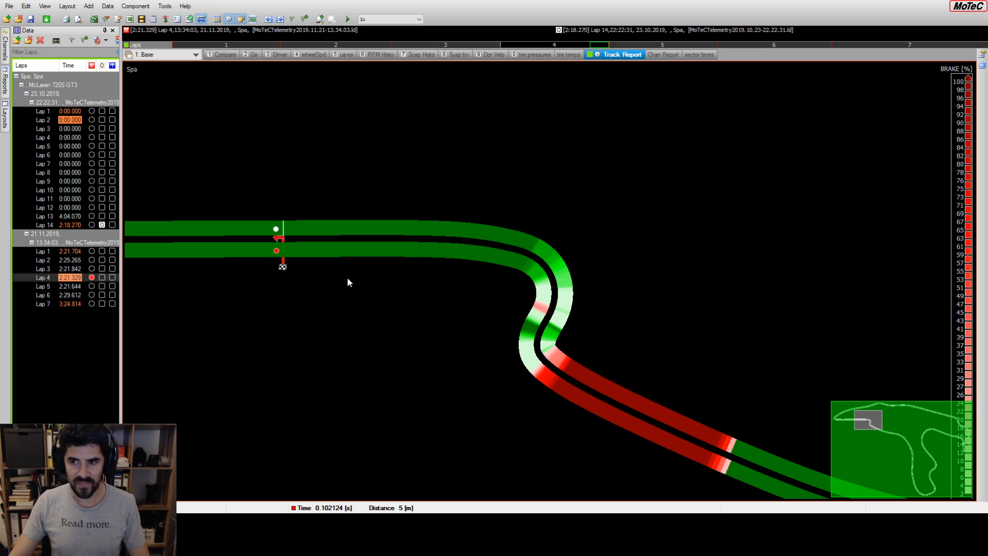
pyautogui.scroll(-3, 367, 287)
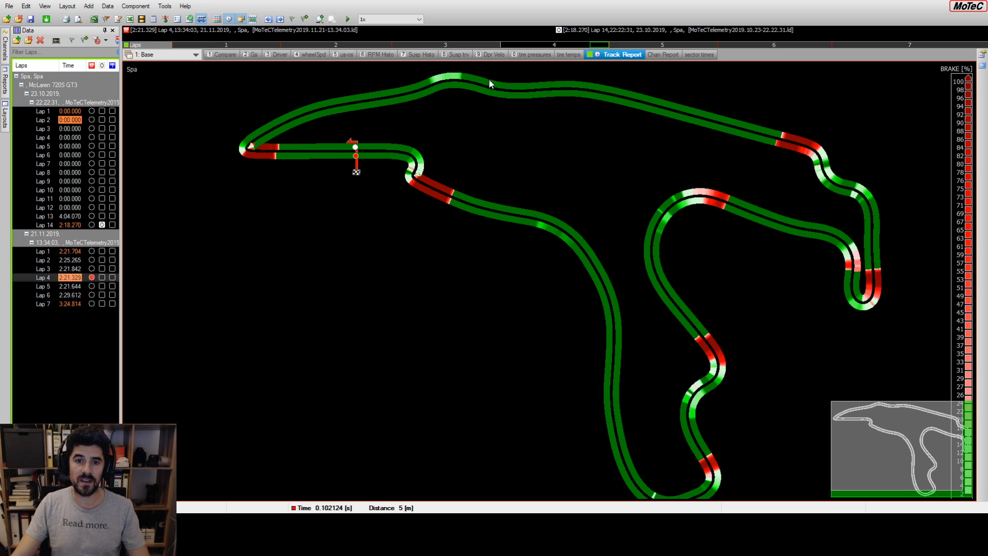
pyautogui.click(428, 86)
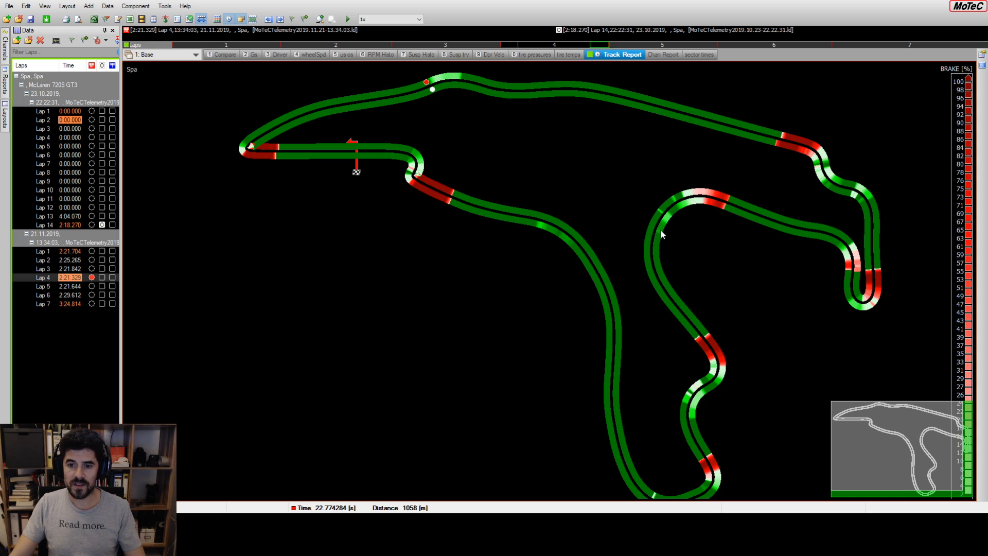
pyautogui.click(687, 204)
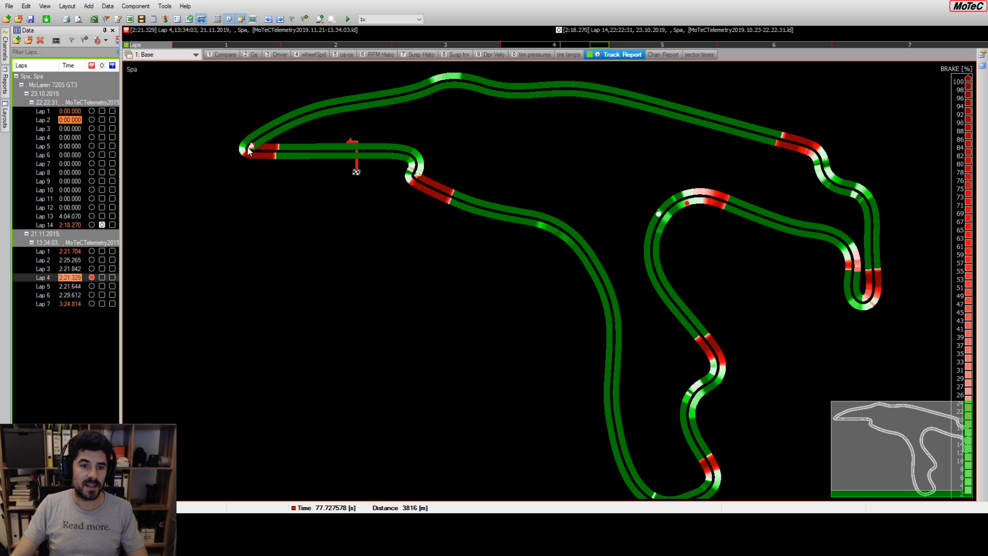
# Step: Compare where both laps begin braking for the first hairpin on the track map, placing the cursor around the braking zone's start
pyautogui.click(274, 147)
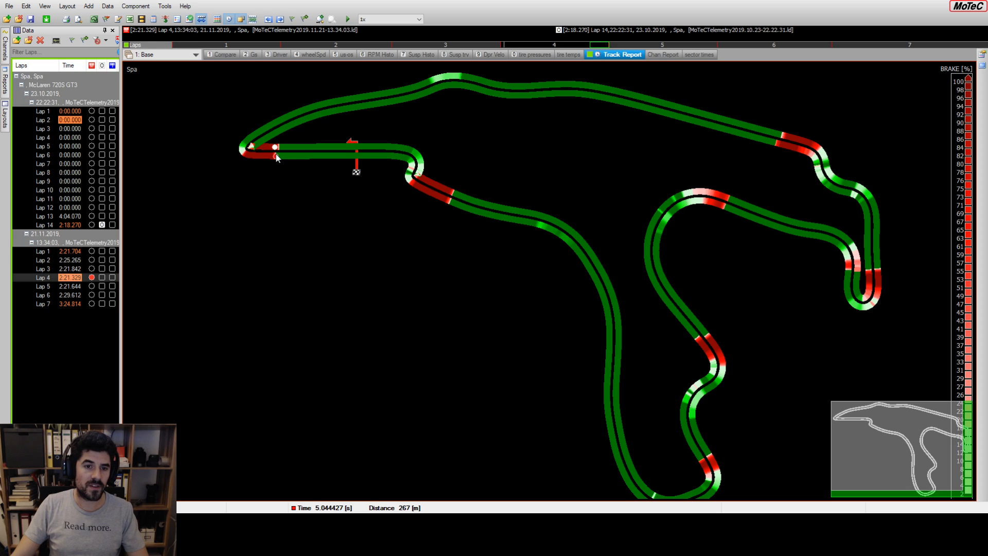
pyautogui.scroll(3, 271, 154)
pyautogui.scroll(2, 295, 276)
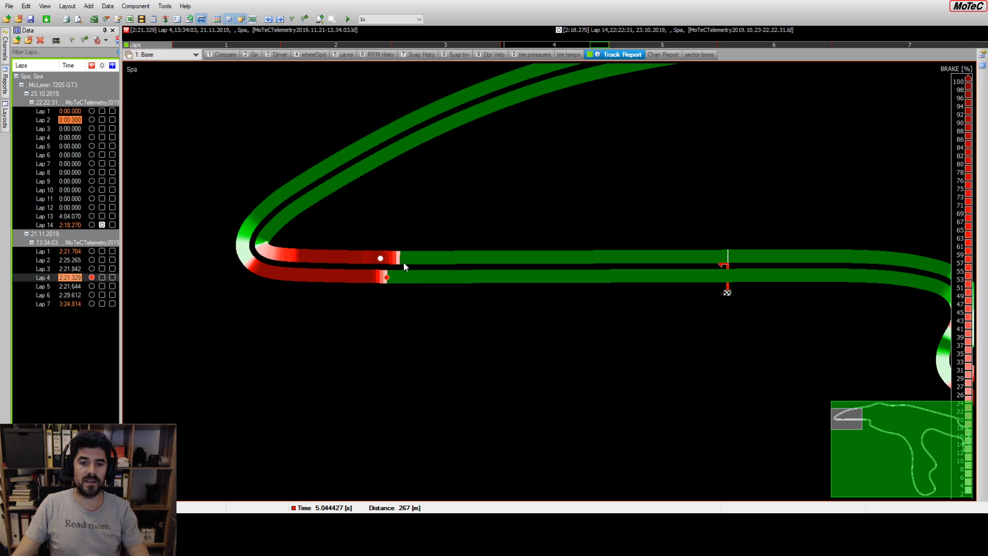
pyautogui.moveTo(386, 277); pyautogui.dragTo(403, 281)
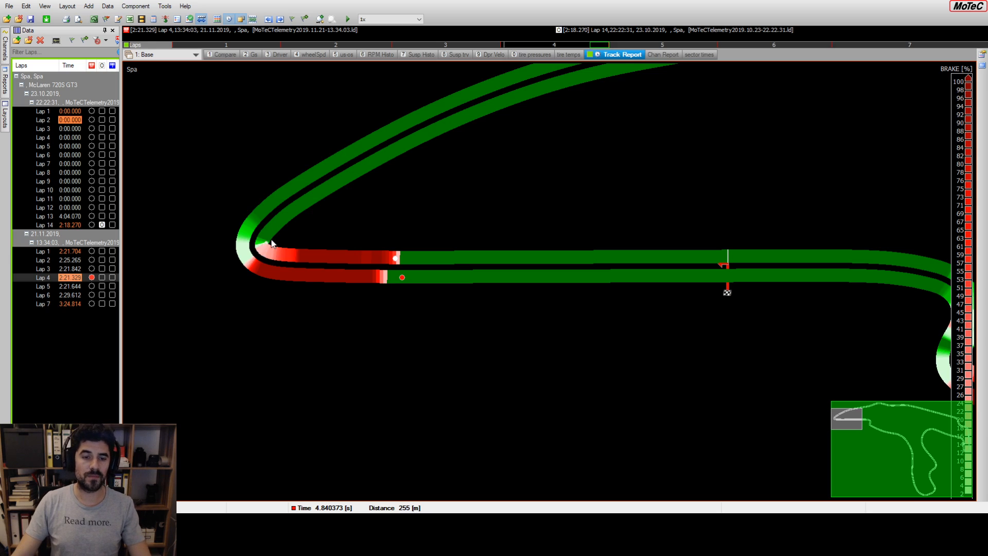
pyautogui.scroll(-3, 272, 243)
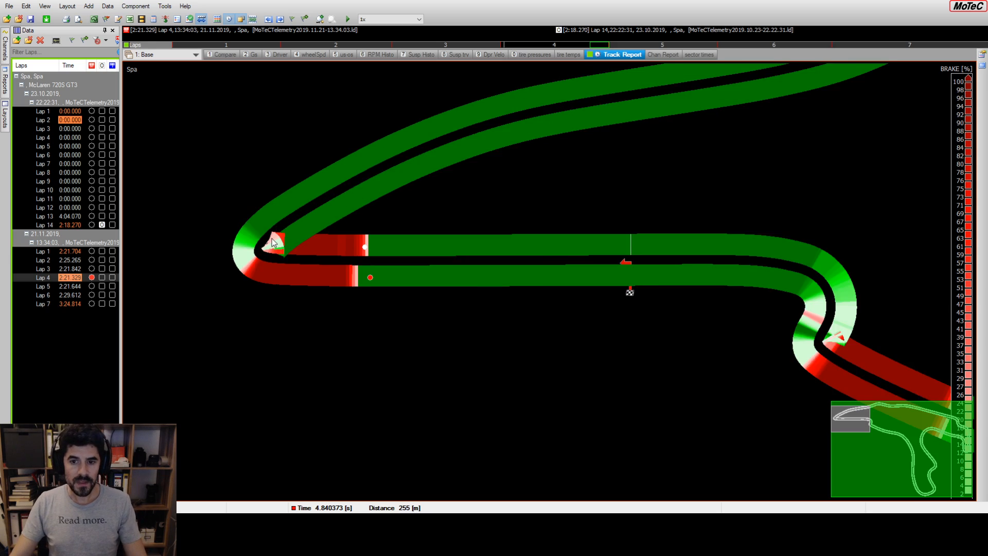
pyautogui.scroll(-2, 272, 243)
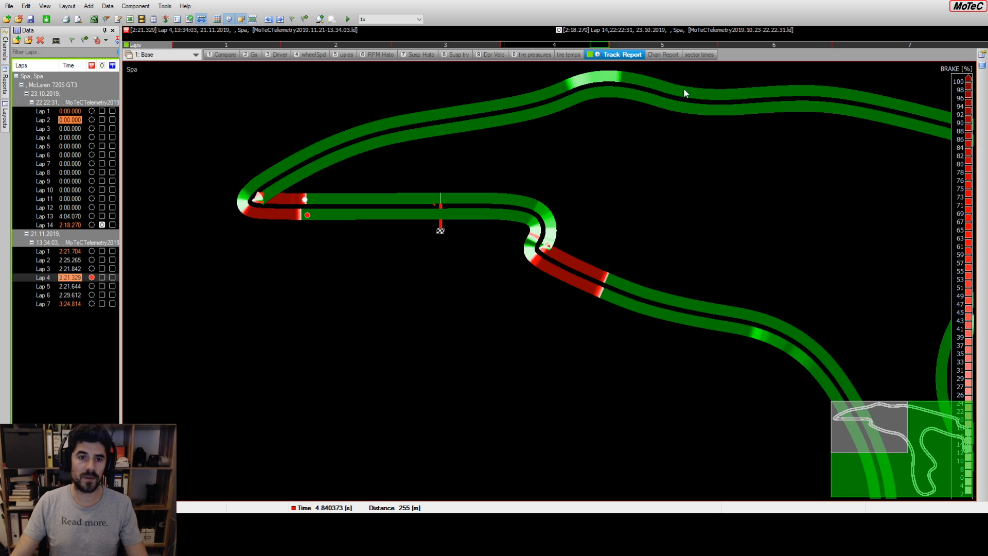
# Step: Check the us-os graphs briefly, and return to the Track Report to place the cursor just before the first hairpin's braking zone
pyautogui.click(344, 55)
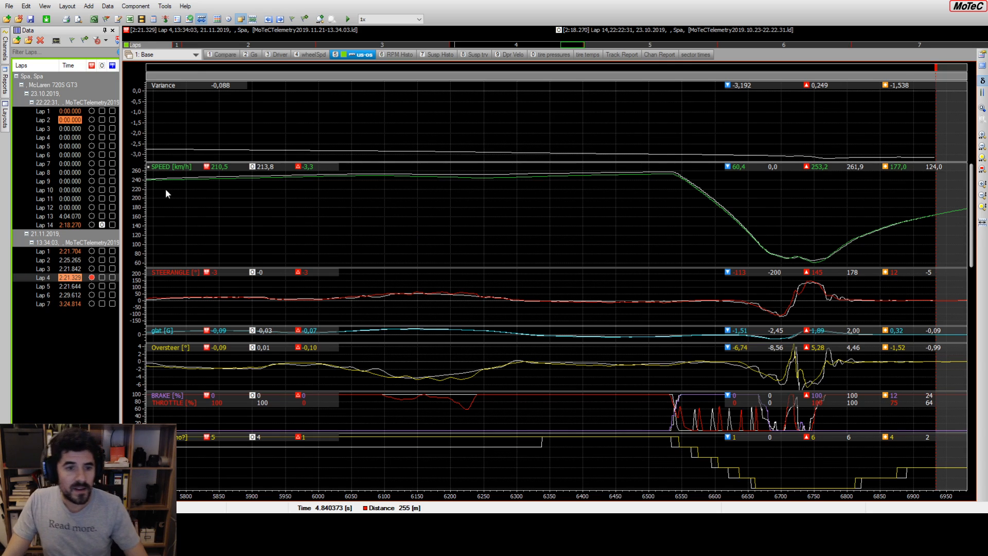
pyautogui.moveTo(153, 183)
pyautogui.mouseDown()
pyautogui.moveTo(145, 187)
pyautogui.moveTo(166, 191)
pyautogui.mouseUp()
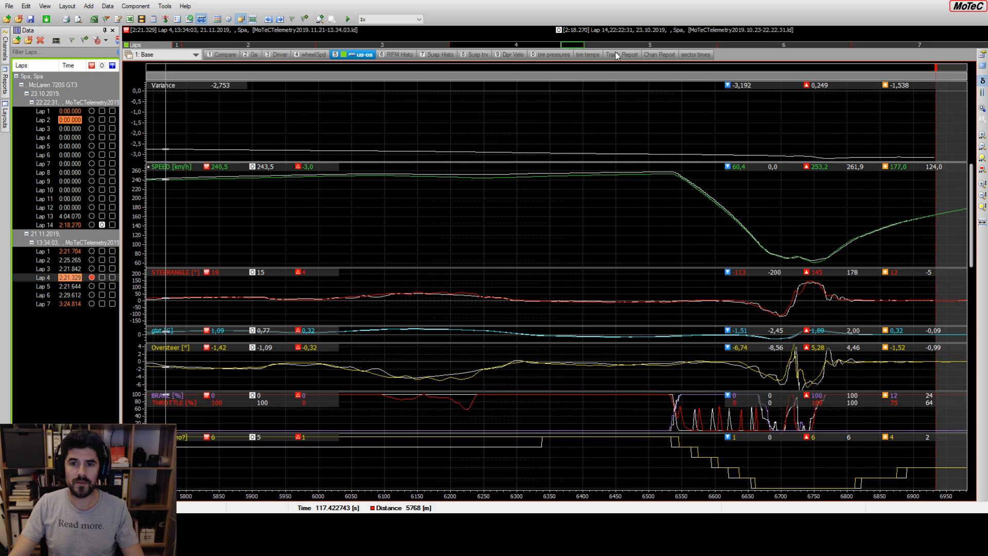
pyautogui.click(618, 55)
pyautogui.moveTo(322, 217); pyautogui.dragTo(311, 217)
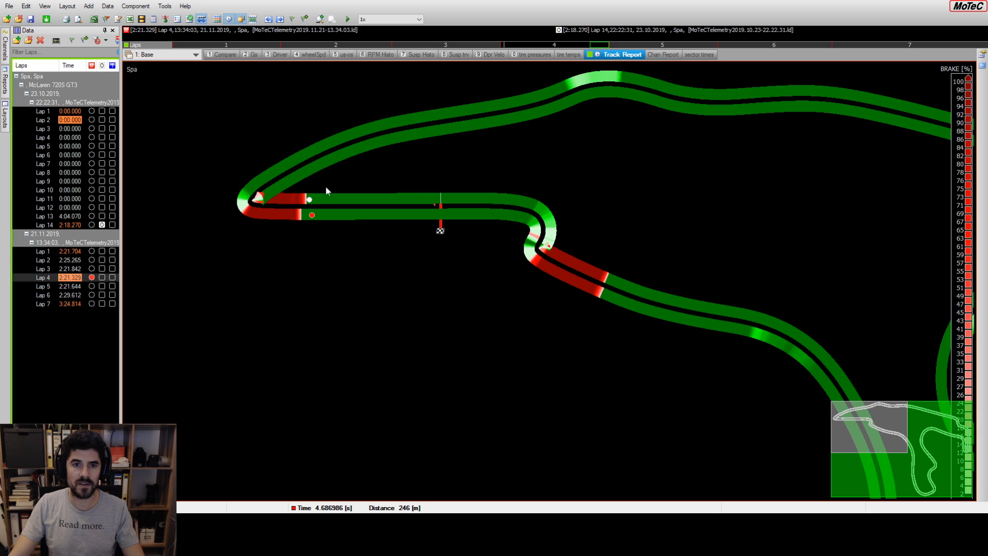
# Step: Show the complete lap 4 in the us-os graphs
pyautogui.click(351, 55)
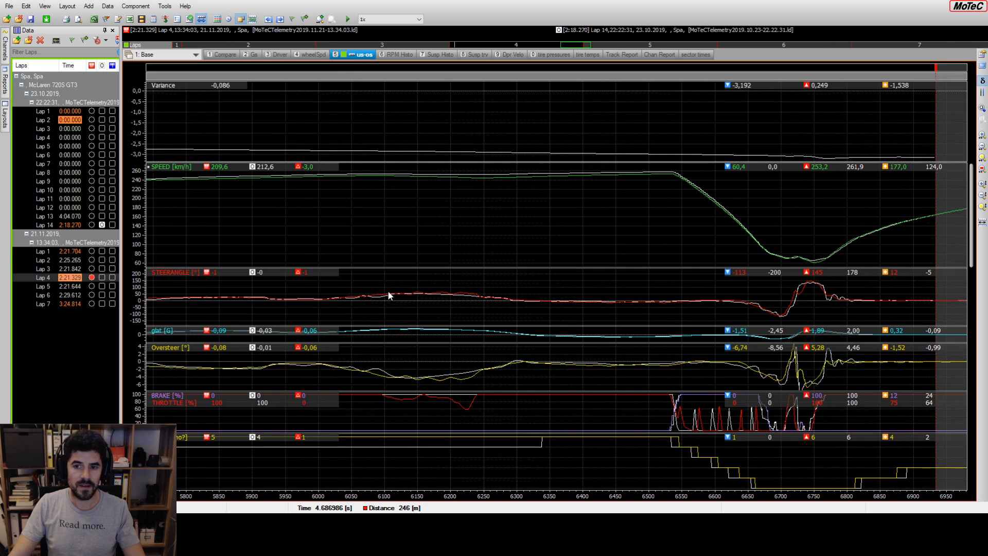
pyautogui.scroll(-4, 390, 296)
pyautogui.moveTo(608, 45); pyautogui.dragTo(523, 50)
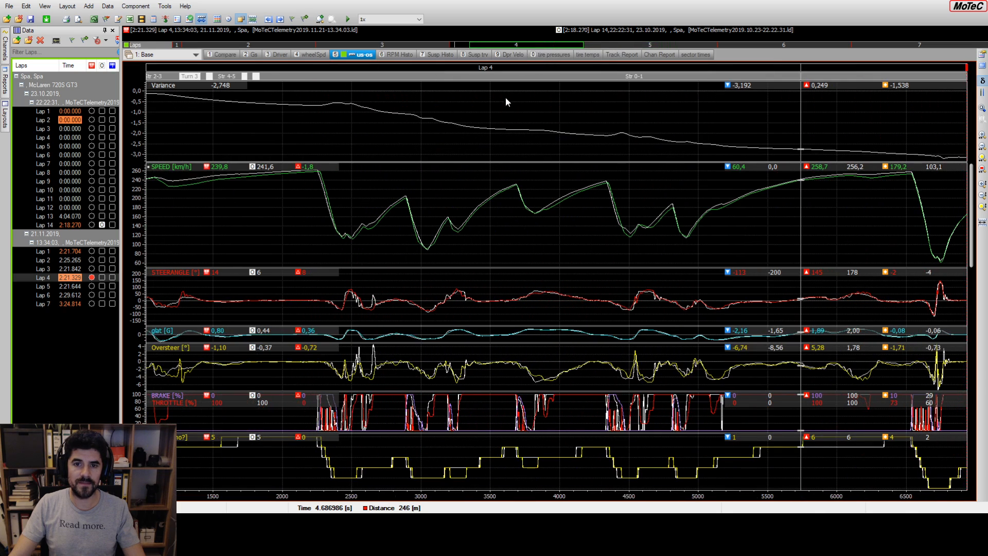
pyautogui.scroll(-2, 502, 137)
pyautogui.scroll(3, 502, 138)
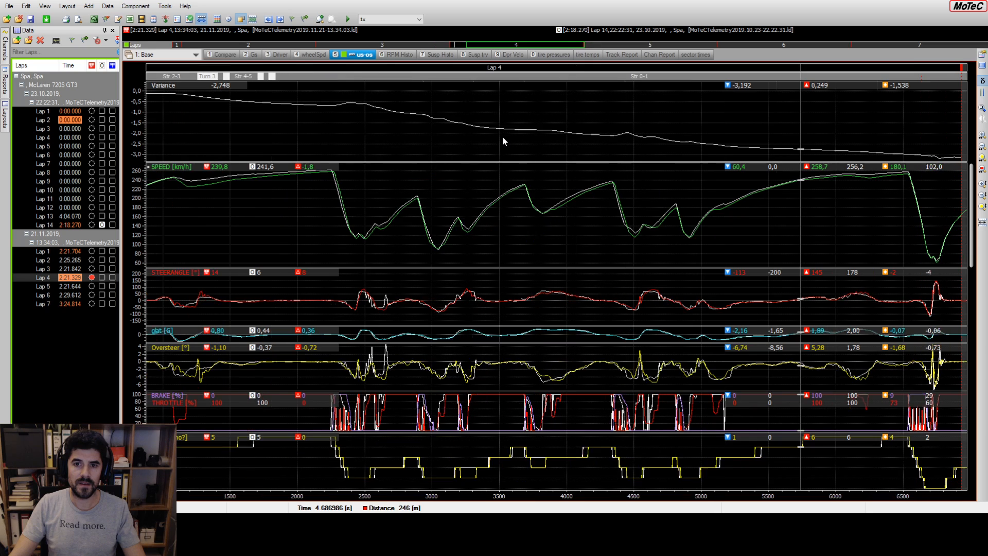
pyautogui.doubleClick(71, 278)
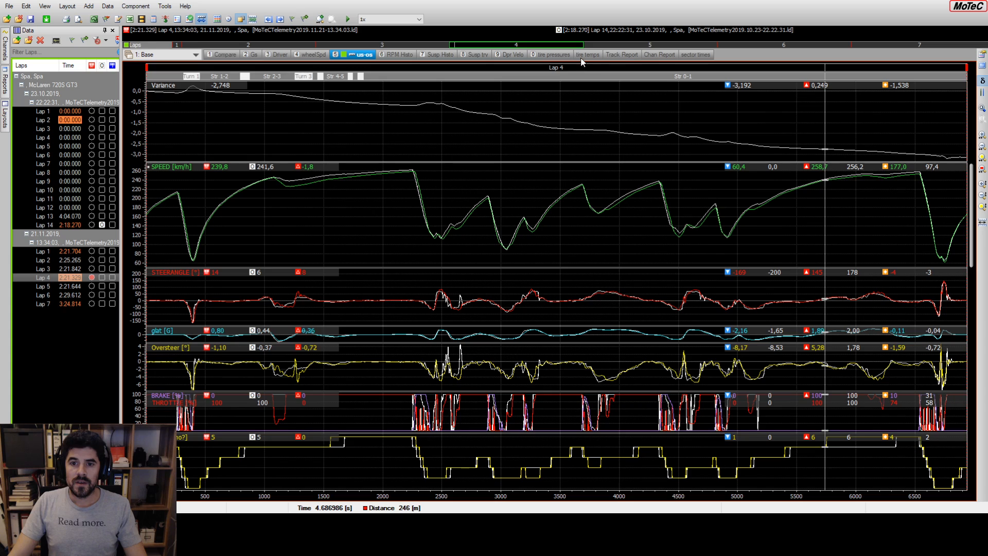
# Step: Revisit the Track Report briefly, and enlarge the Turn 1 section of the us-os graphs to about 240–510 m
pyautogui.click(623, 56)
pyautogui.click(348, 56)
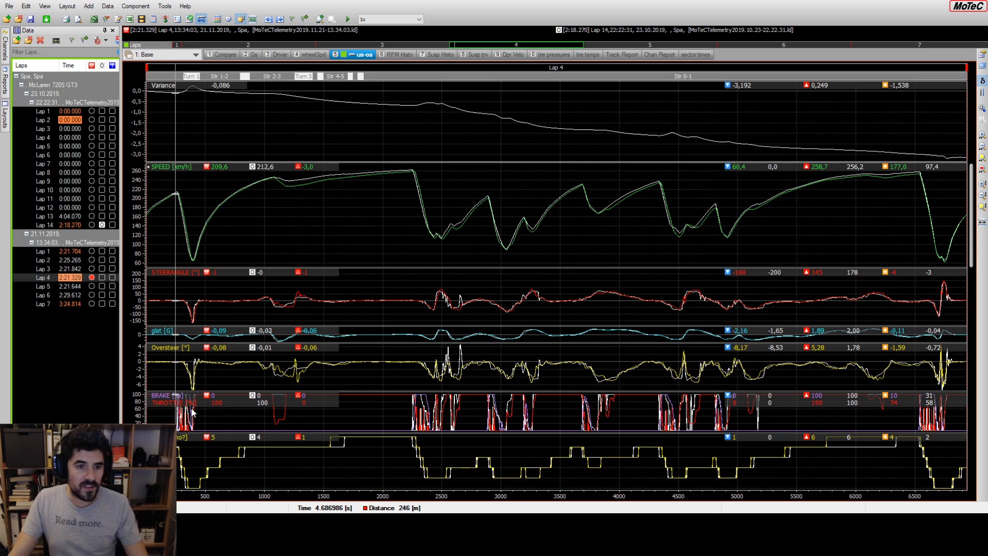
pyautogui.scroll(5, 175, 415)
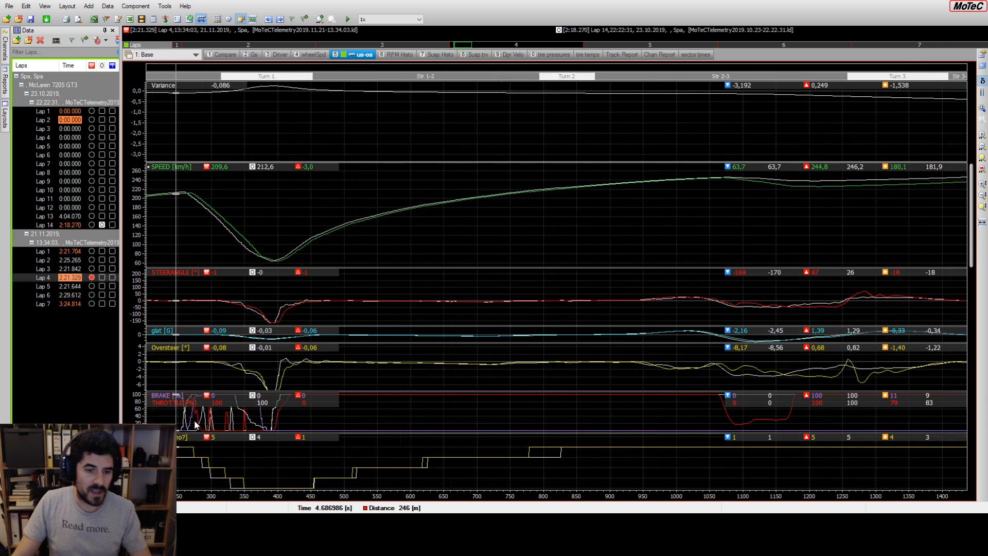
pyautogui.scroll(2, 181, 428)
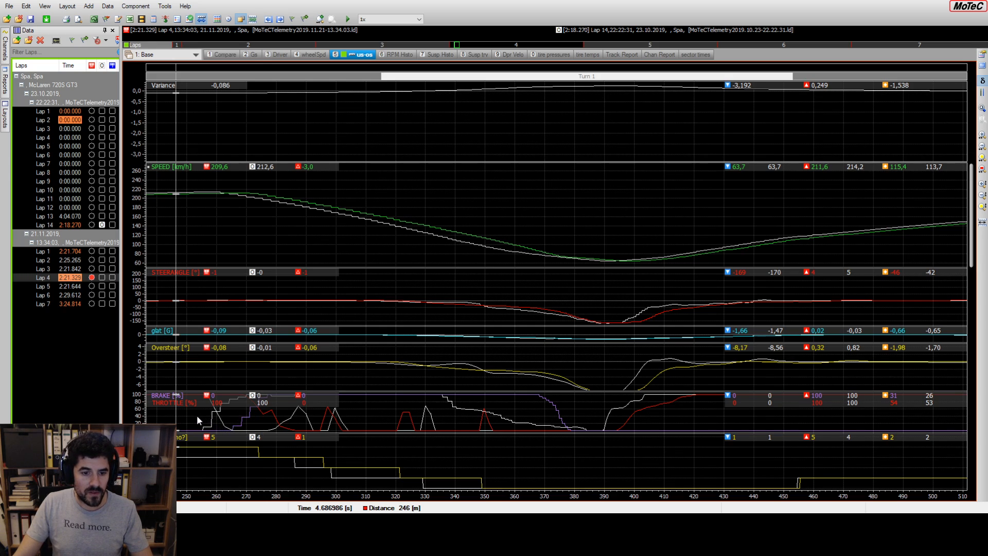
# Step: Compare the braking onset and throttle blips of both laps on the approach to Turn 1 with the cursor between 253 and 277 m
pyautogui.click(206, 434)
pyautogui.moveTo(205, 434); pyautogui.dragTo(203, 434)
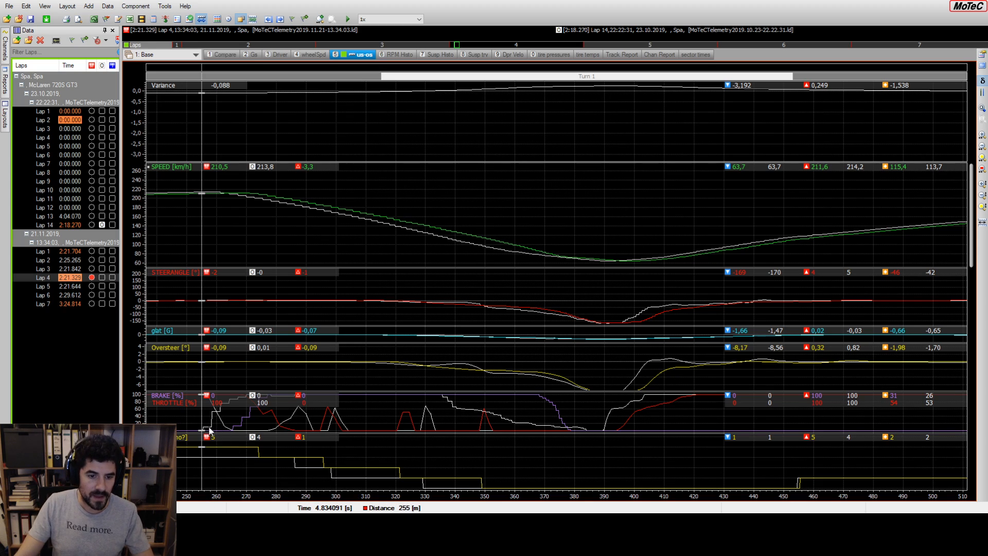
pyautogui.click(235, 433)
pyautogui.moveTo(235, 433); pyautogui.dragTo(198, 430)
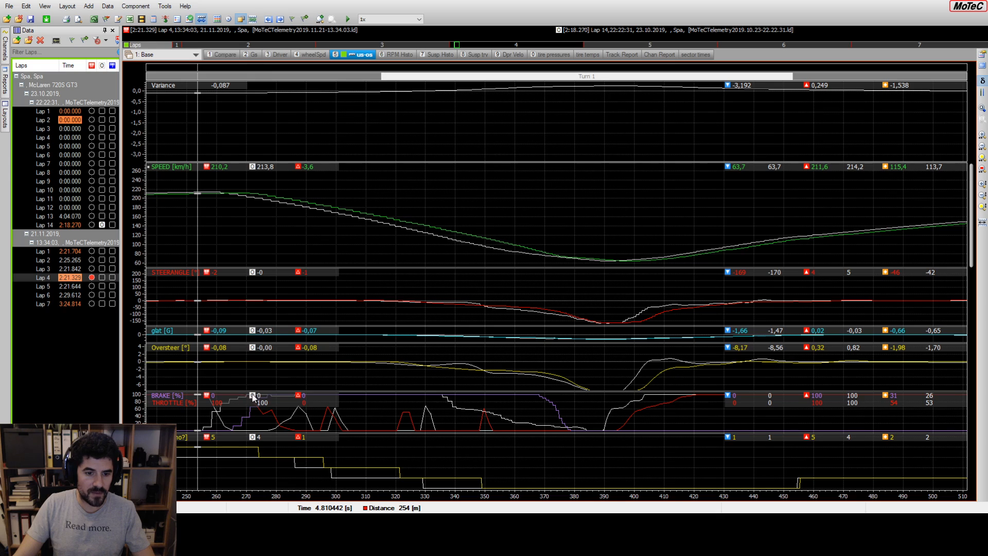
pyautogui.click(206, 434)
pyautogui.moveTo(205, 432); pyautogui.dragTo(204, 432)
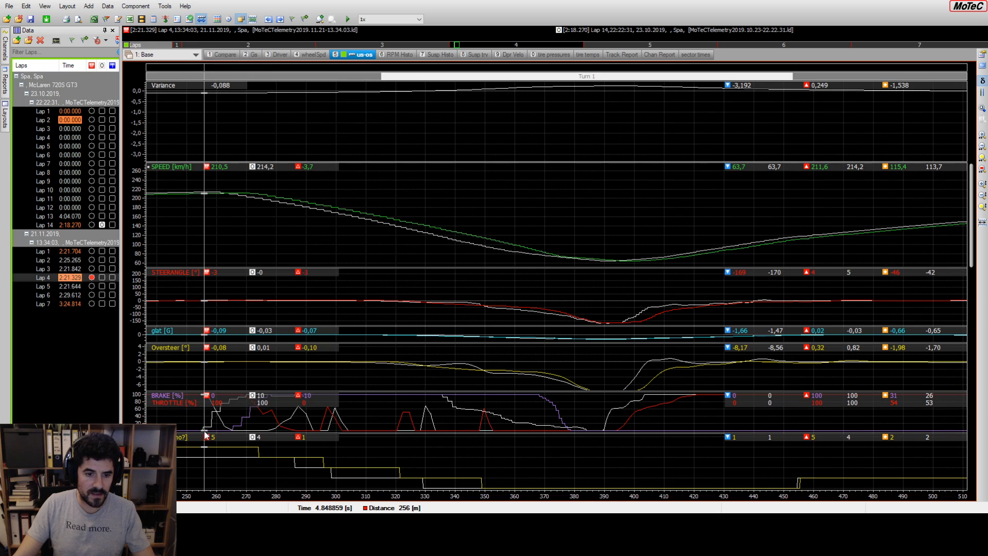
pyautogui.moveTo(206, 436); pyautogui.dragTo(270, 432)
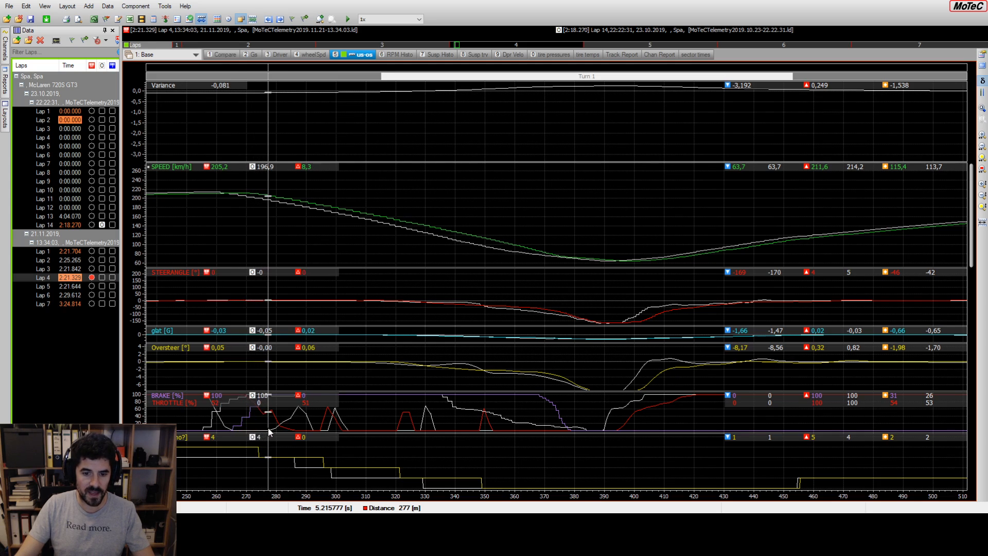
pyautogui.moveTo(270, 431); pyautogui.dragTo(197, 432)
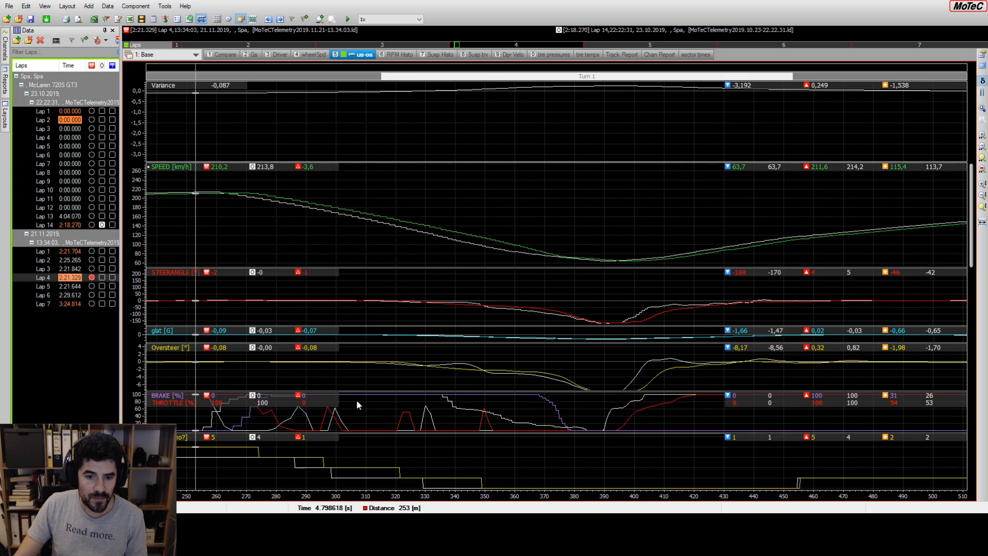
# Step: Compare how both laps release the brake into Turn 1 with the cursor at 336, 384 and 367 m
pyautogui.click(443, 398)
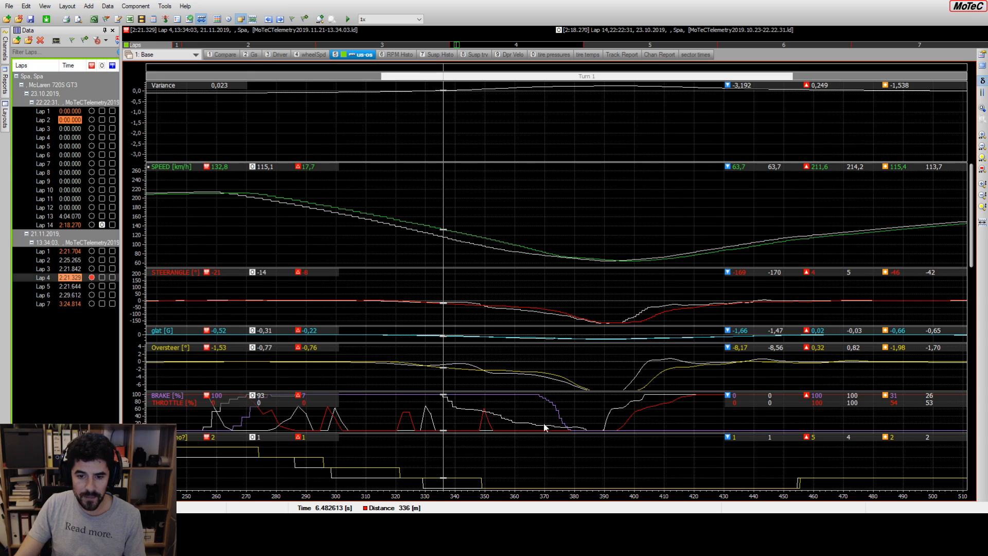
pyautogui.click(586, 429)
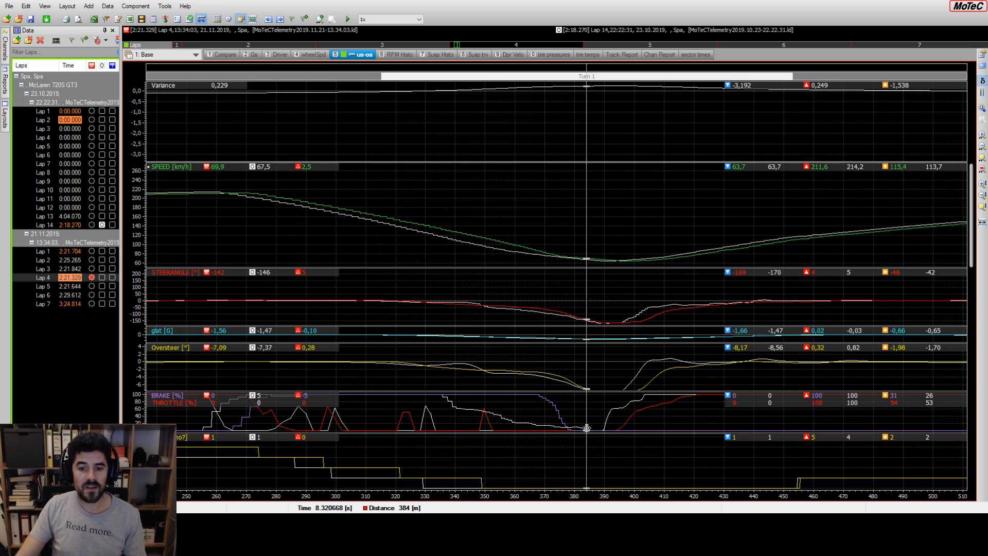
pyautogui.click(540, 397)
pyautogui.moveTo(540, 399); pyautogui.dragTo(537, 398)
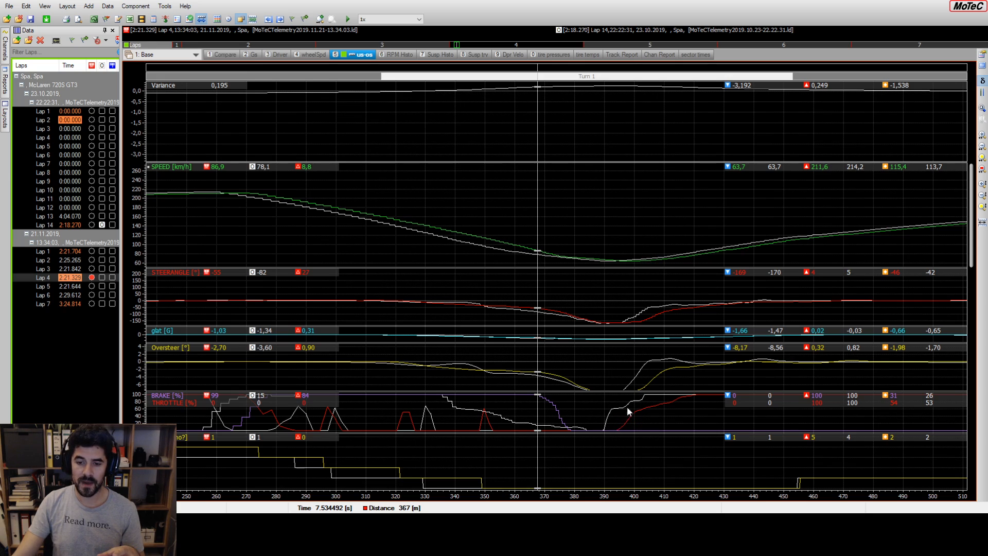
# Step: Compare the throttle application of both laps out of Turn 1 with the cursor between 390 and 421 m
pyautogui.click(604, 430)
pyautogui.click(606, 430)
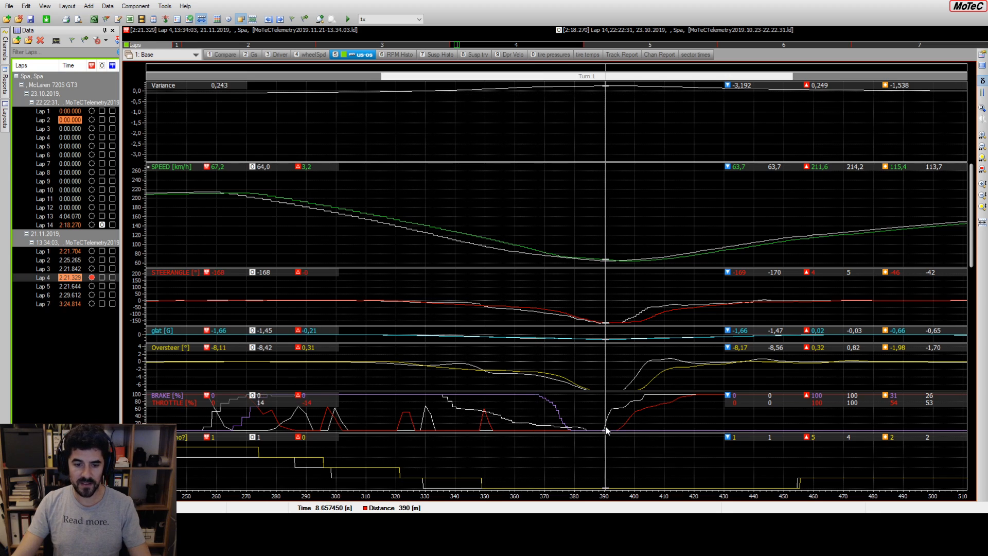
pyautogui.click(620, 430)
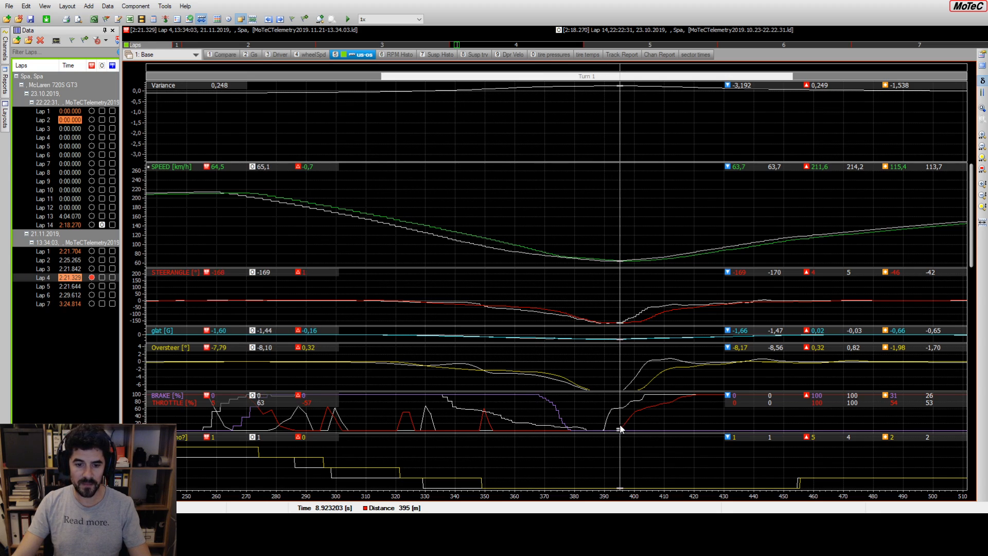
pyautogui.moveTo(620, 430); pyautogui.dragTo(697, 399)
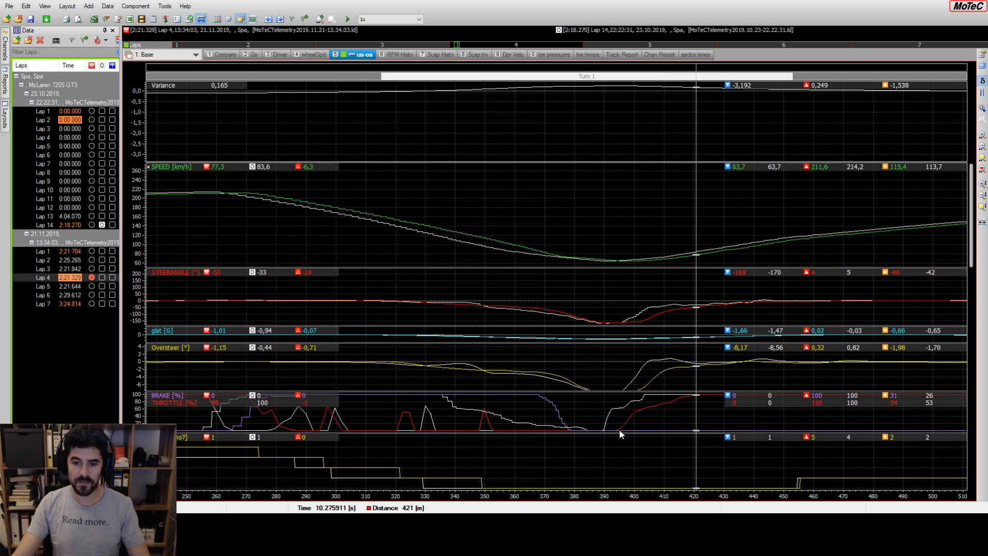
pyautogui.moveTo(619, 428); pyautogui.dragTo(693, 403)
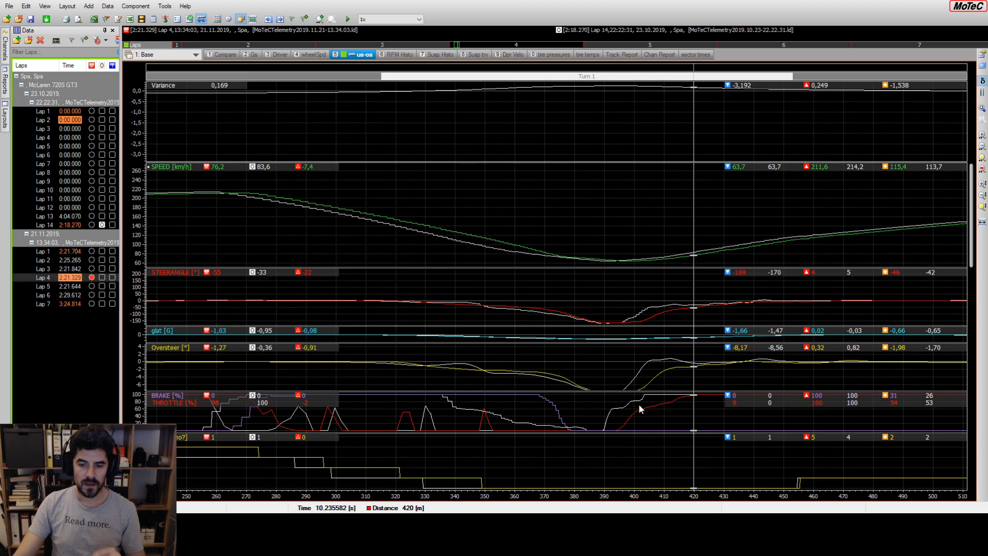
pyautogui.moveTo(609, 422); pyautogui.dragTo(607, 424)
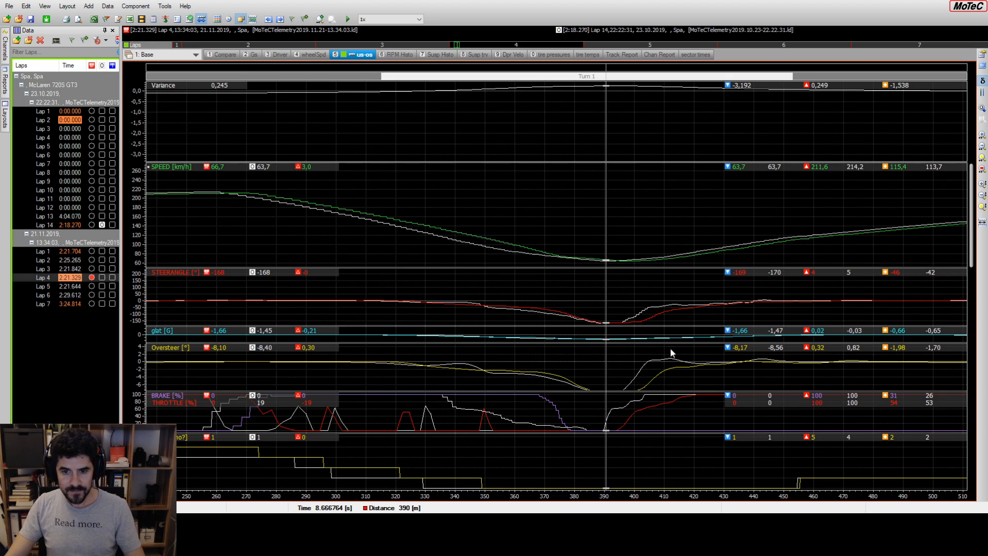
# Step: Inspect the steering angle and oversteer traces of both laps near the slowest part of Turn 1 with the cursor at 392 and 382 m
pyautogui.moveTo(593, 320); pyautogui.dragTo(613, 317)
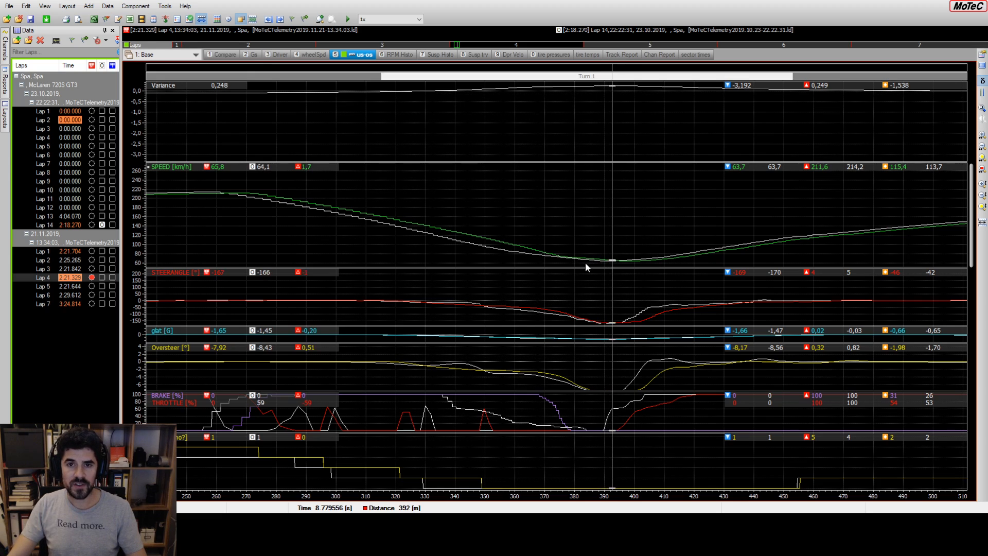
pyautogui.click(572, 376)
pyautogui.moveTo(572, 376); pyautogui.dragTo(583, 379)
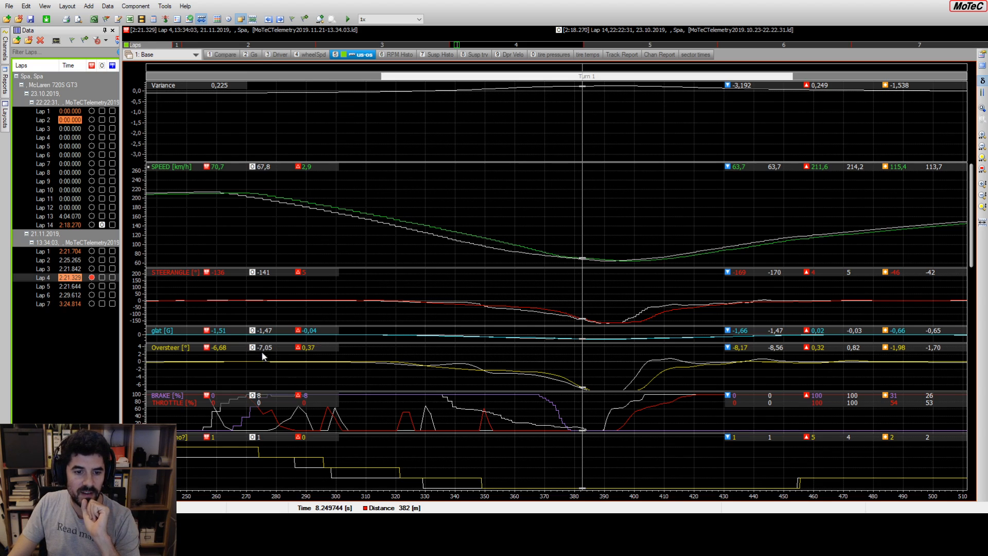
# Step: Compare the oversteer and throttle traces of both laps out of Turn 1 with the cursor between 385 and 405 m
pyautogui.click(590, 373)
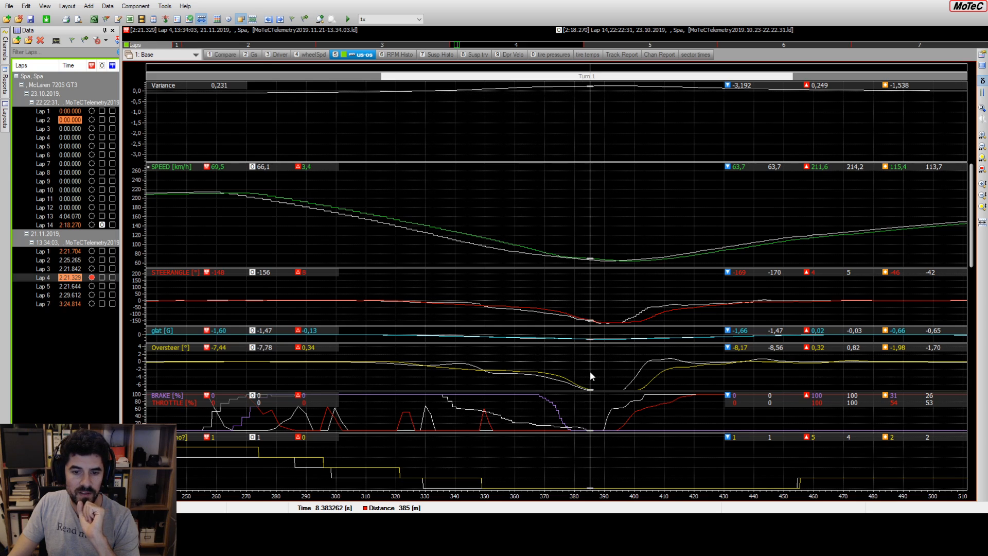
pyautogui.moveTo(591, 371); pyautogui.dragTo(638, 377)
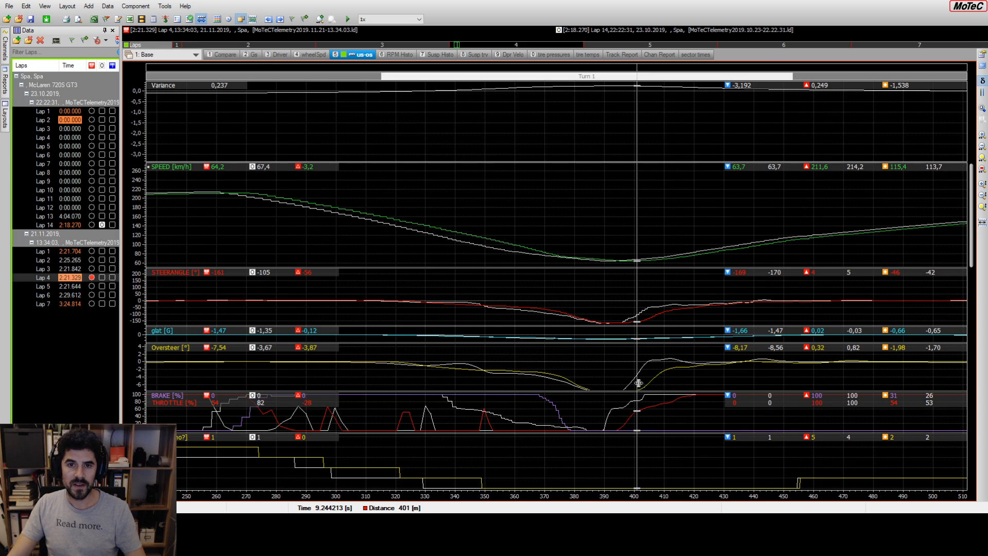
pyautogui.moveTo(643, 378); pyautogui.dragTo(650, 371)
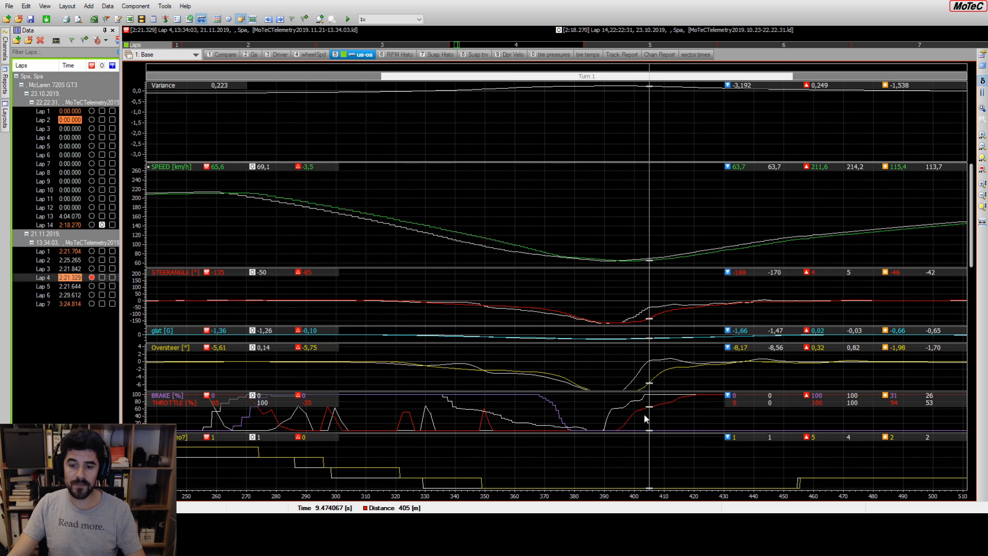
pyautogui.click(649, 371)
pyautogui.moveTo(649, 371); pyautogui.dragTo(647, 370)
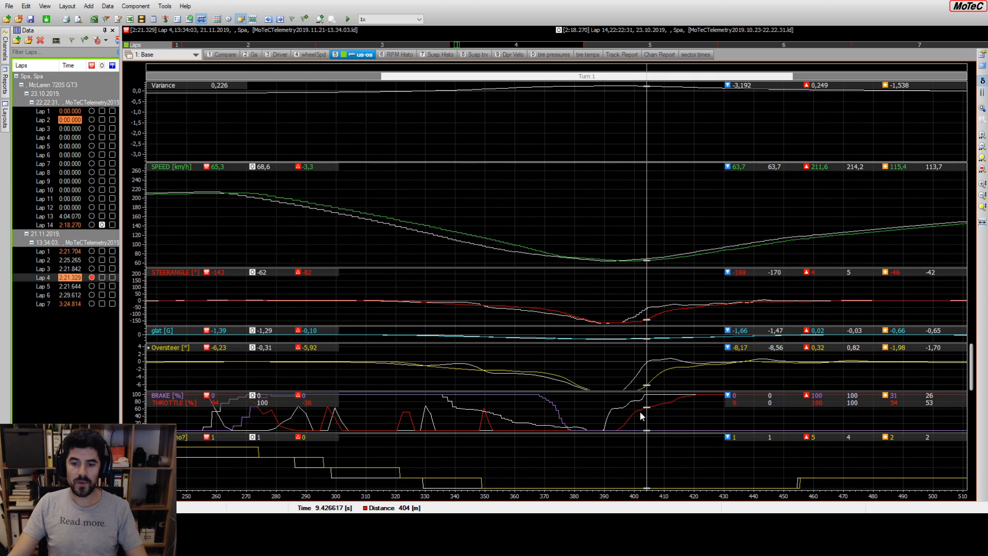
pyautogui.moveTo(641, 415); pyautogui.dragTo(635, 418)
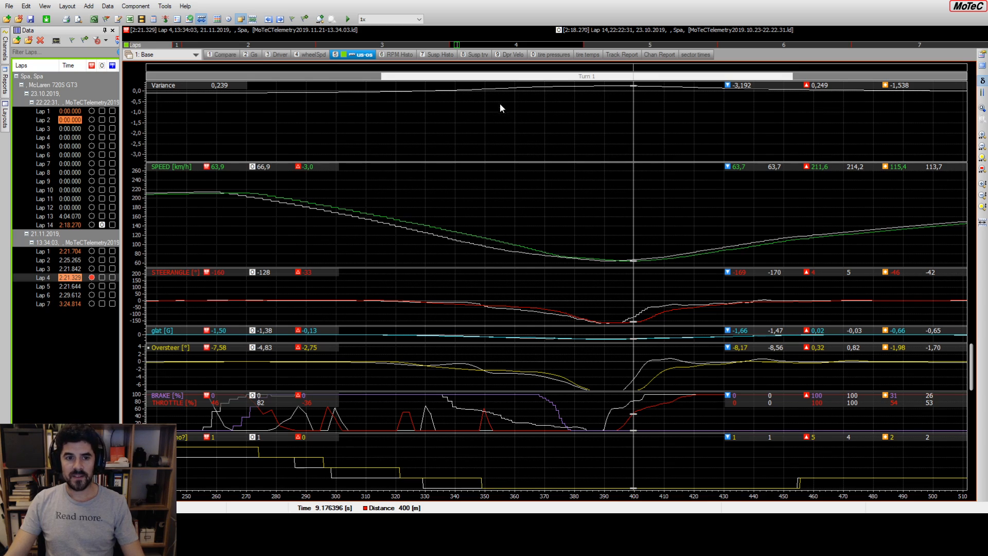
# Step: Inspect the variance, speed and oversteer of both laps on the Turn 1 exit with the cursor between 402 and 452 m
pyautogui.moveTo(505, 93); pyautogui.dragTo(641, 132)
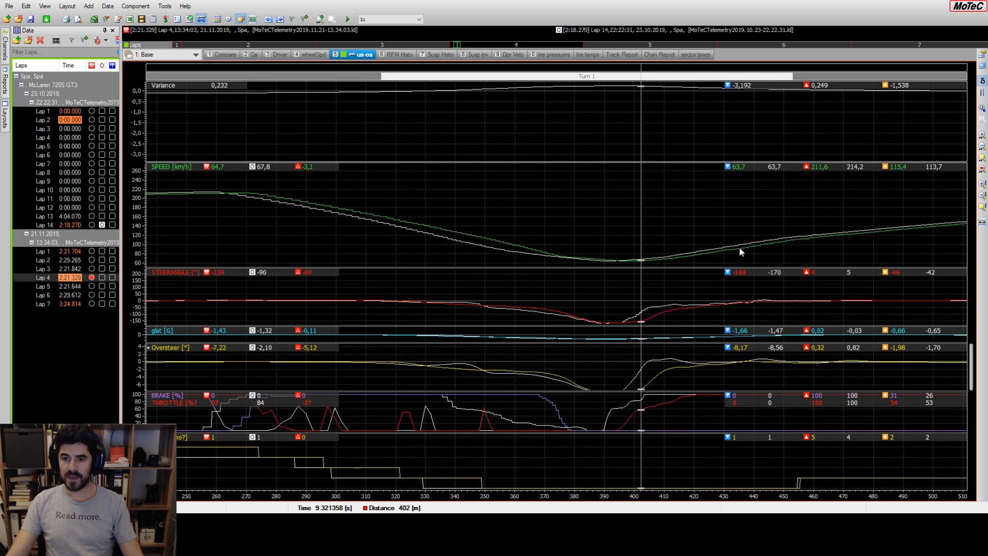
pyautogui.scroll(-5, 739, 246)
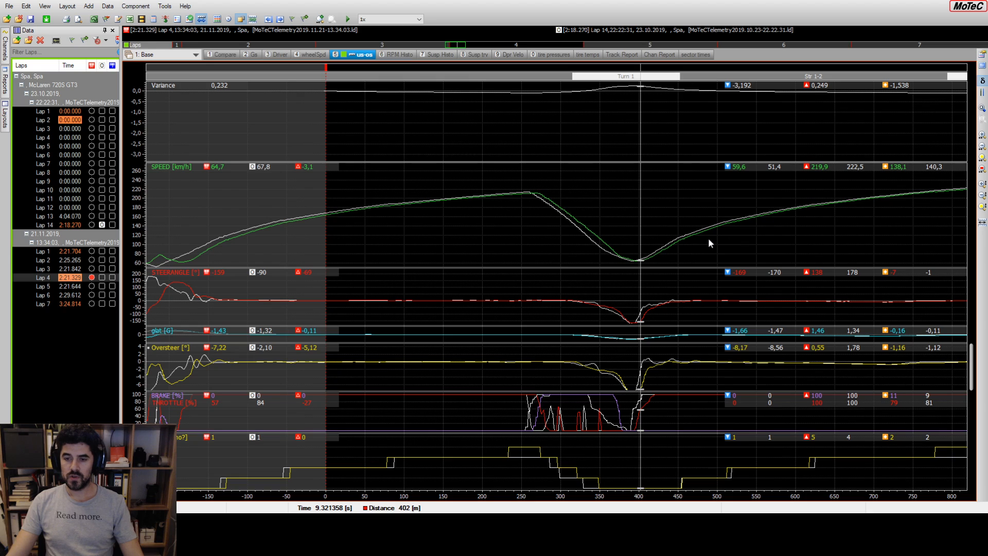
pyautogui.moveTo(672, 247); pyautogui.dragTo(680, 239)
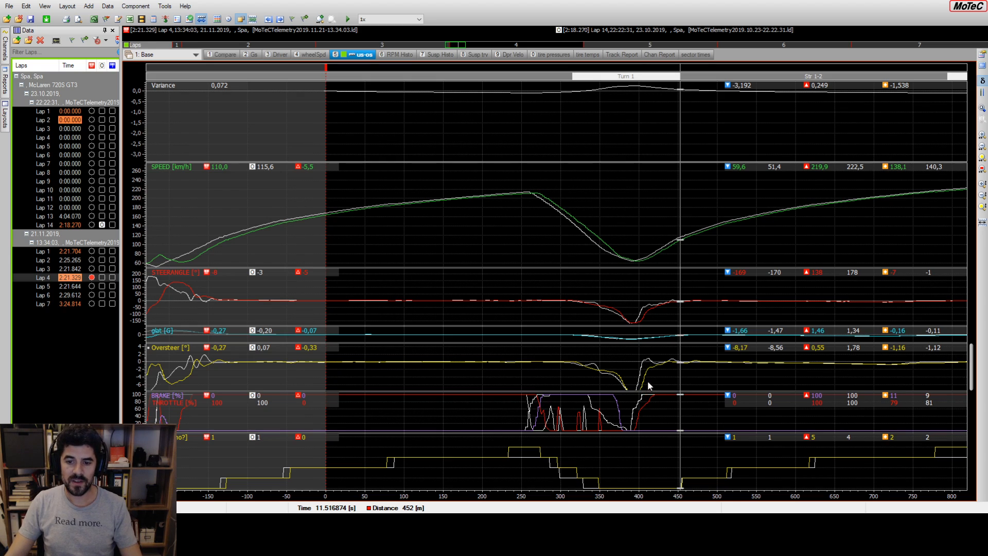
pyautogui.click(643, 366)
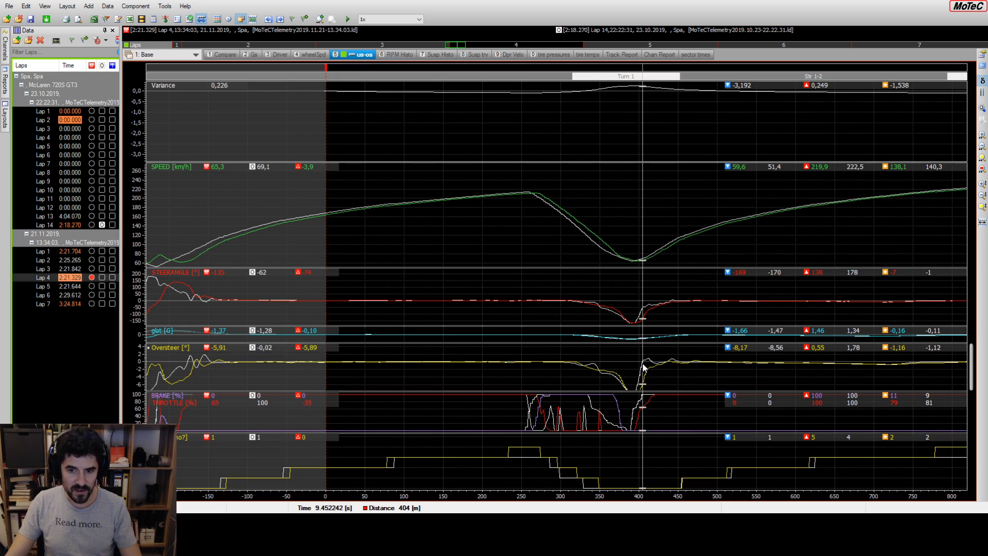
pyautogui.moveTo(643, 365); pyautogui.dragTo(665, 370)
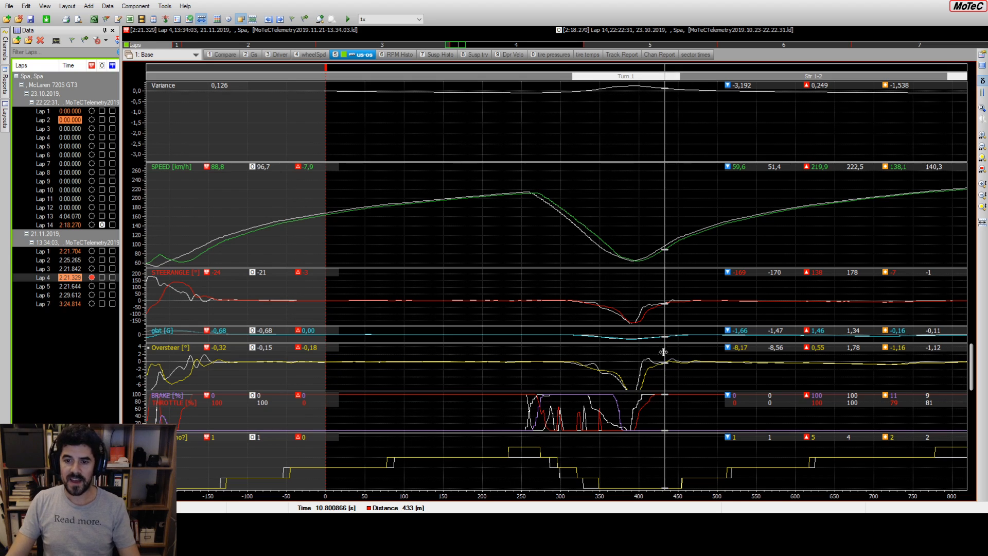
# Step: Follow the variance trace from the slowest part of Turn 1 at 392 m down the straight to 700 m
pyautogui.click(634, 86)
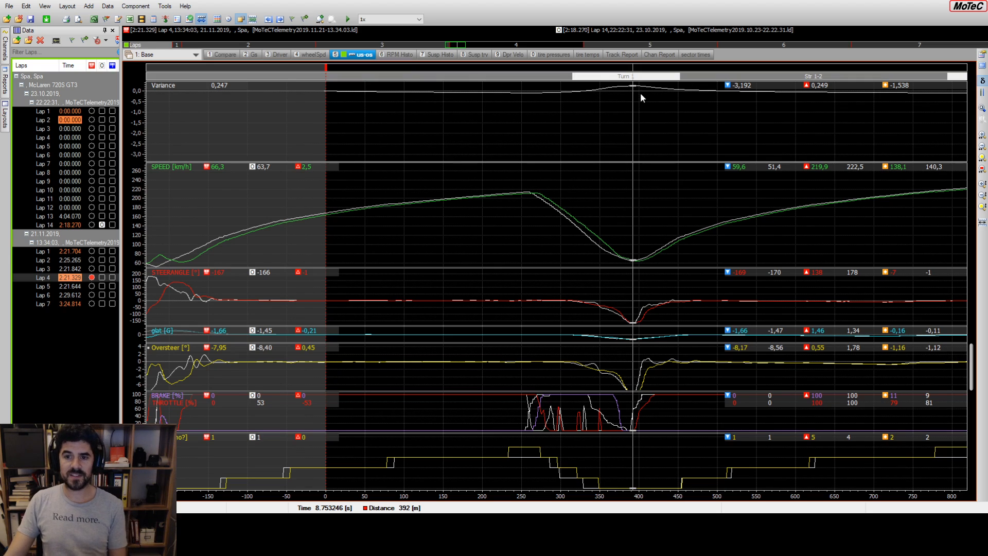
pyautogui.moveTo(664, 90); pyautogui.dragTo(635, 91)
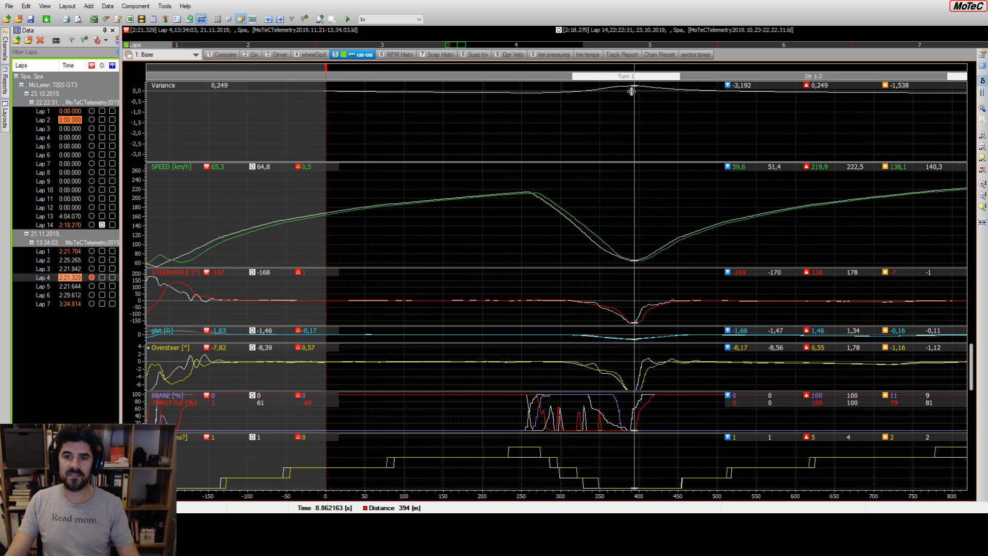
pyautogui.moveTo(635, 93); pyautogui.dragTo(875, 107)
# Step: Compare the speed and variance of both laps before Turn 3 with the cursor at 1028 and 1225 m
pyautogui.scroll(-5, 841, 201)
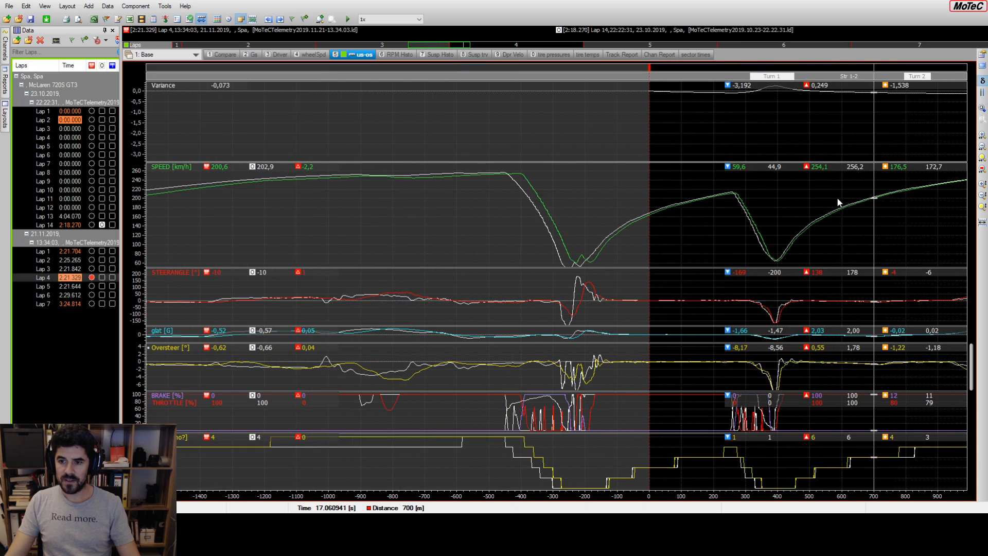
pyautogui.moveTo(459, 48); pyautogui.dragTo(482, 47)
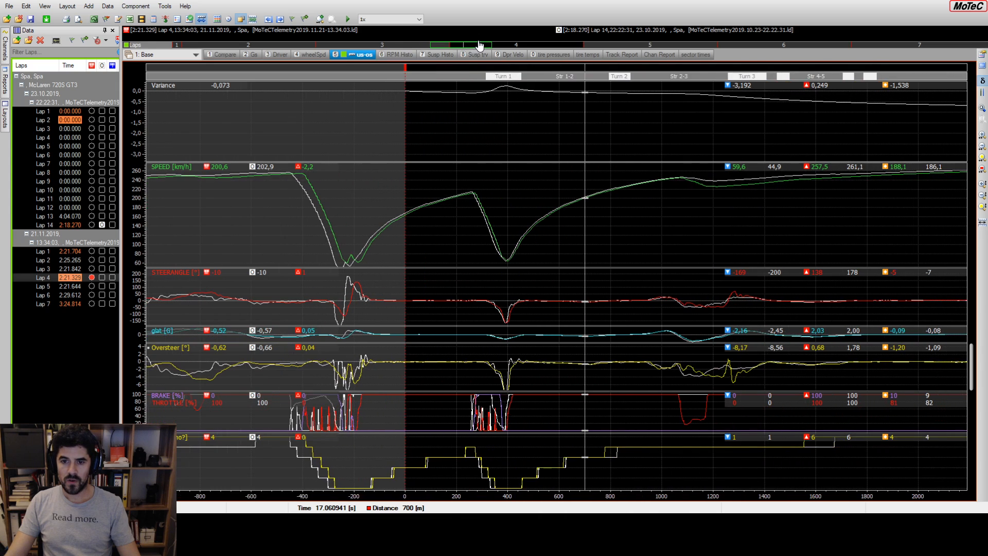
pyautogui.moveTo(626, 163); pyautogui.dragTo(670, 174)
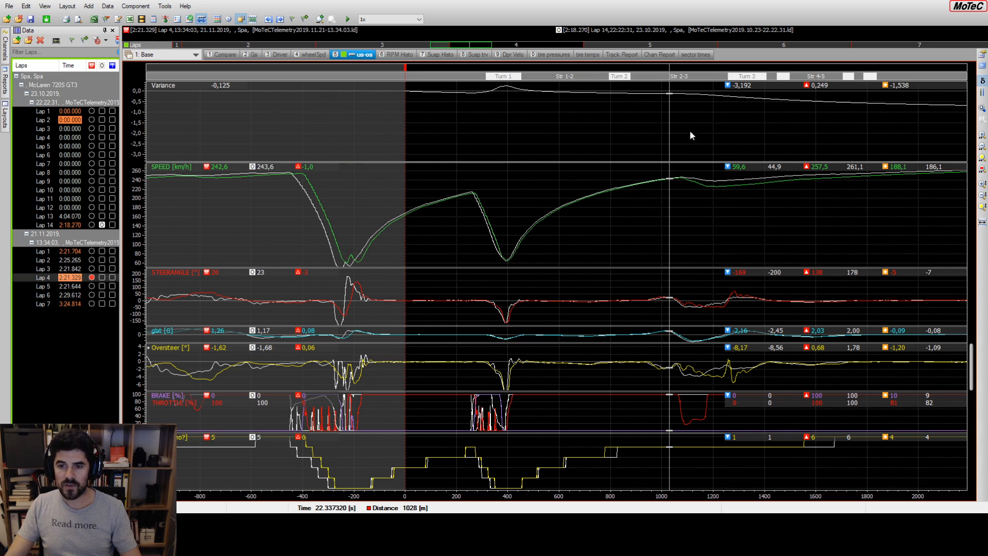
pyautogui.moveTo(688, 103); pyautogui.dragTo(720, 105)
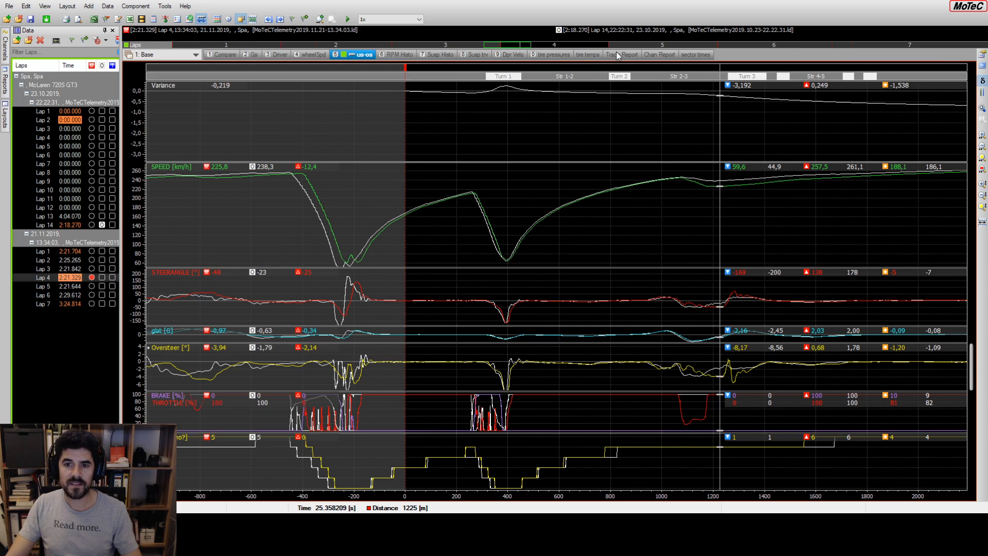
# Step: Show both cars on the Track Report map and follow them from 1225 to 1331 m
pyautogui.click(618, 54)
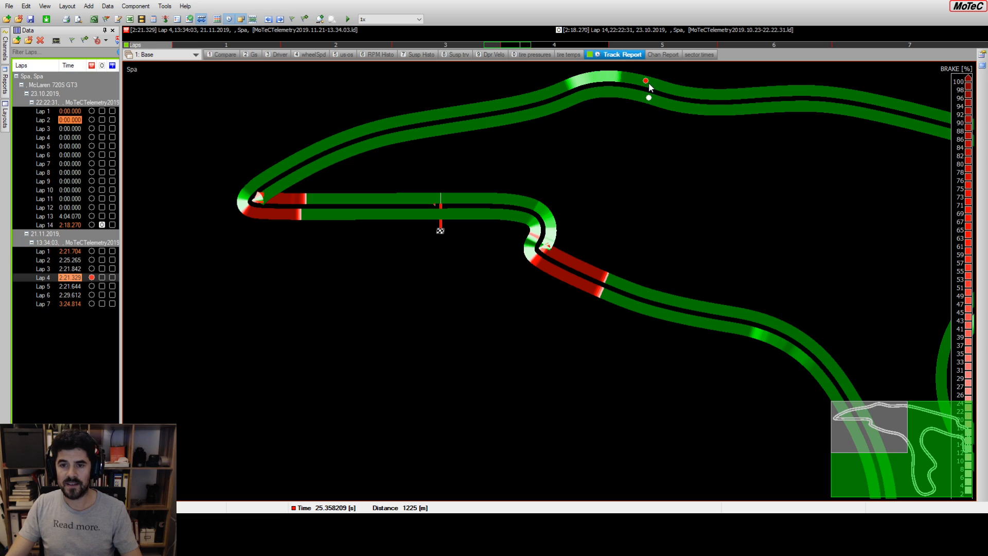
pyautogui.moveTo(649, 87)
pyautogui.mouseDown()
pyautogui.moveTo(681, 94)
pyautogui.moveTo(629, 92)
pyautogui.moveTo(700, 98)
pyautogui.mouseUp()
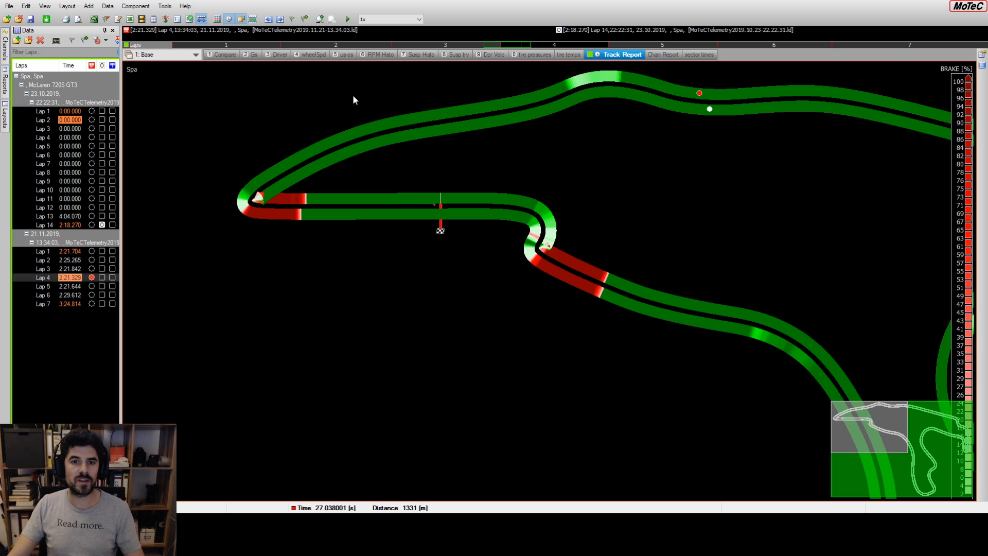
# Step: Return to the us-os traces and inspect the variance up to the braking zone after the long straight at 2247 m
pyautogui.click(342, 55)
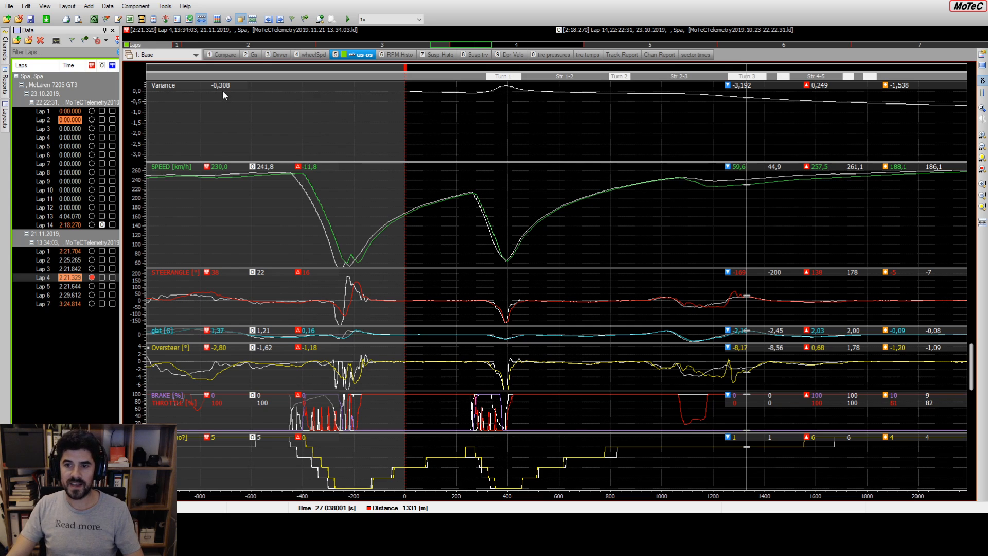
pyautogui.scroll(-6, 764, 213)
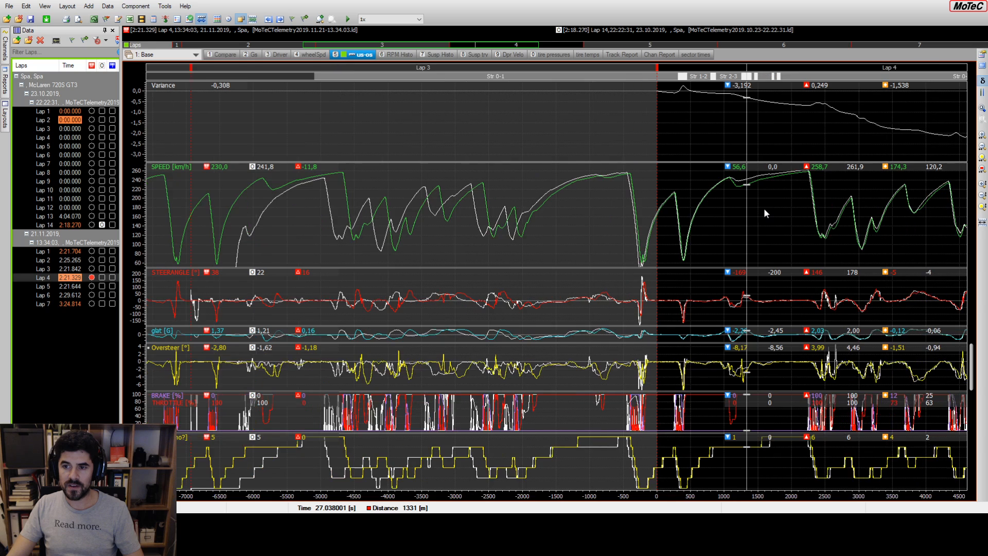
pyautogui.scroll(5, 791, 186)
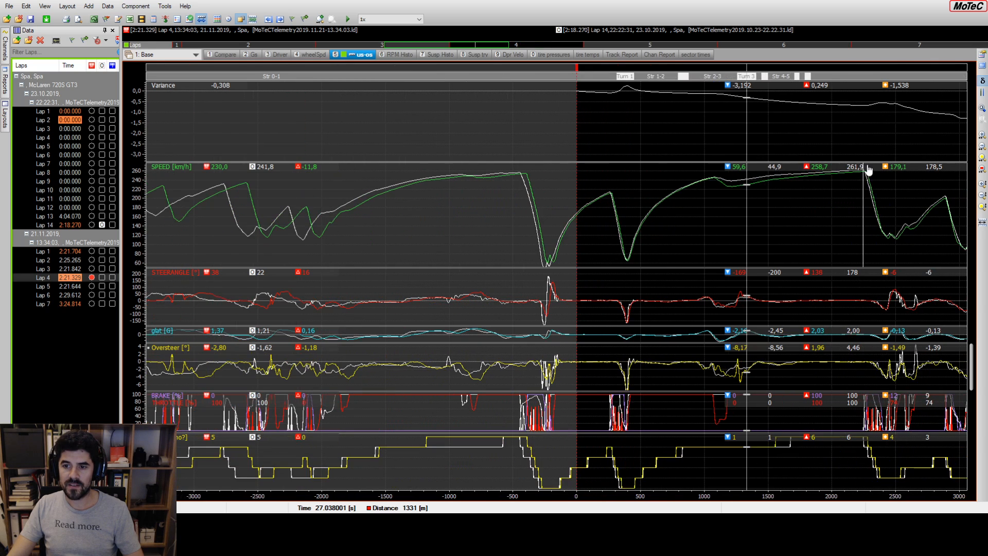
pyautogui.moveTo(490, 45); pyautogui.dragTo(515, 46)
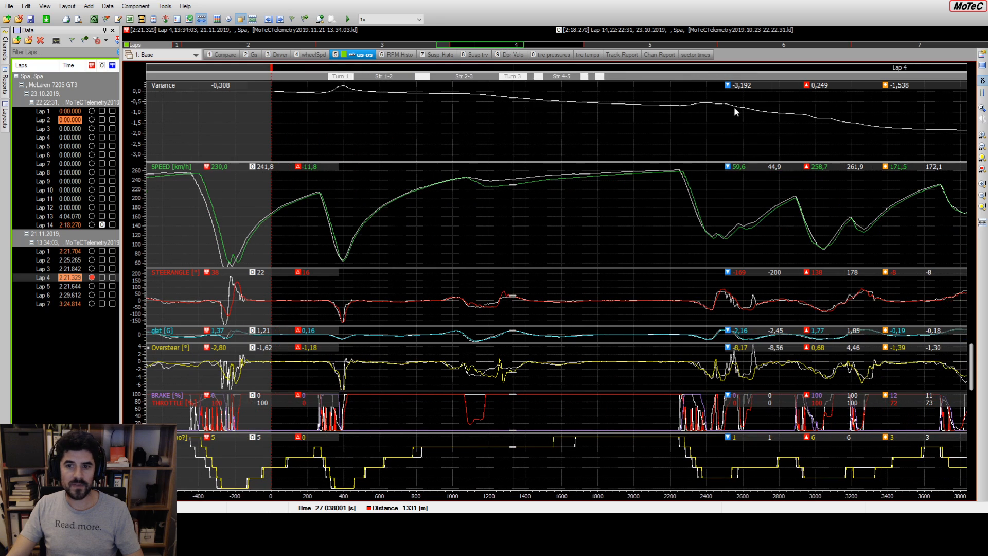
pyautogui.click(680, 109)
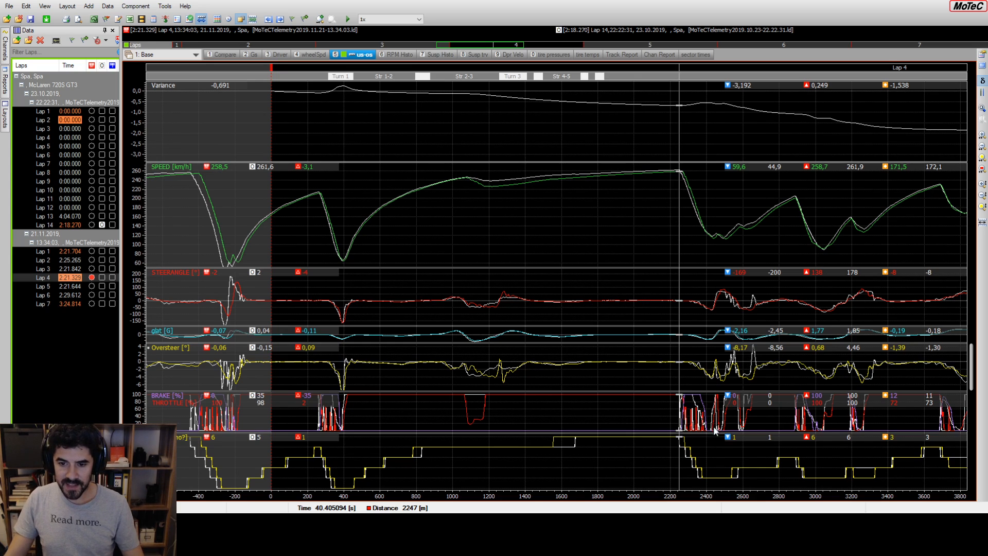
# Step: Compare the braking onset of both laps at the end of the long straight with the cursor between 2232 and 2247 m
pyautogui.scroll(4, 707, 412)
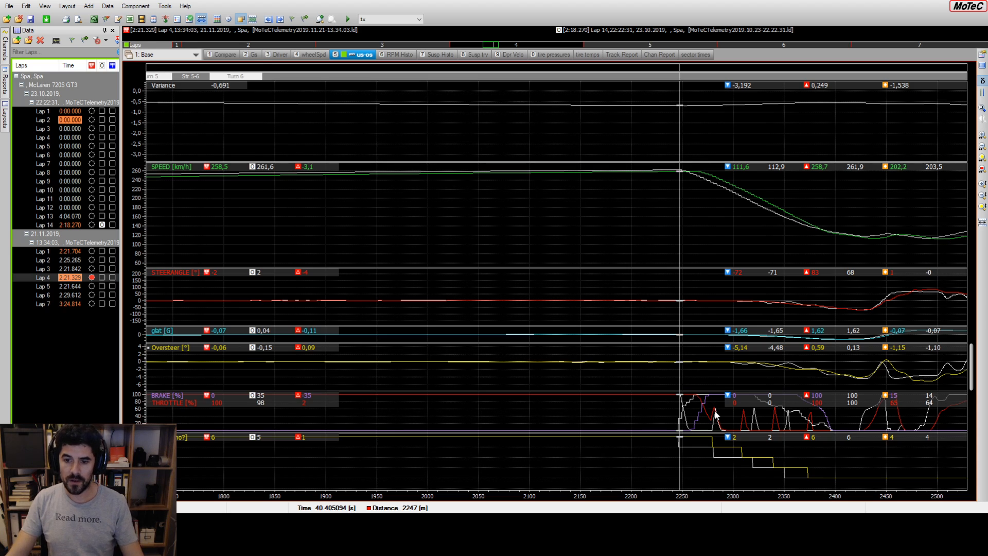
pyautogui.click(665, 420)
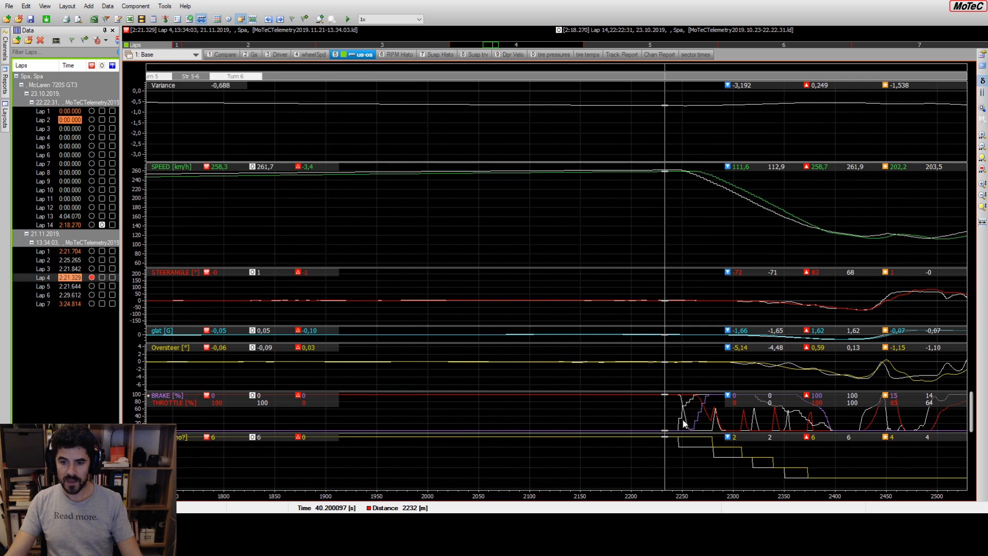
pyautogui.click(679, 430)
pyautogui.moveTo(678, 428)
pyautogui.mouseDown()
pyautogui.moveTo(695, 431)
pyautogui.moveTo(670, 431)
pyautogui.mouseUp()
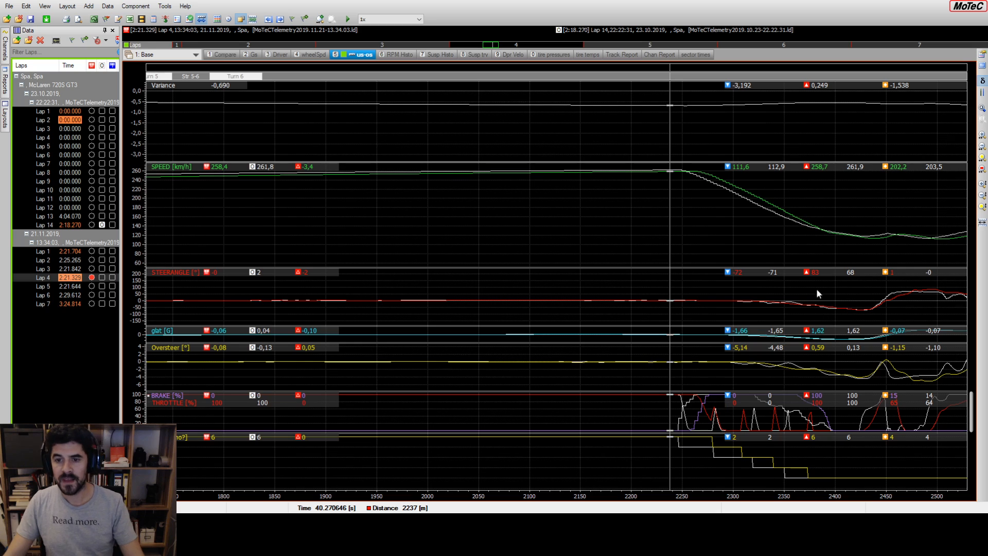
# Step: Compare the speed and variance of both laps through the braking zone with the cursor up to 2395 and 2389 m
pyautogui.moveTo(692, 174); pyautogui.dragTo(831, 238)
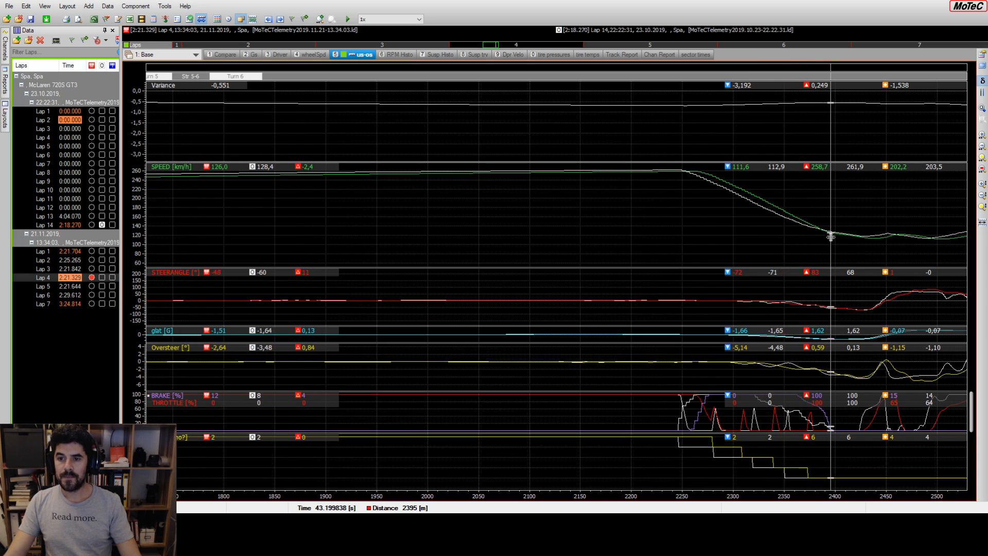
pyautogui.moveTo(724, 112); pyautogui.dragTo(694, 109)
pyautogui.moveTo(760, 111); pyautogui.dragTo(824, 104)
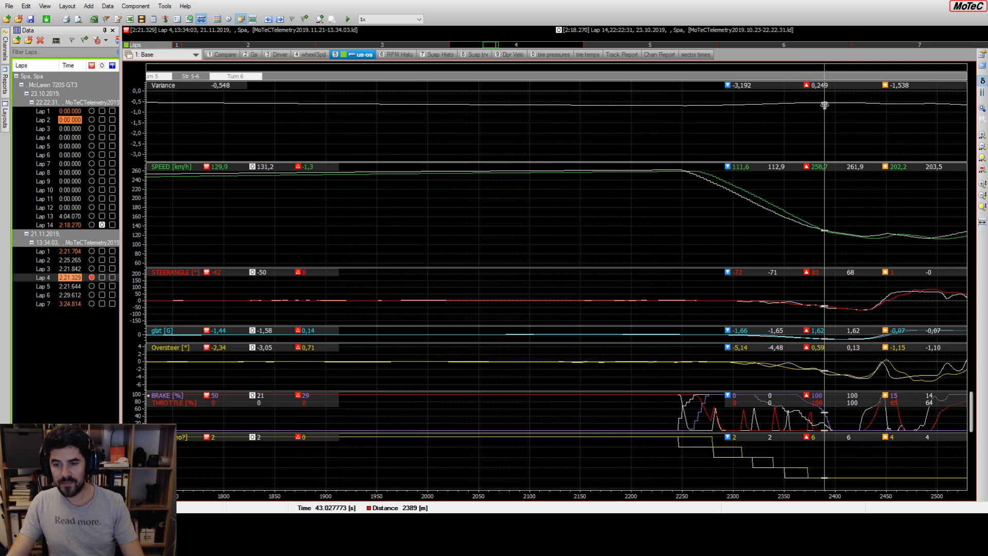
# Step: Compare the oversteer, brake release and throttle pickup of both laps at corner entry with the cursor at 2355, 2415 and 2421 m
pyautogui.moveTo(495, 45); pyautogui.dragTo(503, 49)
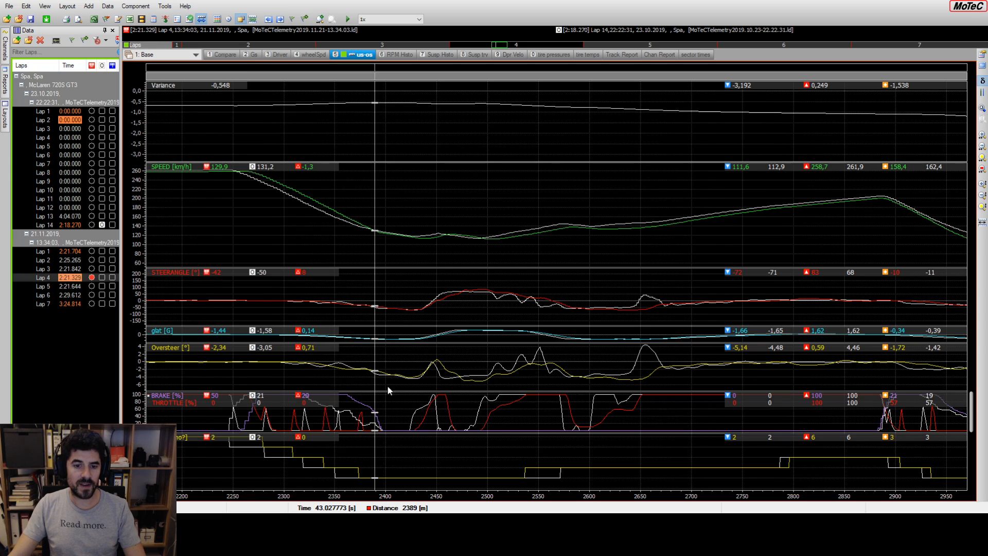
pyautogui.click(340, 369)
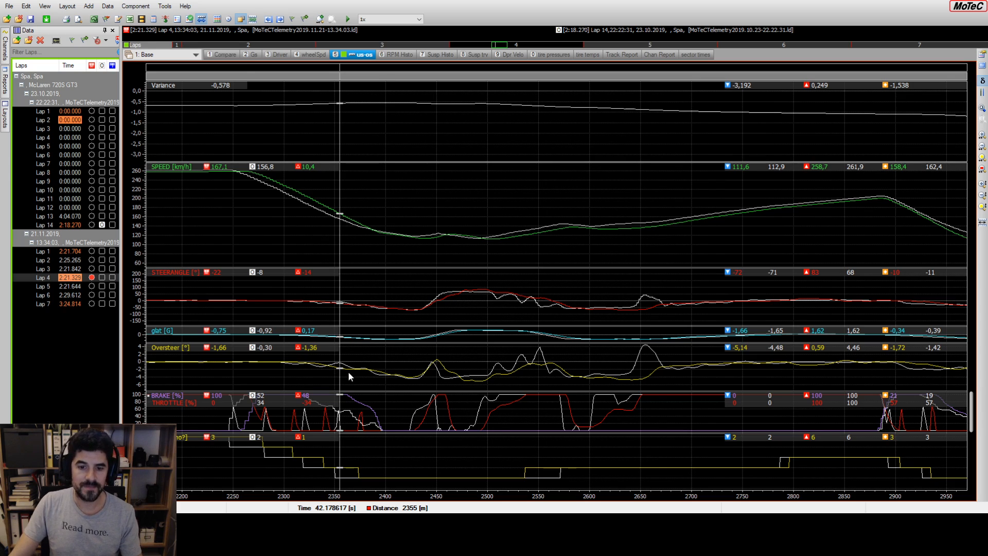
pyautogui.moveTo(348, 371); pyautogui.dragTo(400, 393)
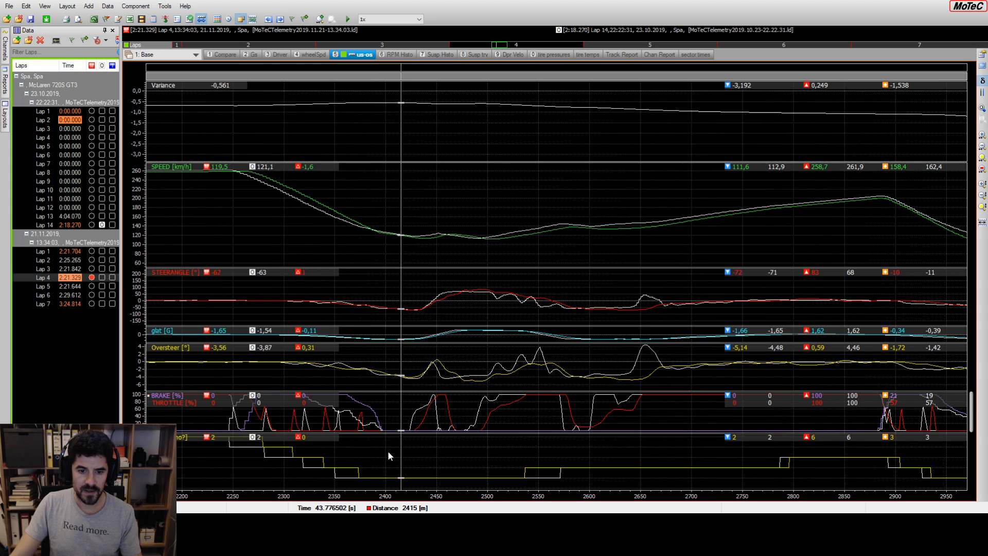
pyautogui.click(382, 432)
pyautogui.moveTo(382, 433); pyautogui.dragTo(407, 434)
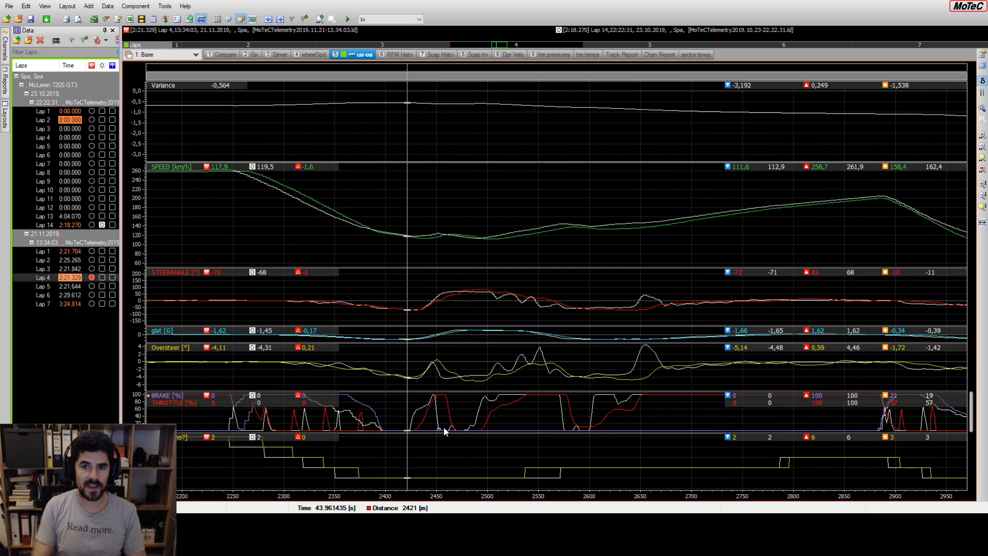
# Step: Examine the brake and throttle colouring of both laps on the Track Report map around the corner sequence at 2421 m
pyautogui.click(624, 56)
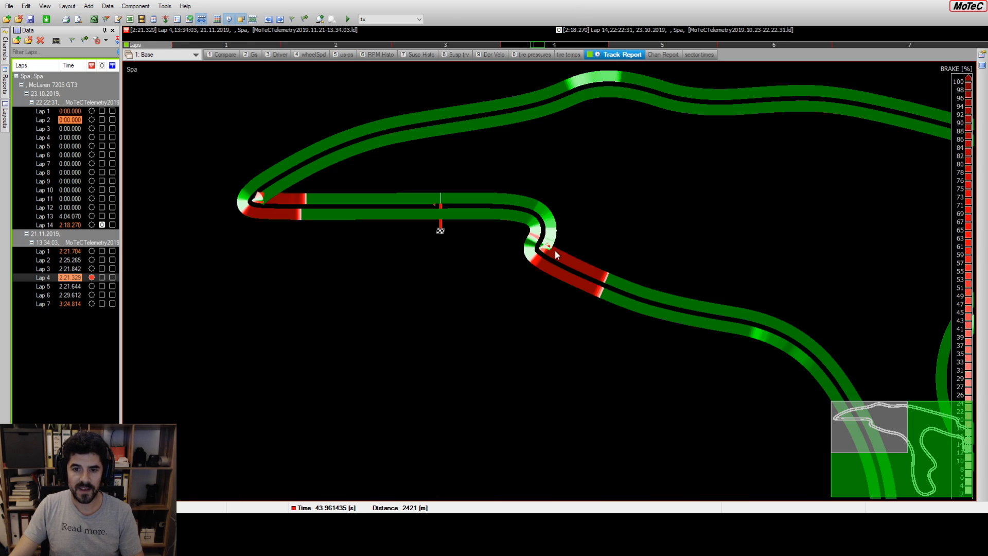
pyautogui.scroll(-3, 728, 186)
pyautogui.scroll(6, 756, 242)
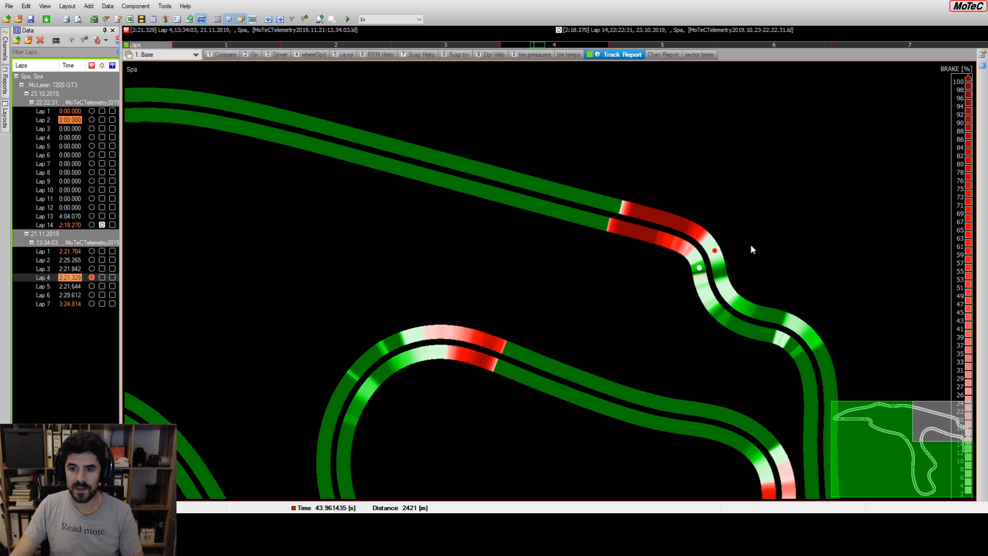
pyautogui.scroll(1, 666, 317)
pyautogui.scroll(-1, 632, 311)
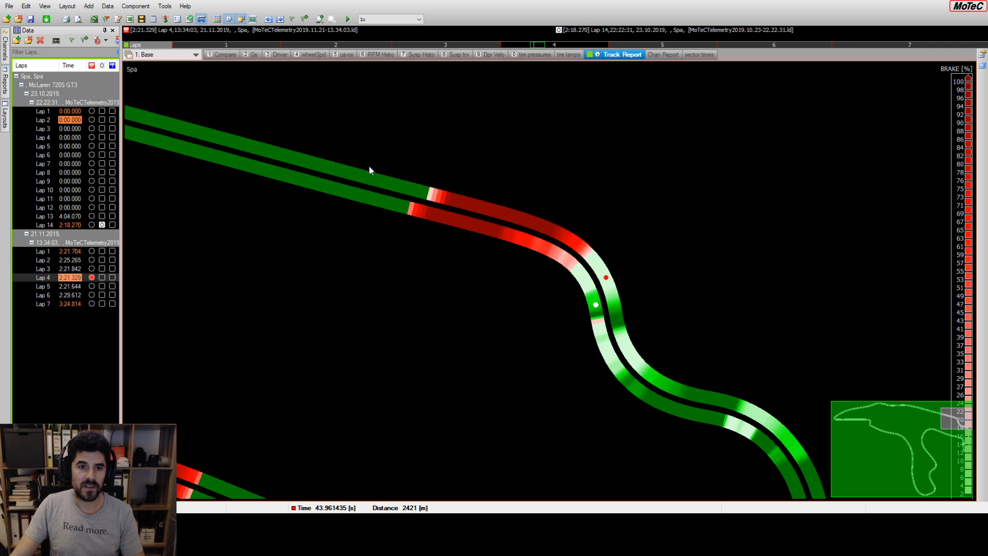
# Step: Compare the throttle, steering and oversteer of both laps through the direction change with the cursor at 2424, 2436 and 2448 m
pyautogui.click(343, 56)
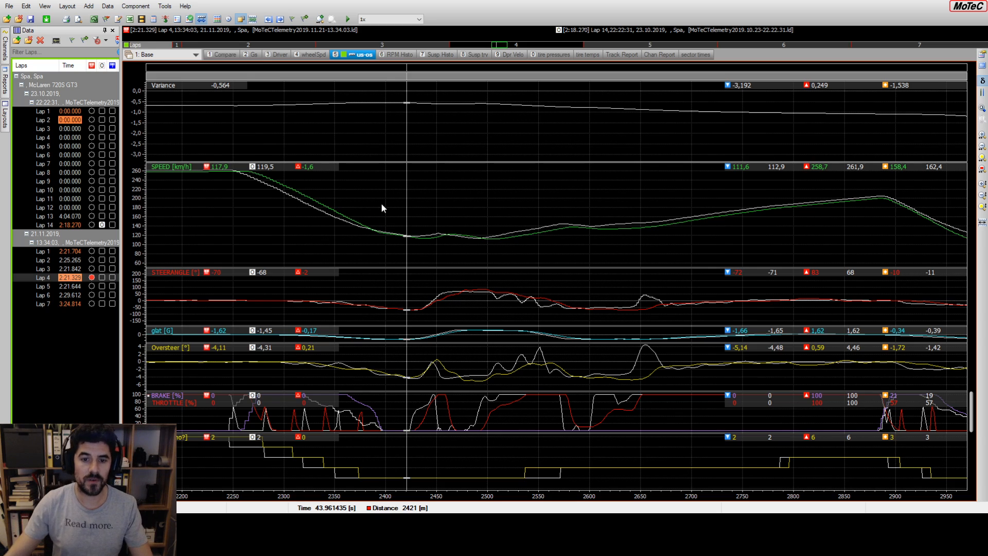
pyautogui.moveTo(421, 238)
pyautogui.mouseDown()
pyautogui.moveTo(411, 238)
pyautogui.moveTo(430, 240)
pyautogui.mouseUp()
pyautogui.click(412, 105)
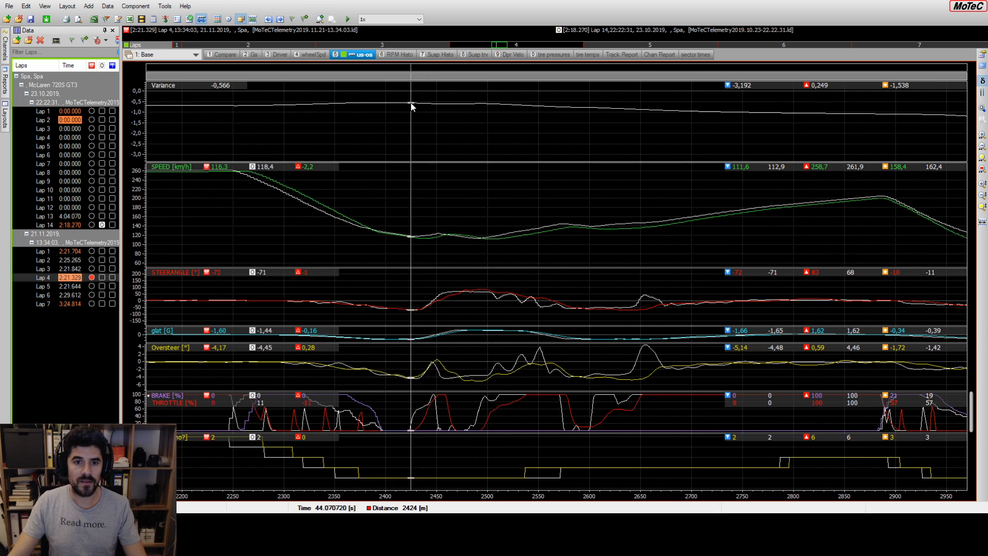
pyautogui.moveTo(416, 107)
pyautogui.mouseDown()
pyautogui.moveTo(470, 108)
pyautogui.moveTo(422, 110)
pyautogui.mouseUp()
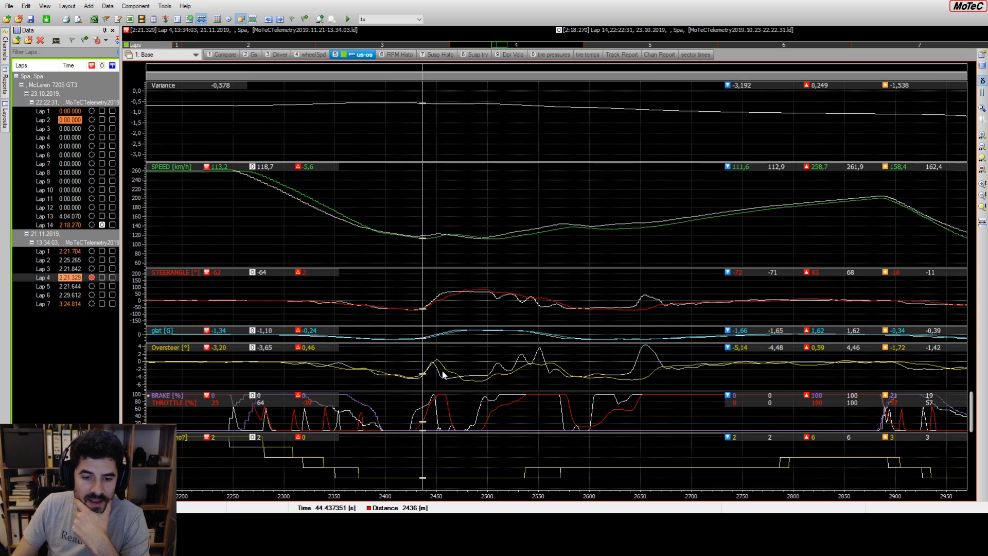
pyautogui.moveTo(430, 367); pyautogui.dragTo(435, 365)
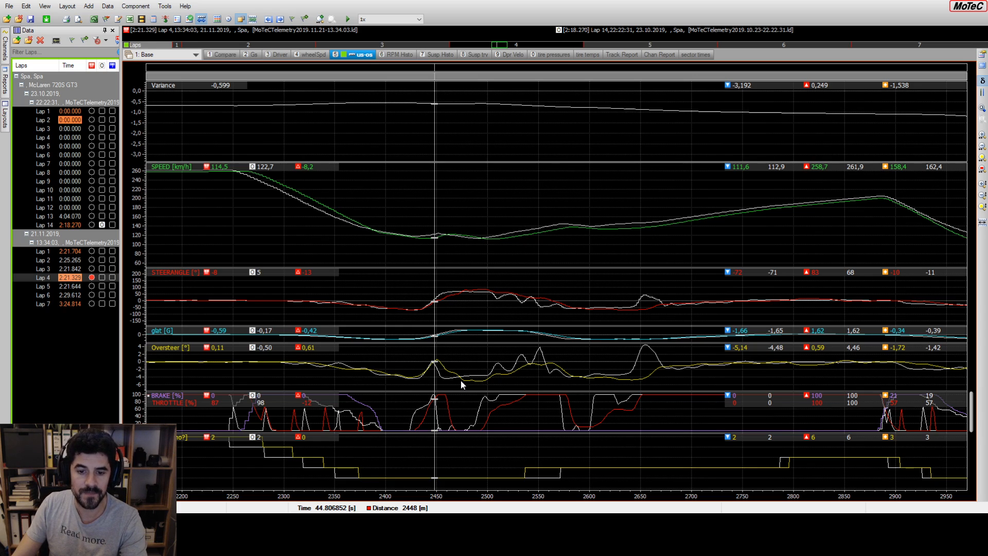
# Step: Compare the throttle pickup and oversteer of both laps in the second part of the chicane with the cursor from 2484 to 2532 m
pyautogui.click(474, 431)
pyautogui.moveTo(473, 430); pyautogui.dragTo(472, 399)
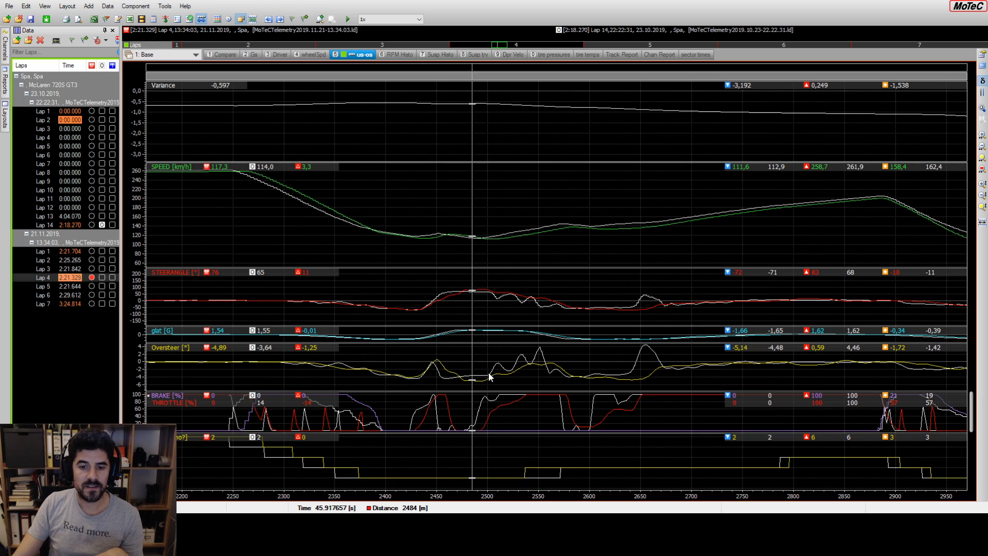
pyautogui.moveTo(492, 378); pyautogui.dragTo(522, 365)
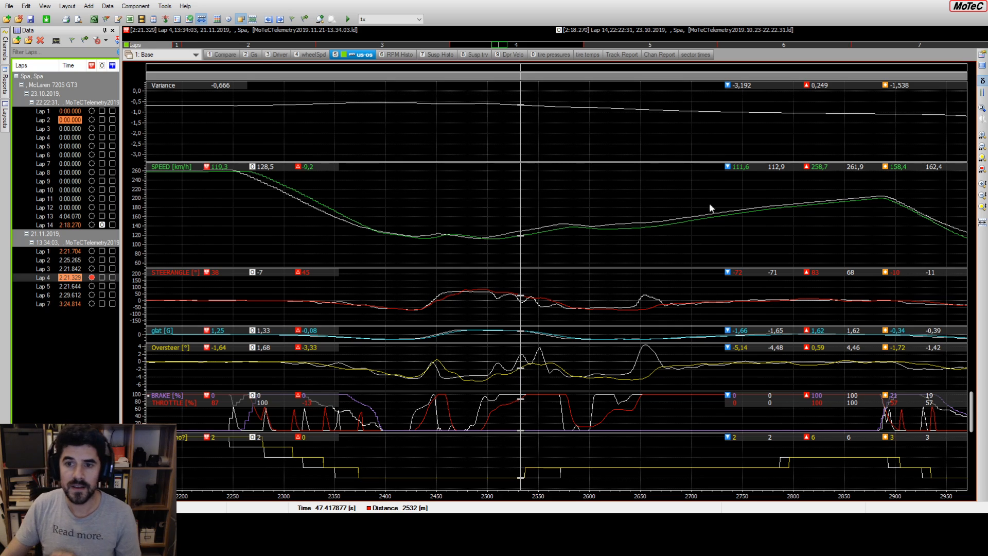
# Step: Check the 2532 m position on the Track Report map and inspect both laps' wheel speeds there
pyautogui.click(629, 56)
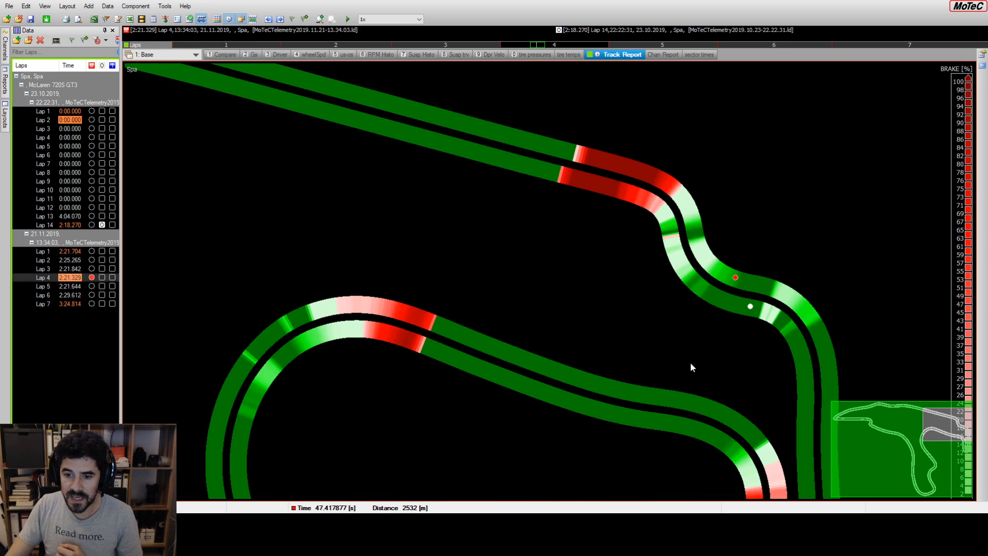
pyautogui.click(309, 55)
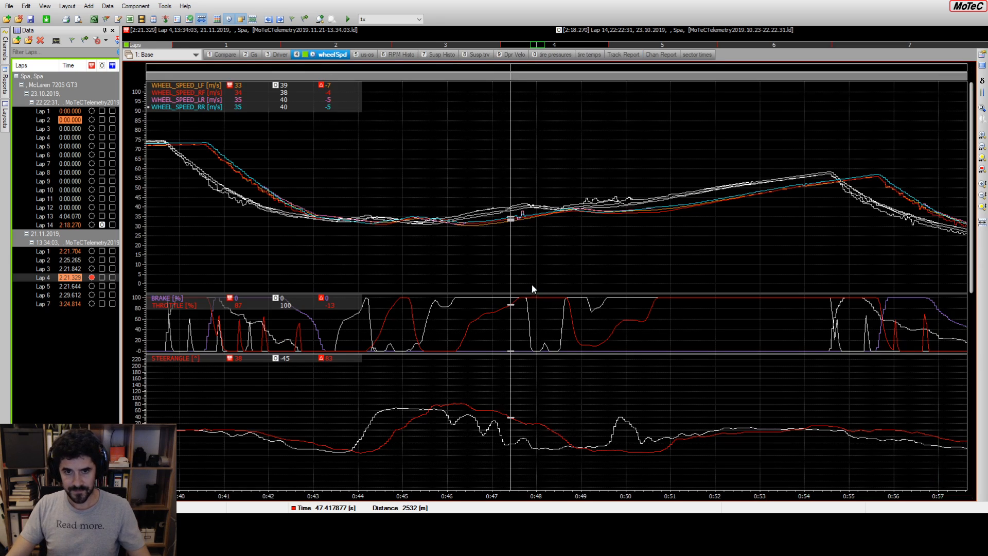
pyautogui.click(367, 55)
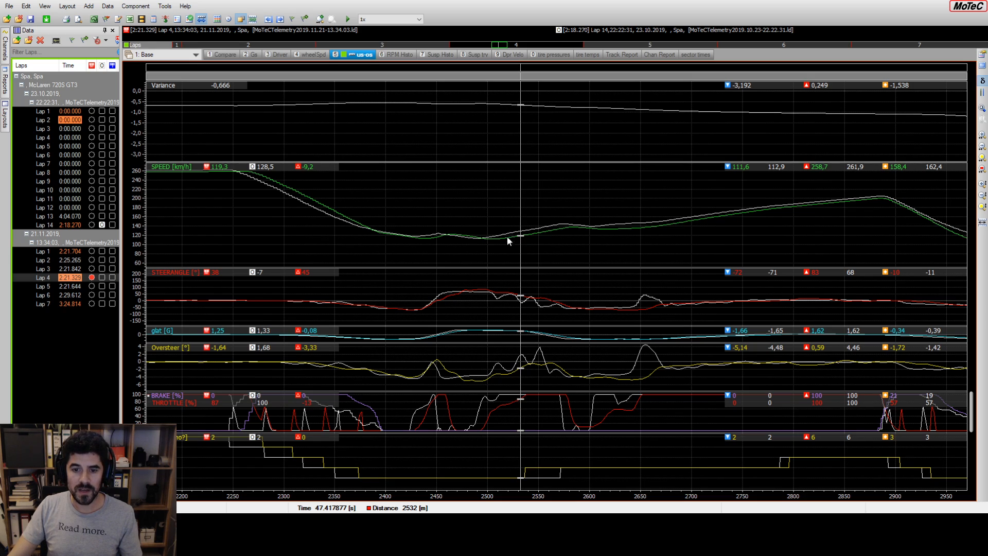
# Step: Compare the steering and throttle application of both laps with the cursor at 2524, 2601 and 2566 m
pyautogui.moveTo(542, 308)
pyautogui.mouseDown()
pyautogui.moveTo(570, 311)
pyautogui.moveTo(555, 312)
pyautogui.mouseUp()
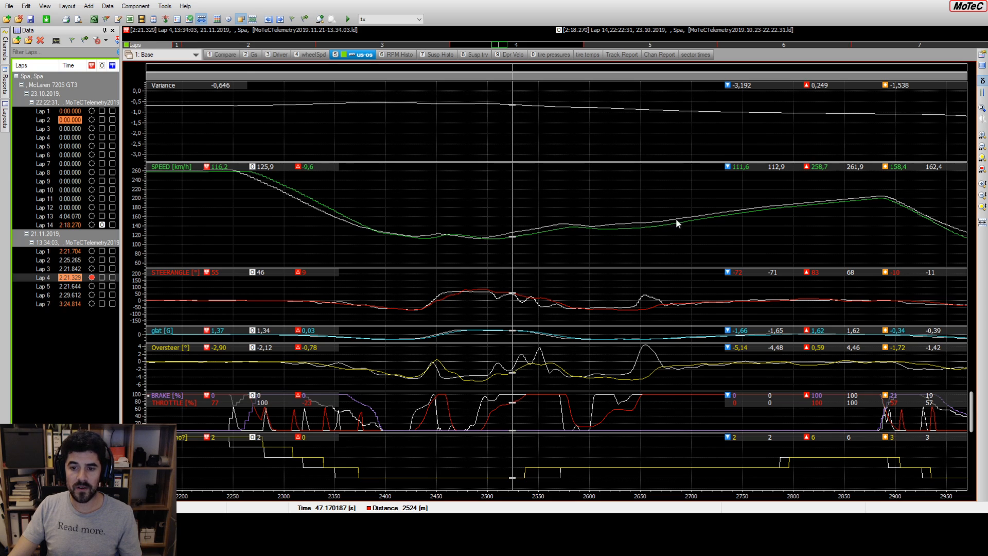
pyautogui.click(591, 421)
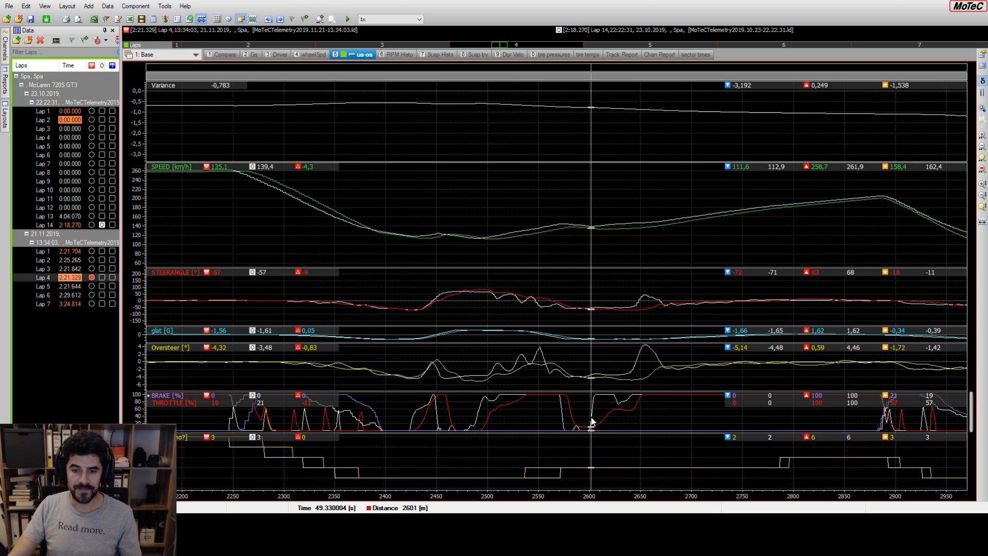
pyautogui.moveTo(591, 421); pyautogui.dragTo(555, 416)
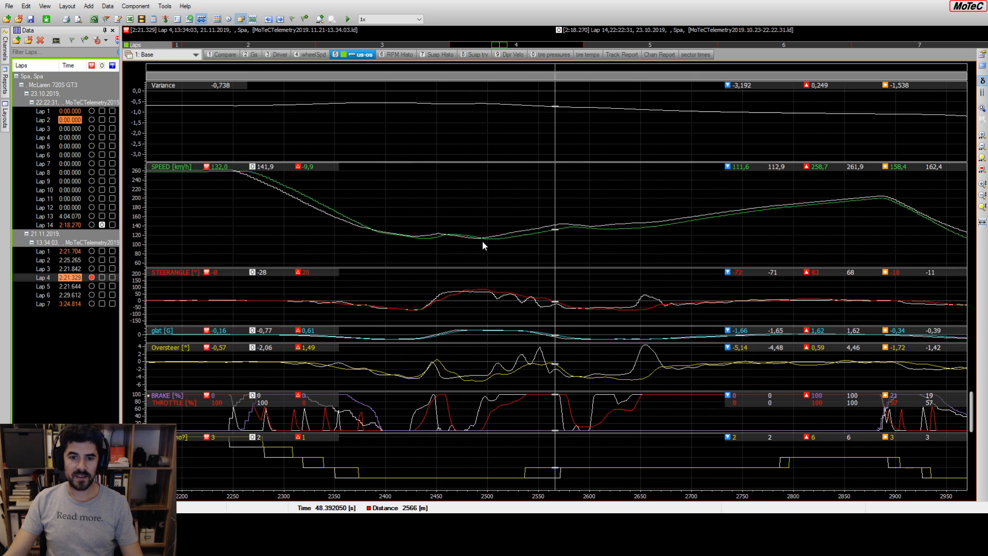
# Step: Compare the variance between both laps from 2499 to 2575 m and locate the end point on the Track Report map
pyautogui.moveTo(484, 239)
pyautogui.mouseDown()
pyautogui.moveTo(381, 244)
pyautogui.moveTo(502, 236)
pyautogui.moveTo(488, 246)
pyautogui.mouseUp()
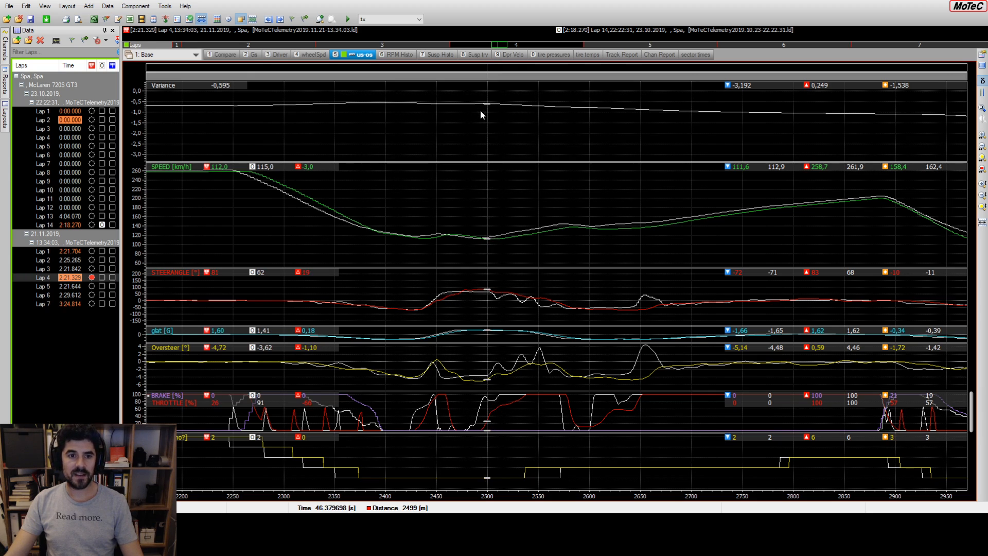
pyautogui.click(512, 114)
pyautogui.moveTo(511, 114); pyautogui.dragTo(565, 123)
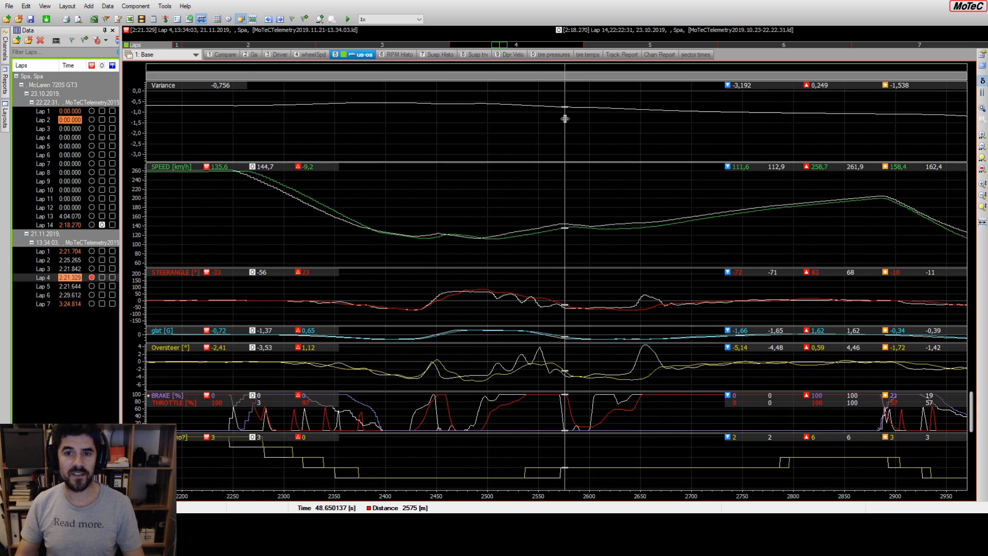
pyautogui.click(621, 54)
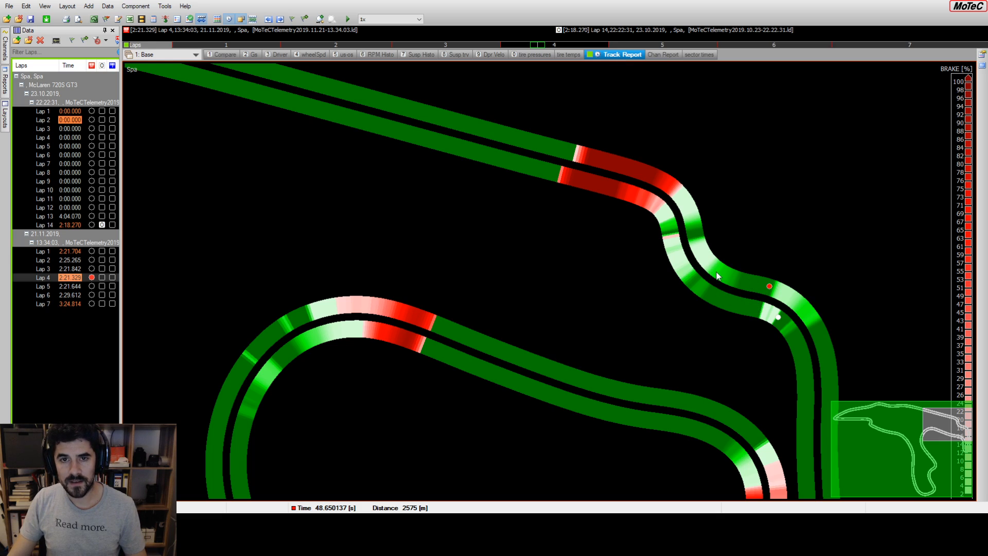
pyautogui.click(344, 55)
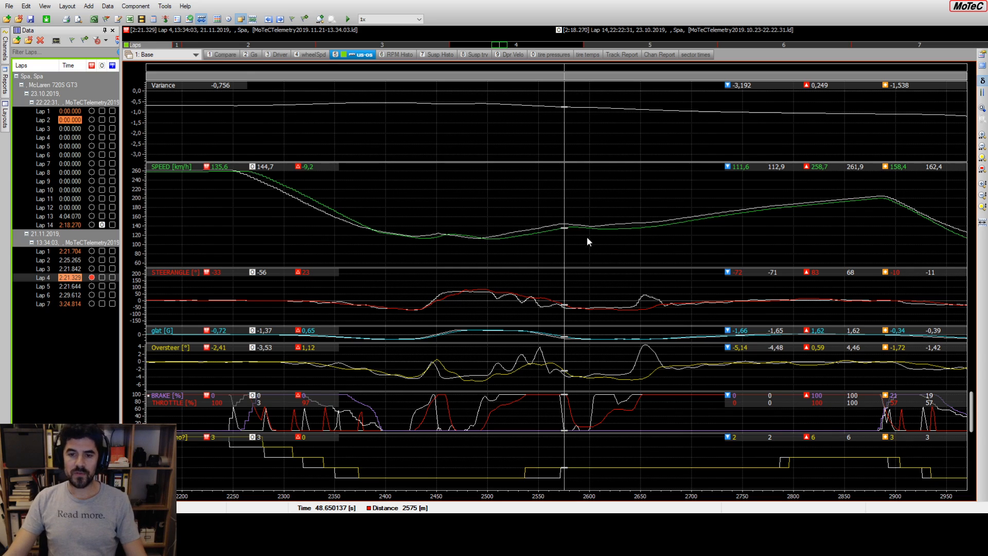
# Step: Follow the variance to the next braking point at 2885 m and examine that hairpin's brake and throttle colouring on the Track Report map
pyautogui.moveTo(567, 111); pyautogui.dragTo(877, 117)
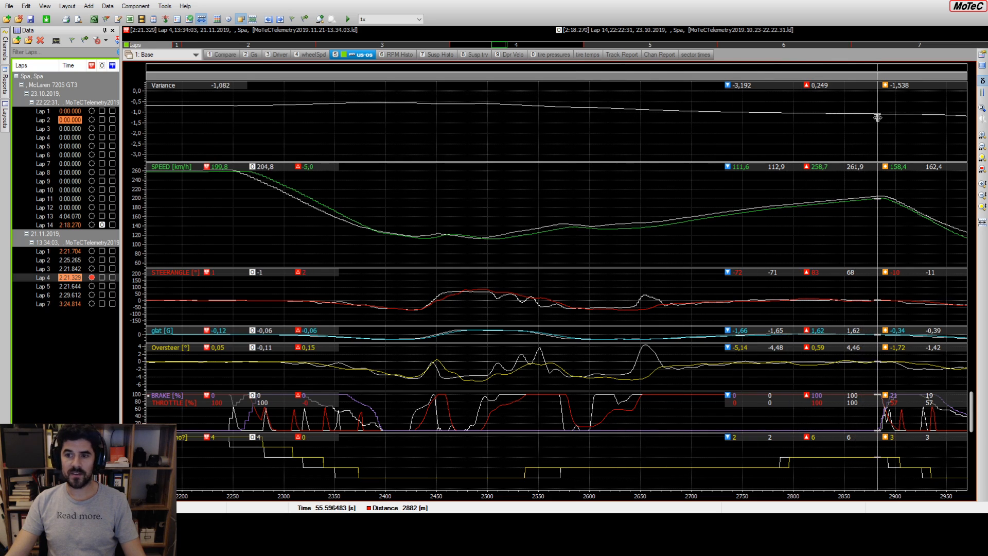
pyautogui.moveTo(878, 118); pyautogui.dragTo(881, 115)
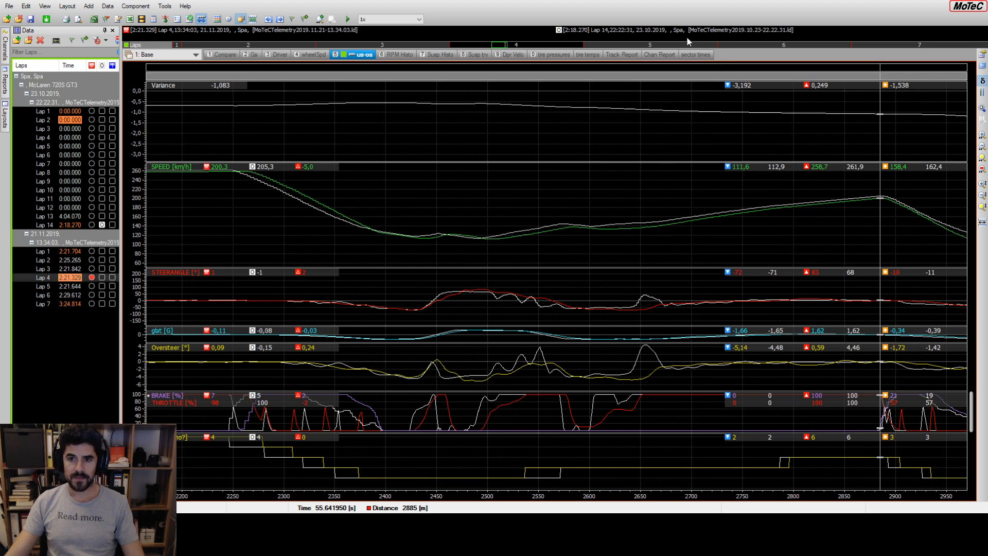
pyautogui.moveTo(504, 48); pyautogui.dragTo(516, 49)
pyautogui.click(631, 55)
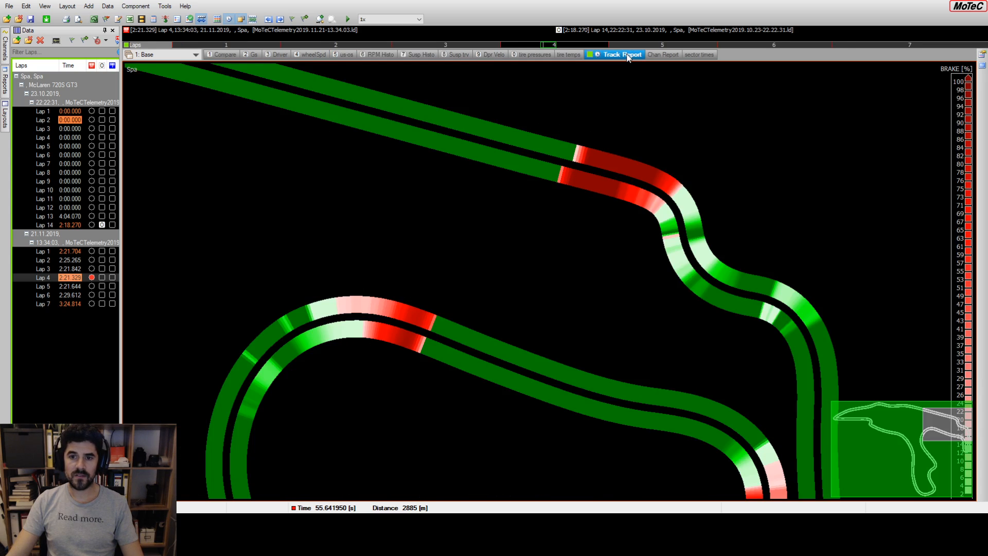
pyautogui.scroll(-1, 803, 324)
pyautogui.scroll(4, 845, 283)
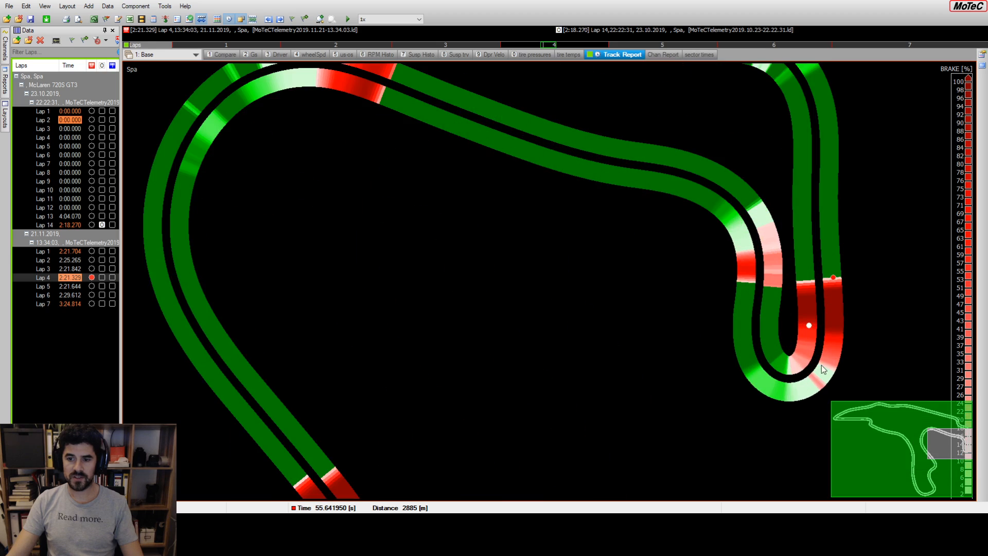
pyautogui.scroll(-1, 824, 372)
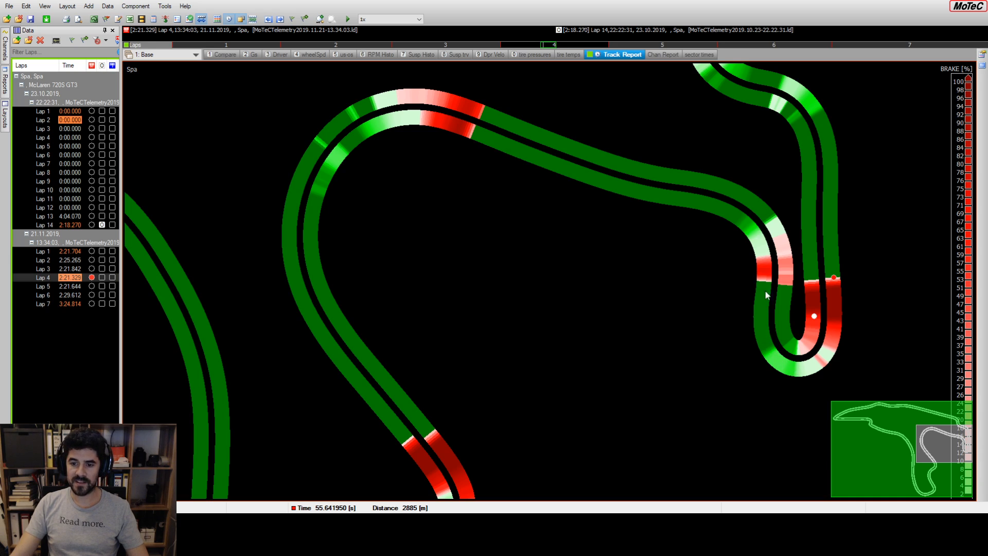
# Step: Inspect the wheel speeds at 2885 m and compare the brake and throttle traces of both laps close up through the hairpin braking zone
pyautogui.click(316, 56)
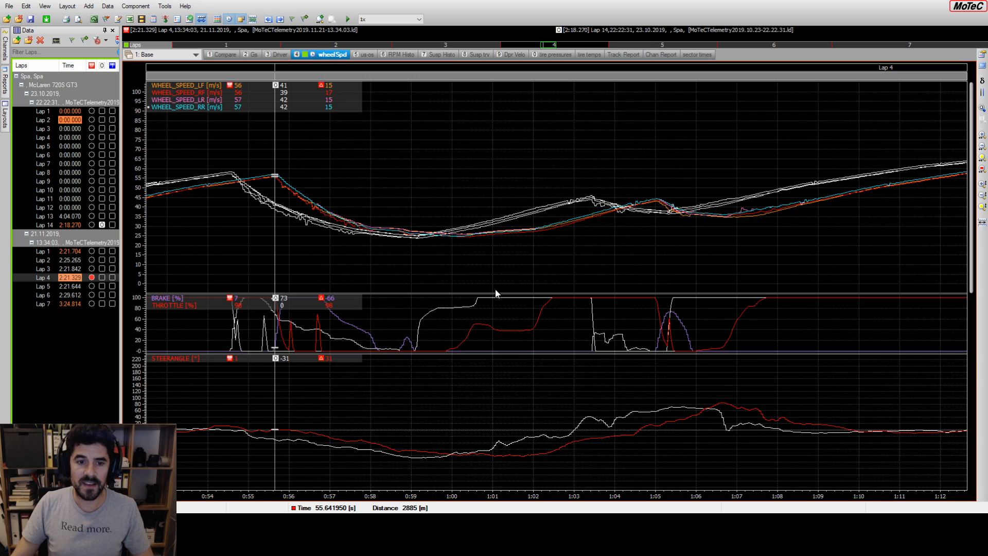
pyautogui.click(367, 54)
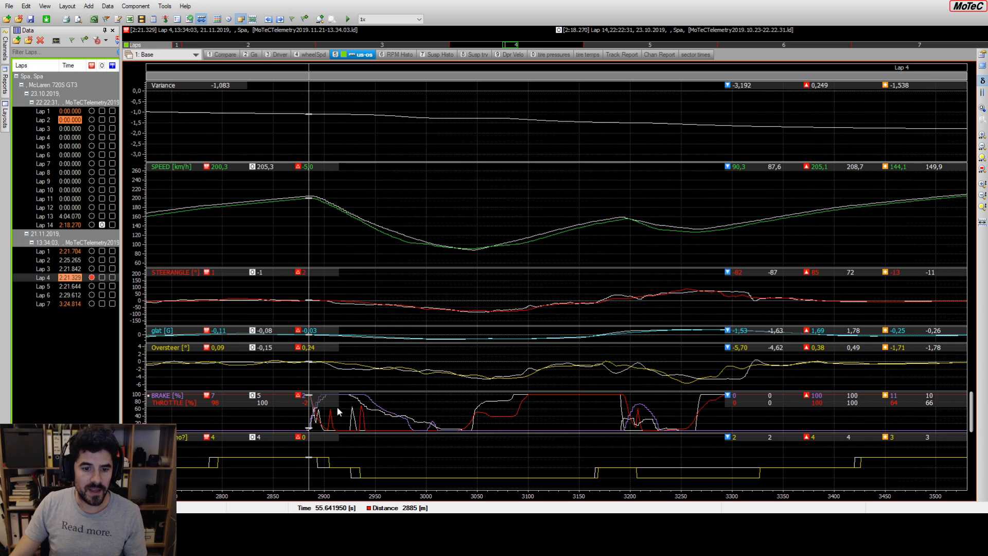
pyautogui.scroll(5, 318, 427)
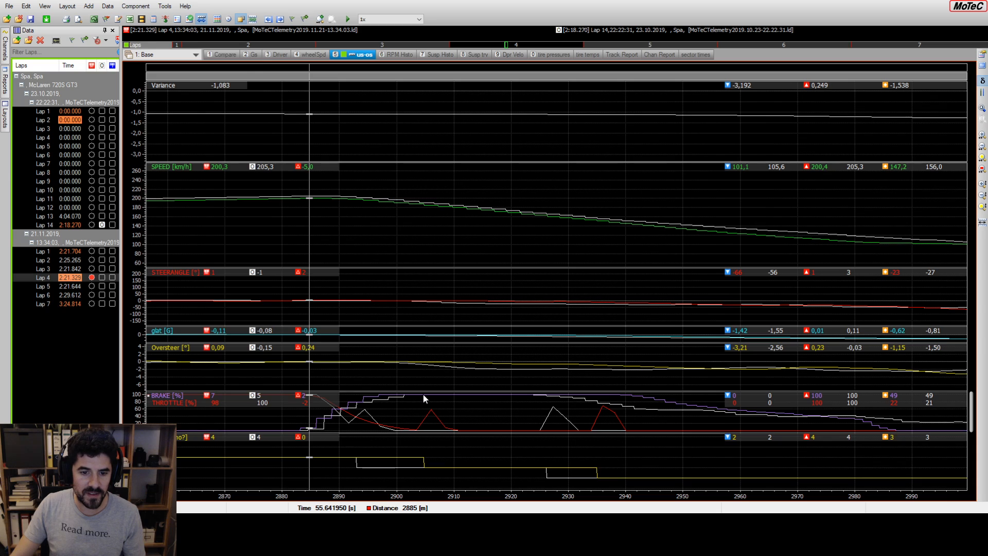
pyautogui.scroll(-1, 349, 419)
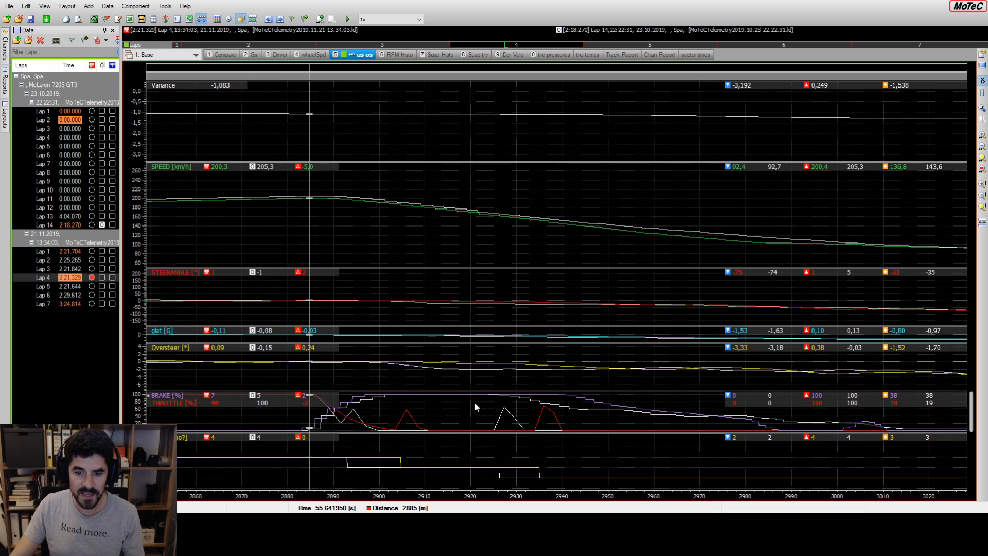
pyautogui.scroll(-3, 496, 404)
pyautogui.scroll(-2, 496, 403)
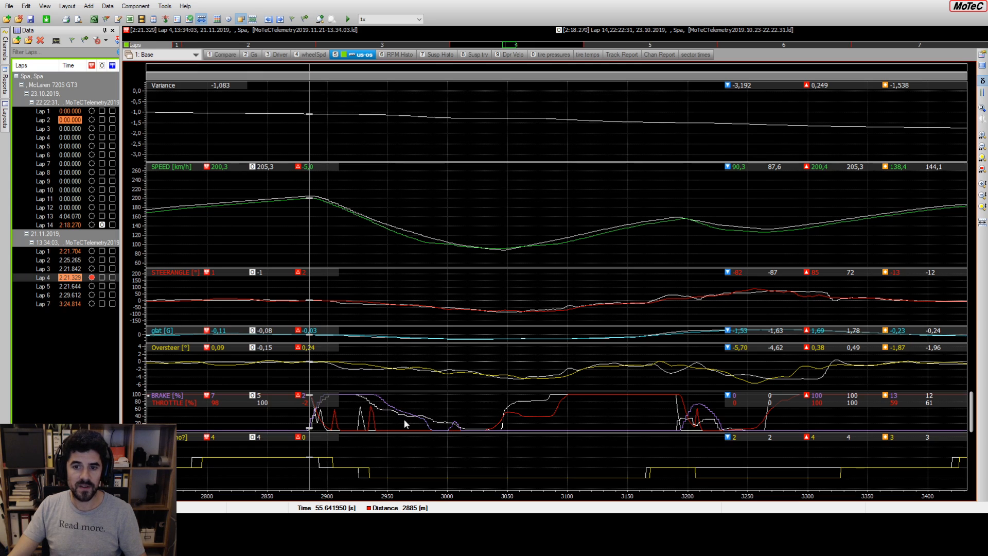
# Step: Compare the variance and speed of both laps on the hairpin exit at 3190 and 3150 m, and locate 3150 m on the Track Report map
pyautogui.click(388, 116)
pyautogui.moveTo(388, 116); pyautogui.dragTo(676, 123)
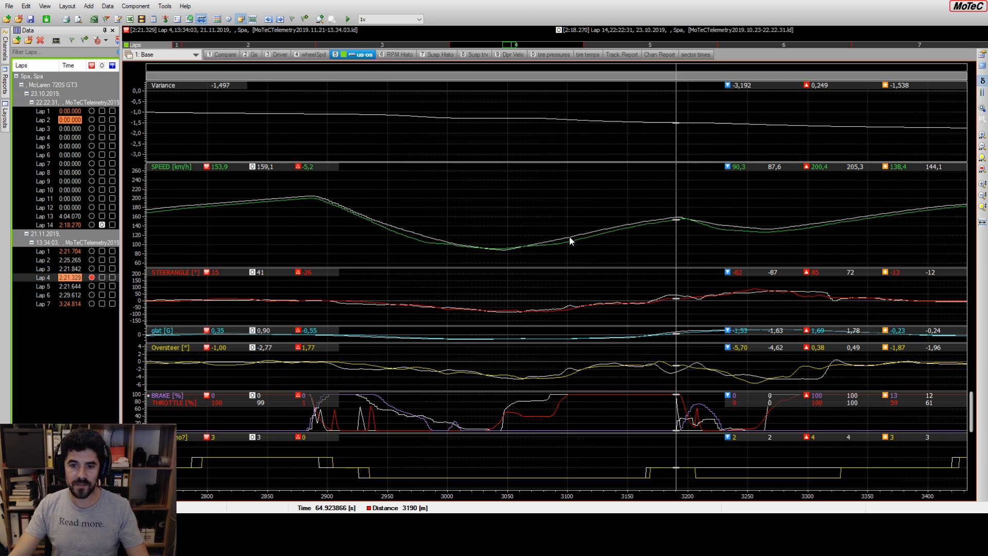
pyautogui.moveTo(582, 237); pyautogui.dragTo(631, 226)
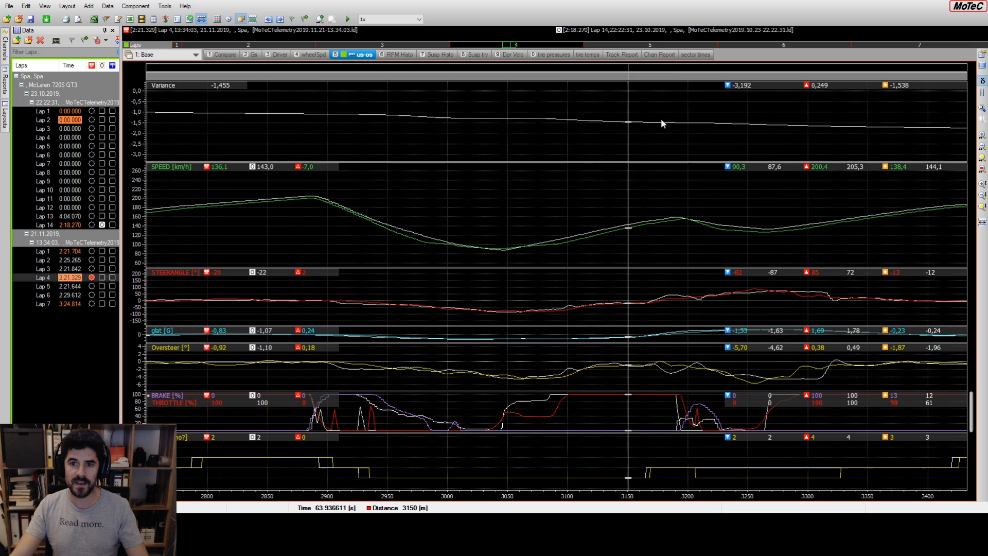
pyautogui.click(623, 55)
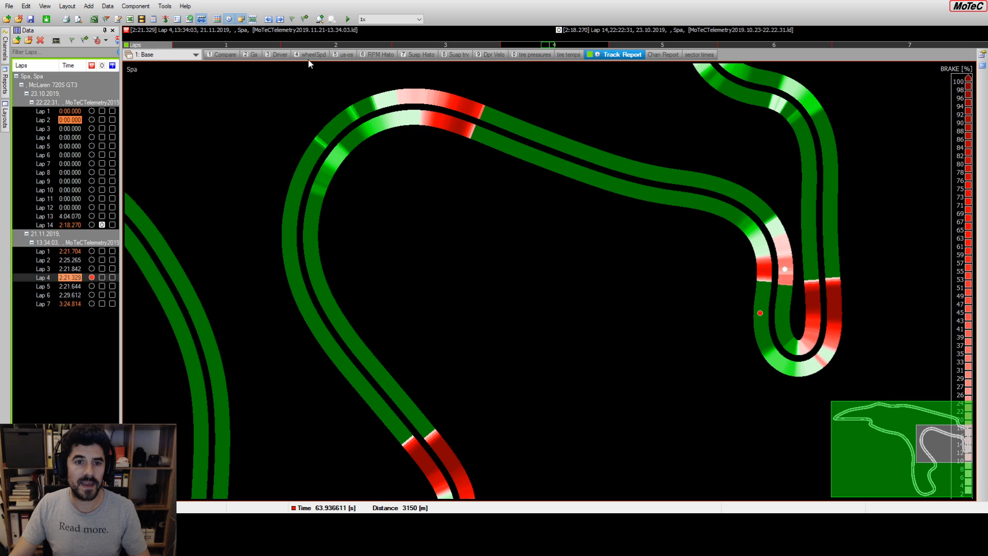
pyautogui.click(350, 54)
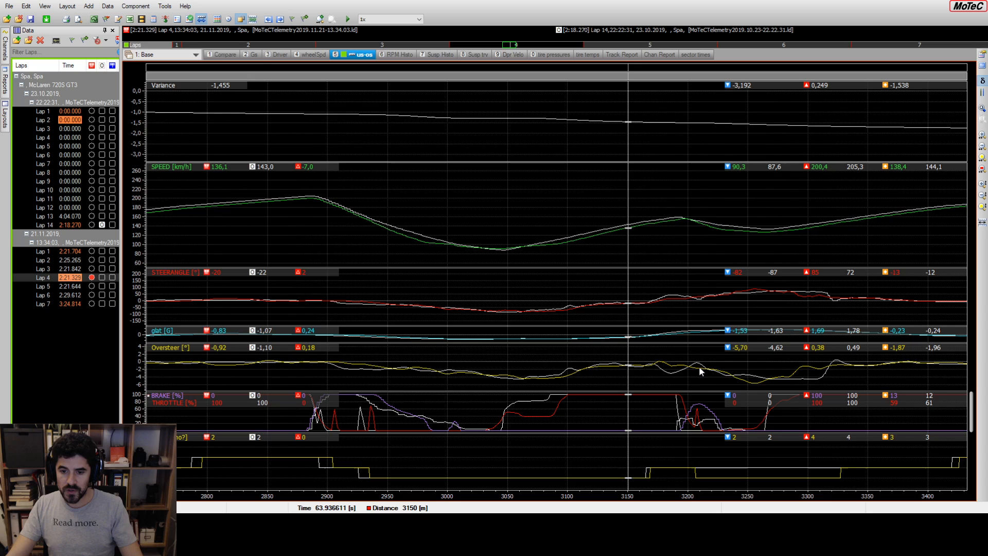
# Step: Compare the brake, throttle and oversteer traces of both laps close up in the corner after the hairpin, with the cursor at 3211 m
pyautogui.scroll(1, 738, 415)
pyautogui.scroll(1, 737, 415)
pyautogui.moveTo(509, 47); pyautogui.dragTo(513, 46)
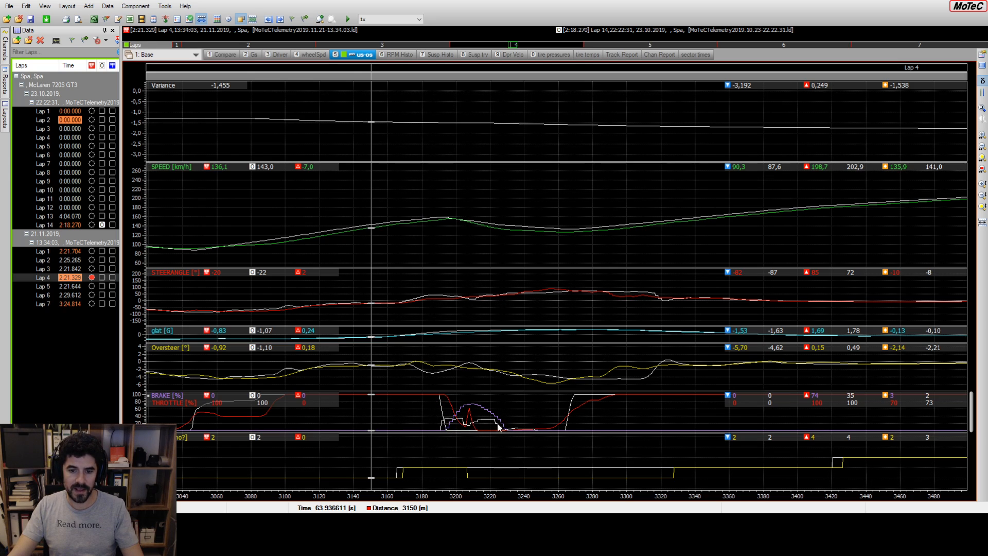
pyautogui.click(452, 425)
pyautogui.moveTo(452, 425); pyautogui.dragTo(477, 412)
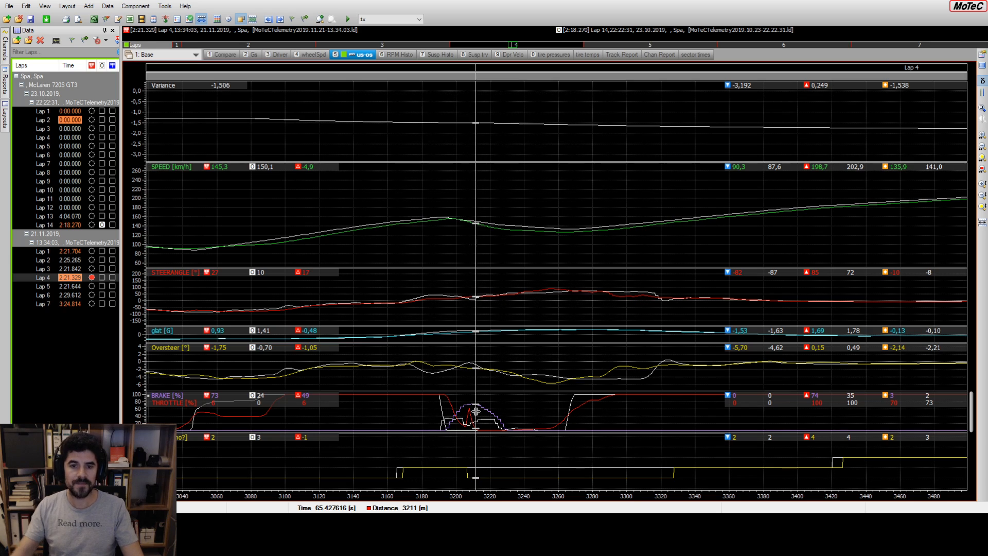
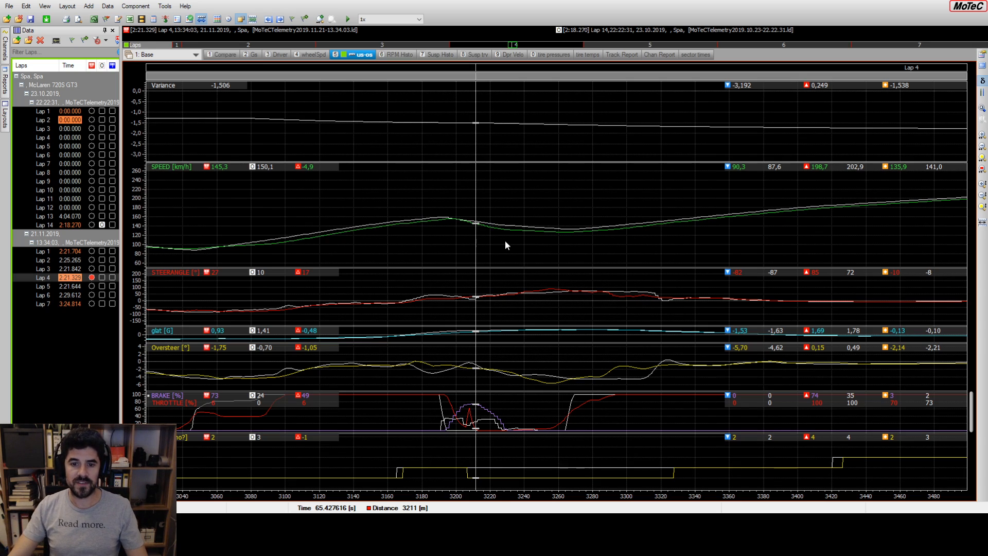
# Step: Compare the speed and variance of both laps on the corner exit at 3302 m and locate that point on the Track Report map
pyautogui.moveTo(495, 226); pyautogui.dragTo(632, 227)
pyautogui.click(624, 55)
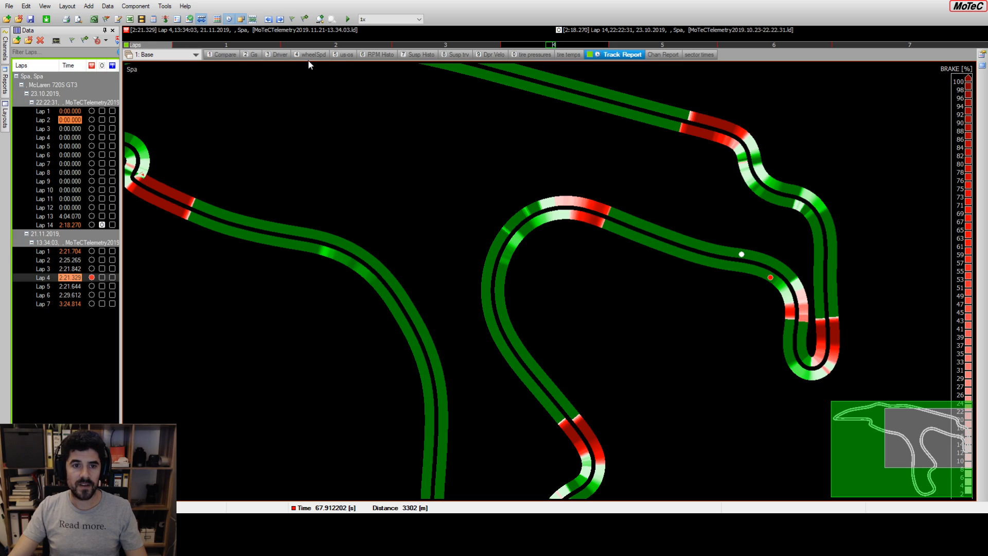
pyautogui.click(346, 54)
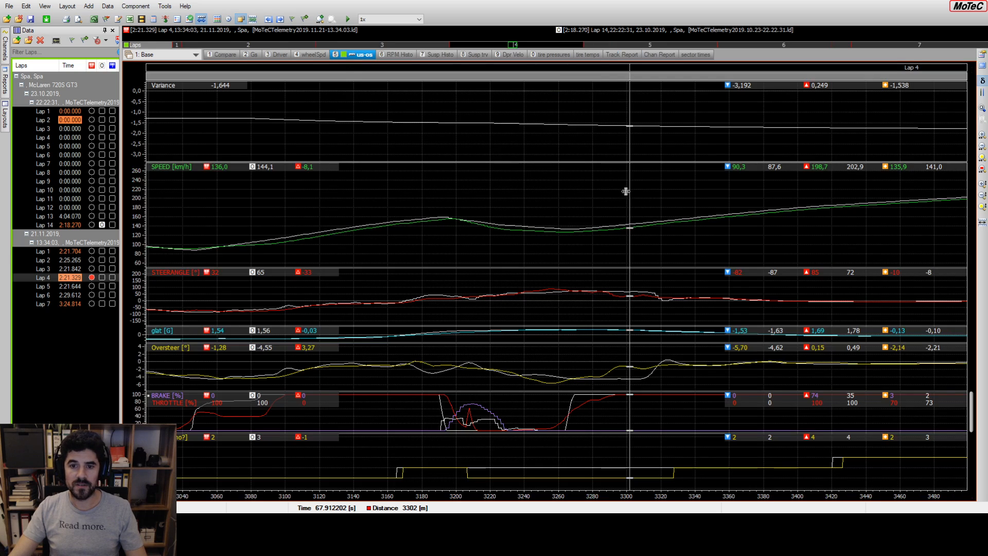
# Step: Compare the speed of both laps at 3262 m, and locate the next braking point at 3684 m on the Track Report map
pyautogui.moveTo(609, 127); pyautogui.dragTo(563, 153)
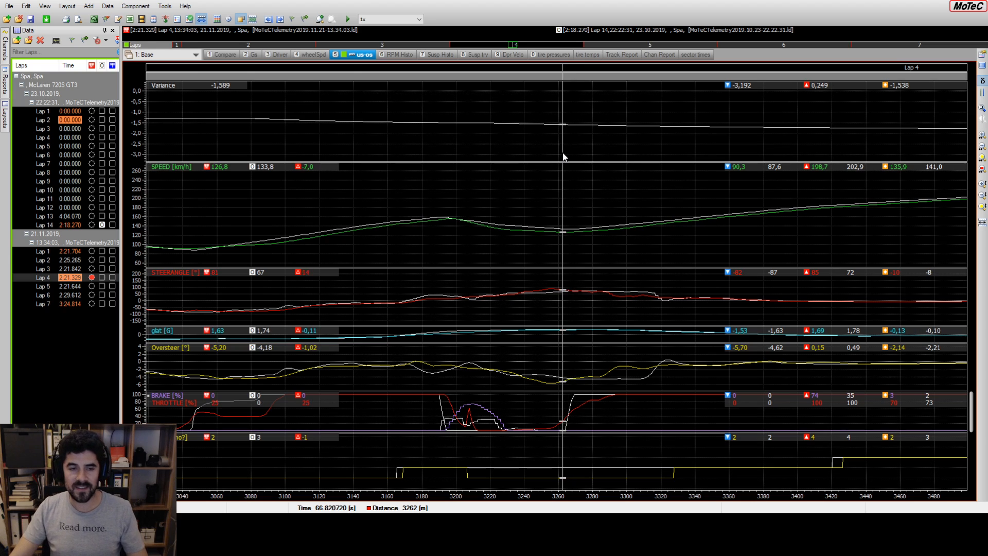
pyautogui.scroll(-3, 563, 154)
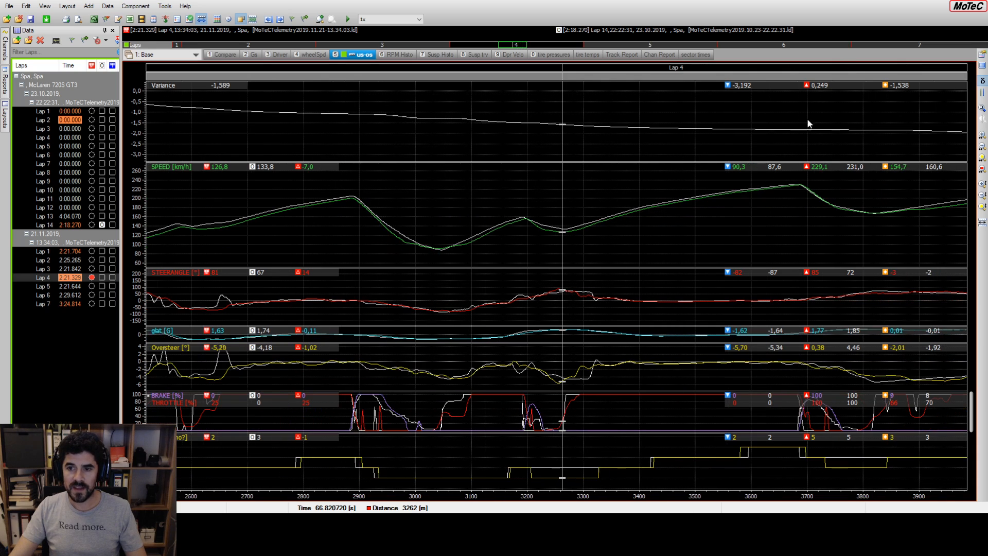
pyautogui.moveTo(801, 114); pyautogui.dragTo(799, 114)
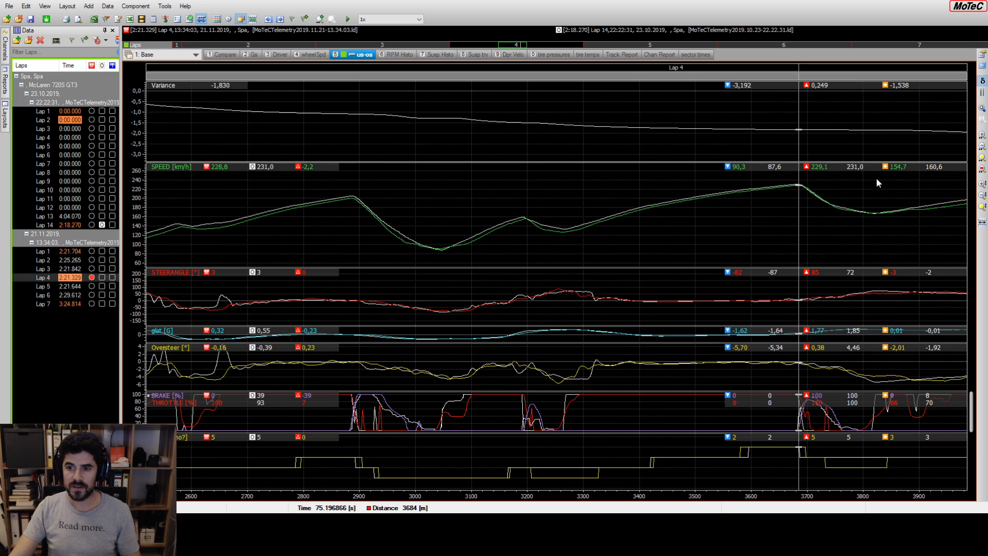
pyautogui.click(623, 56)
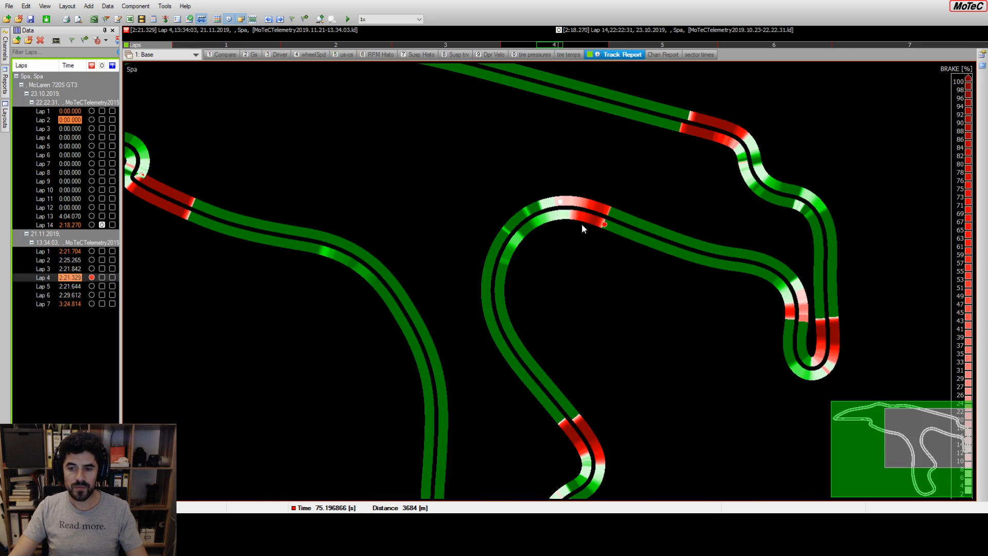
pyautogui.scroll(2, 579, 218)
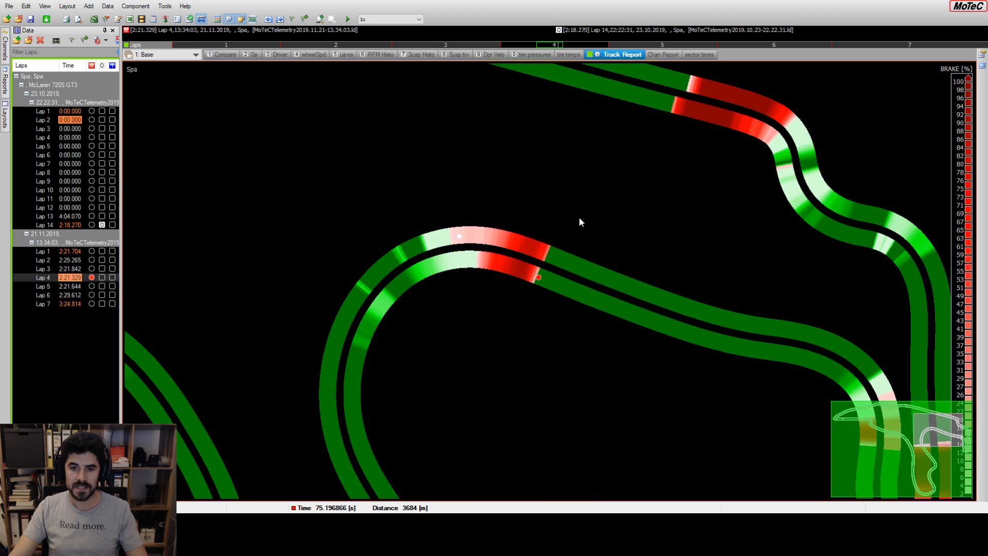
pyautogui.scroll(2, 540, 238)
pyautogui.scroll(-3, 483, 245)
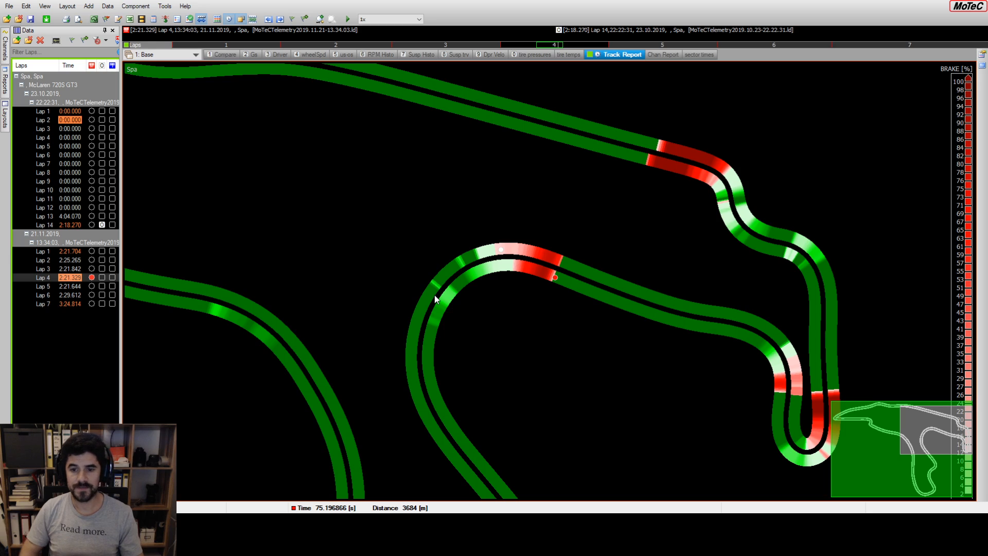
# Step: Compare the brake, throttle and oversteer traces of both laps close up through the long corner, with the cursor at 3790 and 3878 m
pyautogui.click(345, 55)
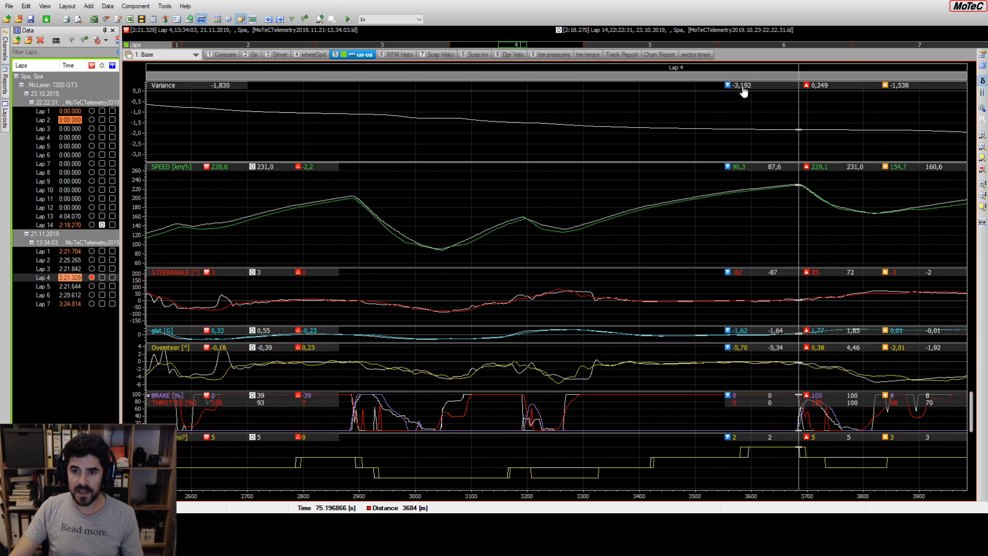
pyautogui.moveTo(524, 47); pyautogui.dragTo(537, 48)
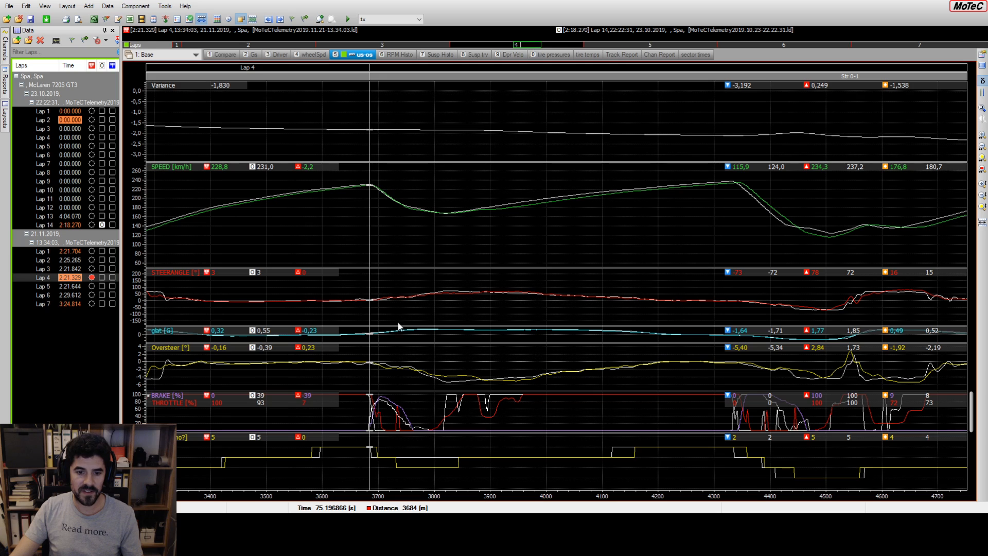
pyautogui.scroll(1, 385, 429)
pyautogui.scroll(2, 385, 429)
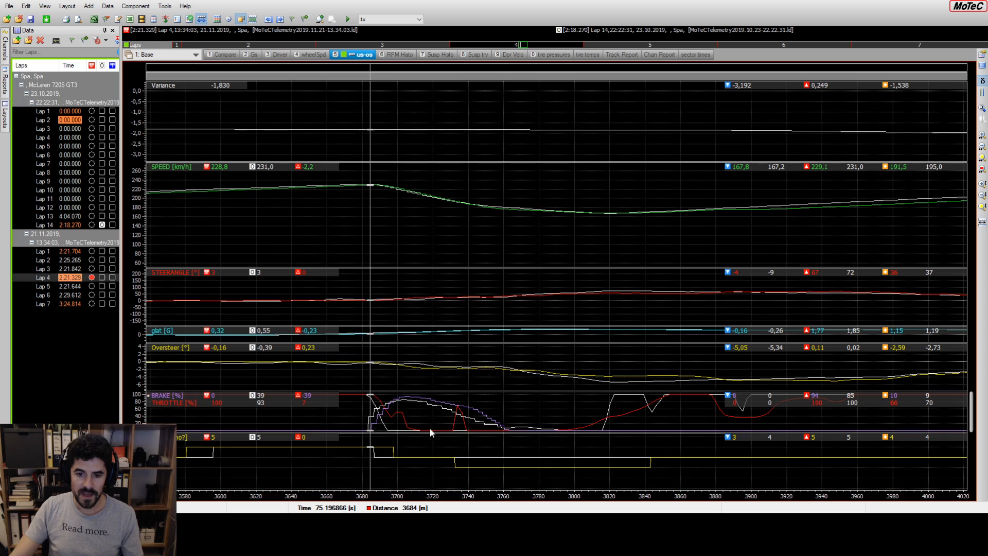
pyautogui.click(517, 431)
pyautogui.moveTo(518, 429); pyautogui.dragTo(556, 429)
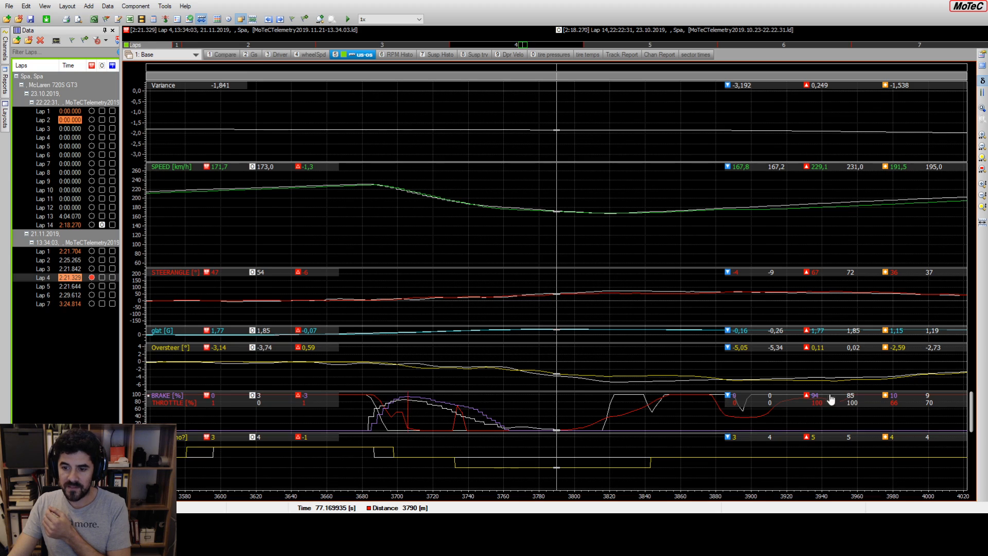
pyautogui.click(712, 394)
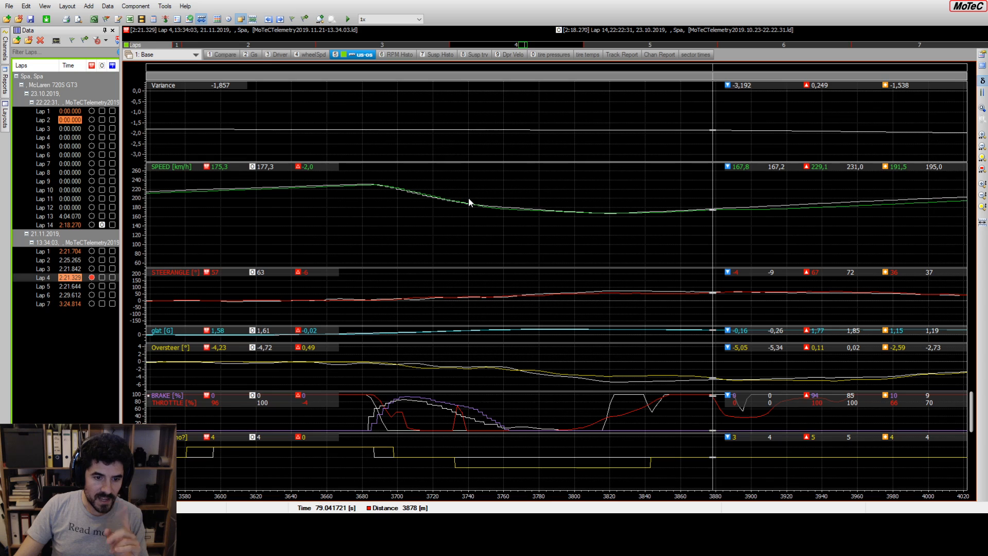
# Step: View the Compare worksheet, check the us-os traces over a wider lap section, and locate 3878 m on the Track Report map
pyautogui.click(223, 55)
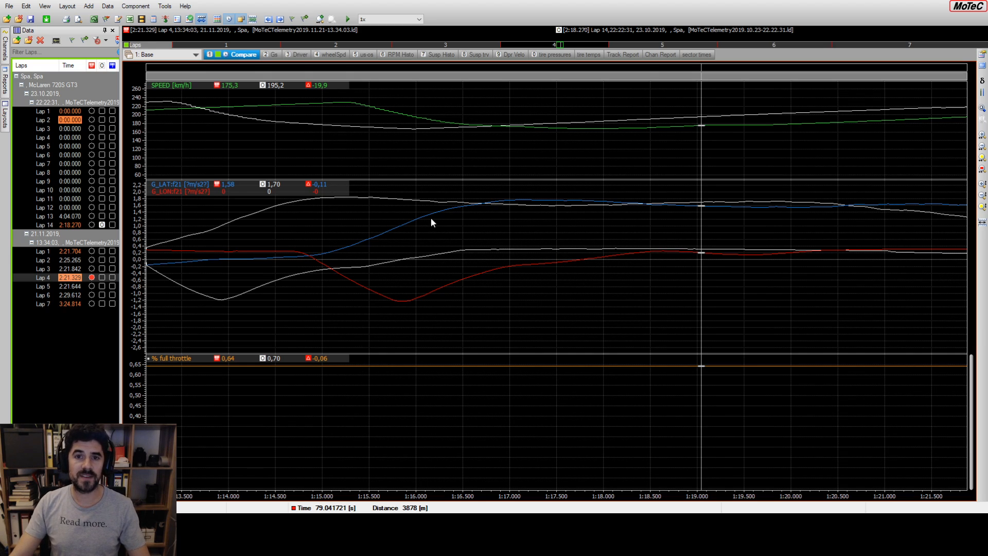
pyautogui.click(366, 55)
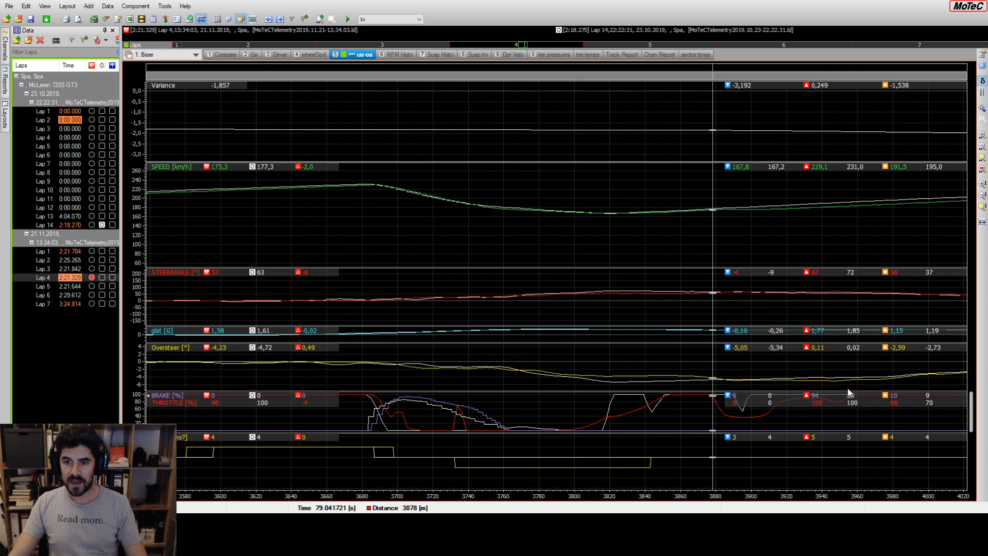
pyautogui.scroll(-1, 834, 377)
pyautogui.scroll(-6, 834, 379)
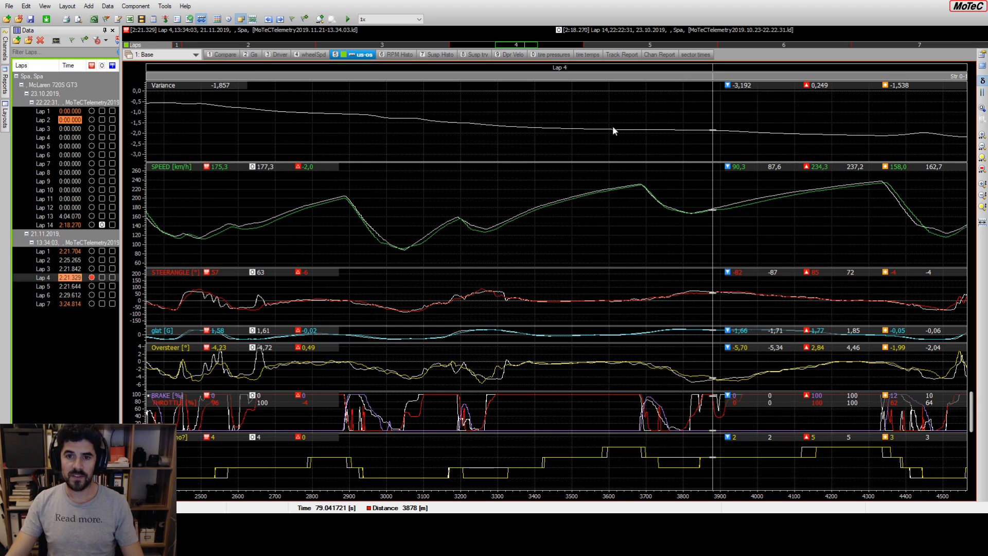
pyautogui.click(620, 55)
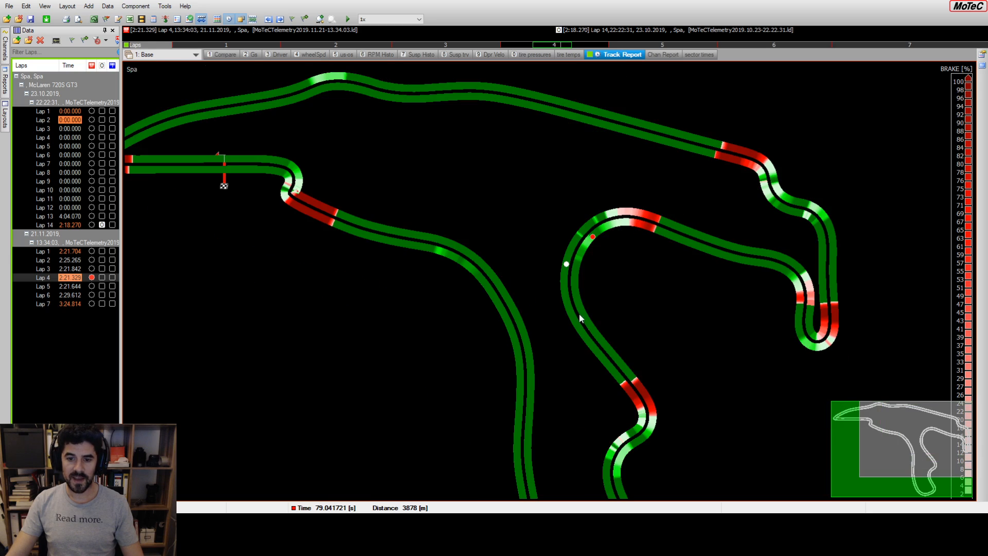
# Step: Compare the speed and variance of both laps from the corner at 3835 m to the braking point at 4332 m
pyautogui.click(346, 55)
pyautogui.moveTo(724, 227); pyautogui.dragTo(697, 233)
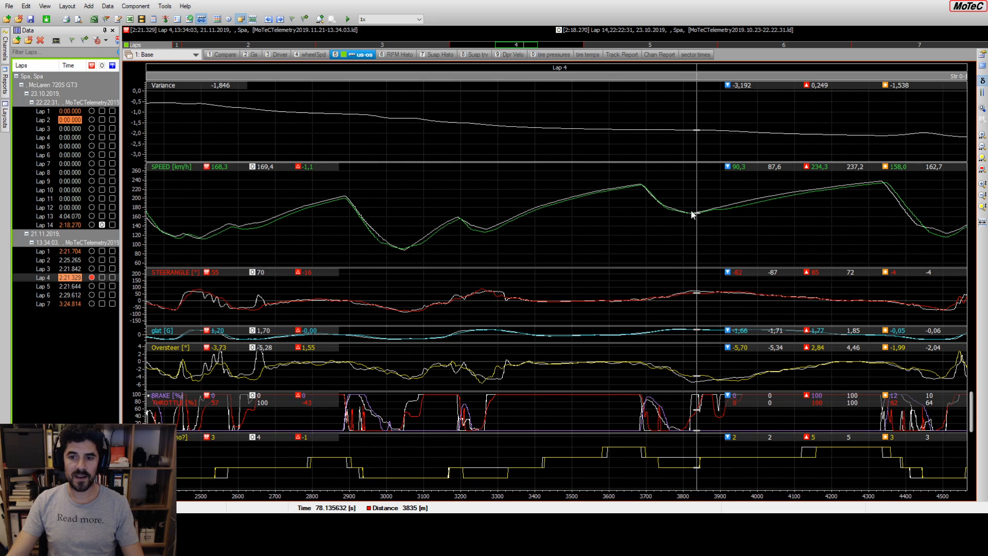
pyautogui.click(883, 185)
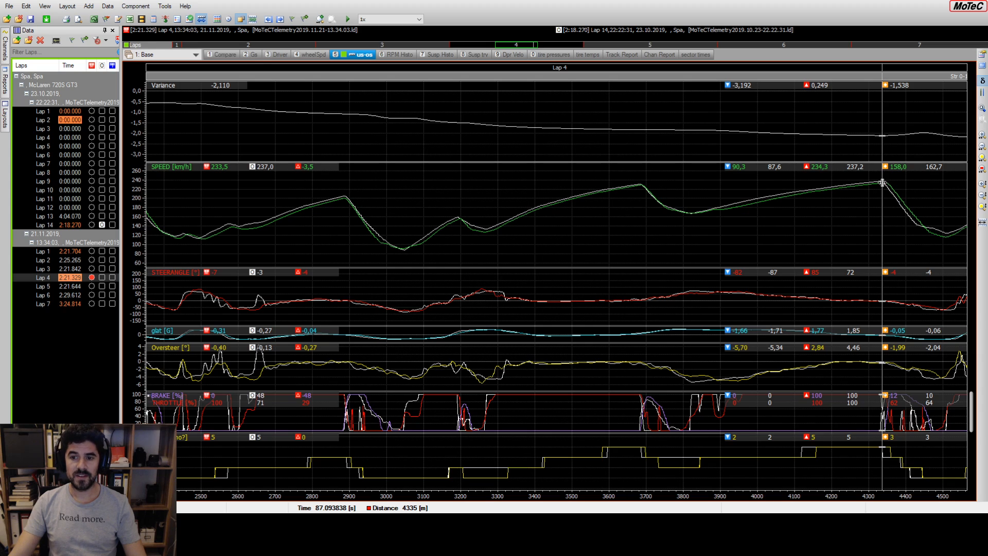
pyautogui.moveTo(709, 207); pyautogui.dragTo(882, 184)
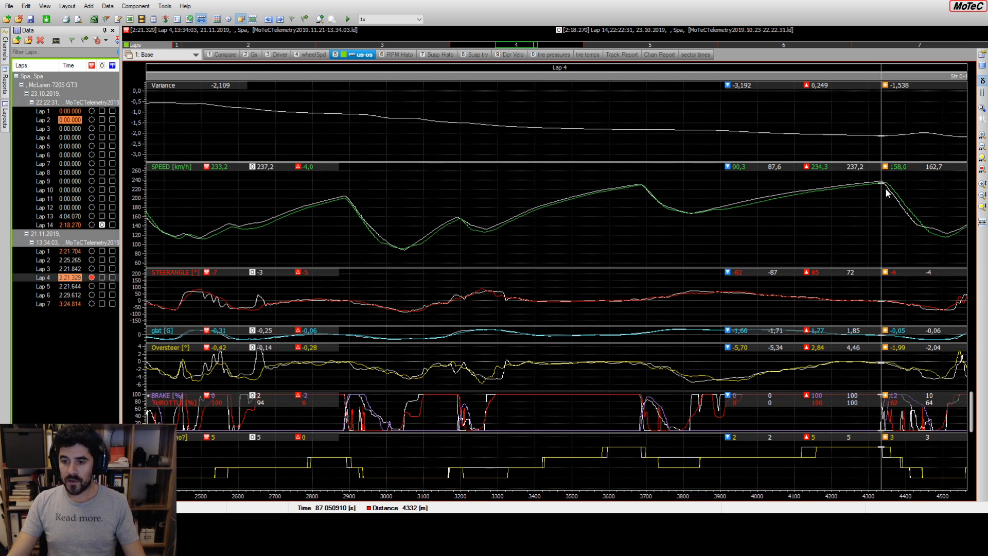
# Step: Locate 4332 m on the Track Report map and examine the brake and throttle zones of both laps through the following corners
pyautogui.click(616, 55)
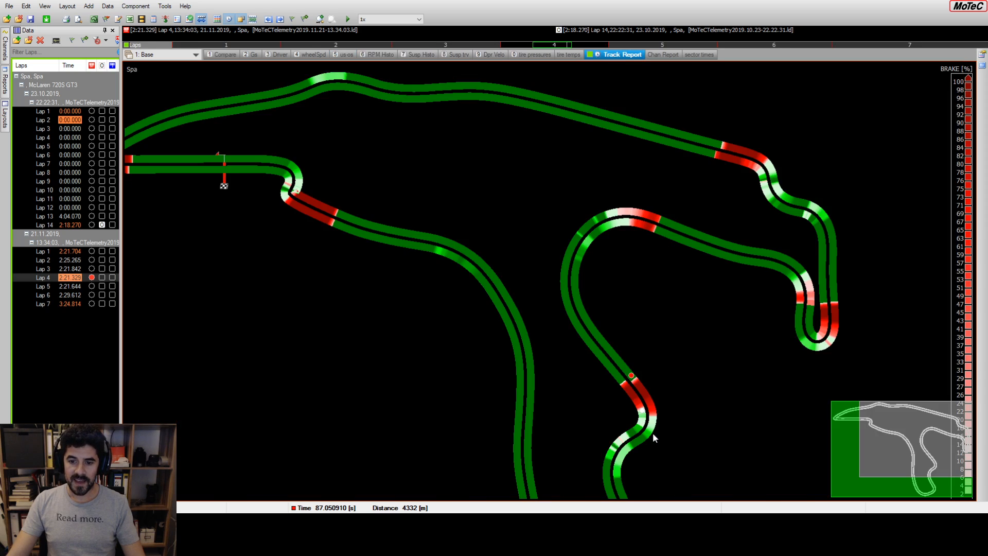
pyautogui.scroll(5, 578, 422)
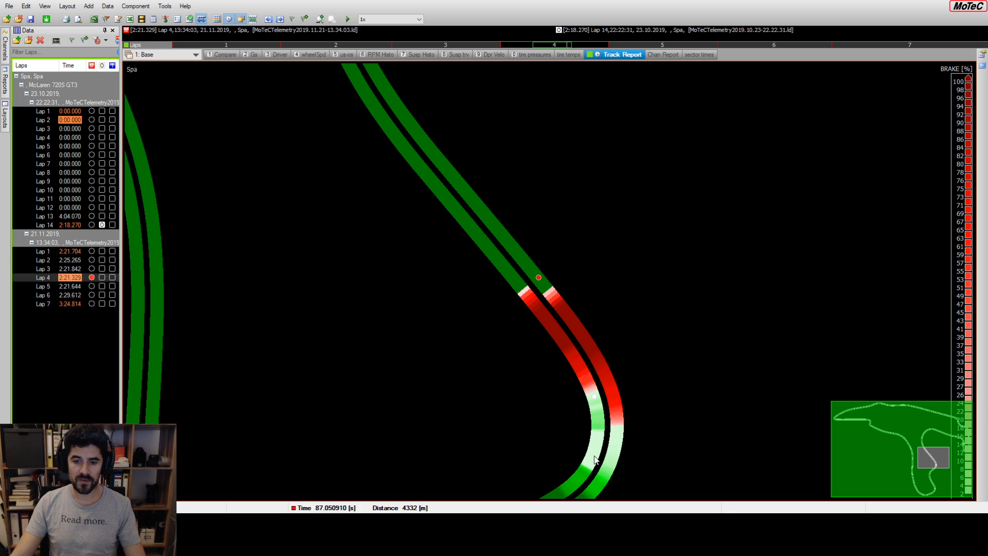
pyautogui.scroll(-2, 604, 457)
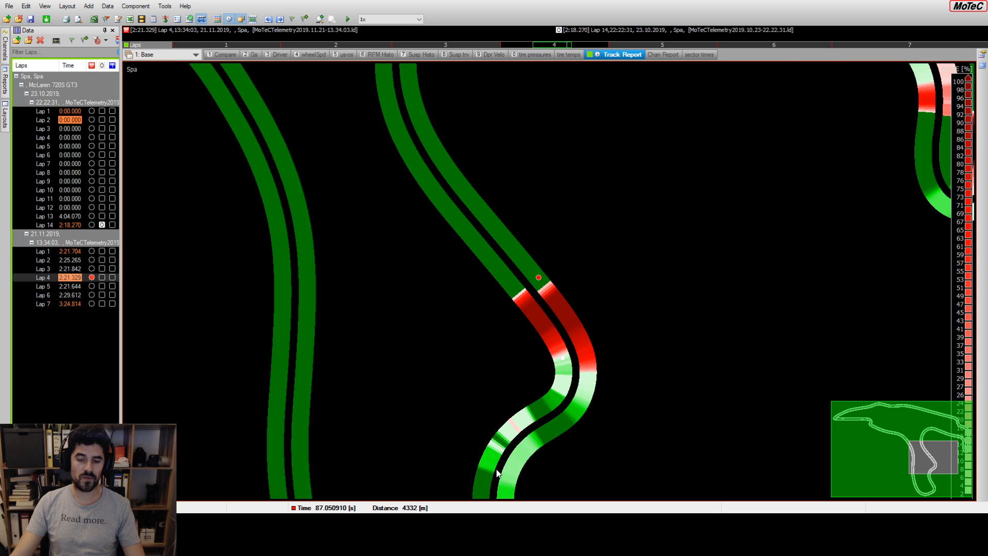
pyautogui.scroll(-2, 497, 468)
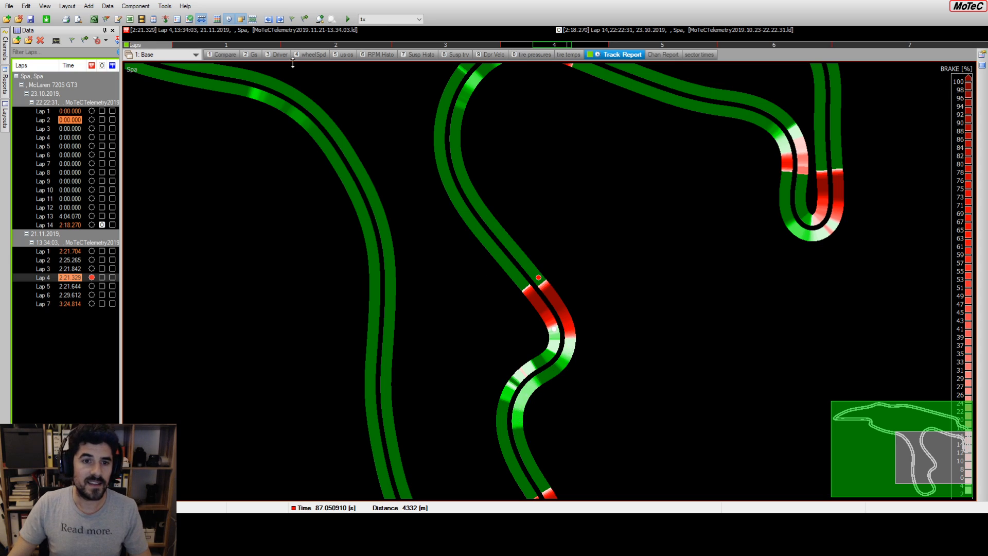
# Step: Compare the speed, throttle and variance of both laps in the us-os traces at 4630 and 4809 m
pyautogui.click(346, 55)
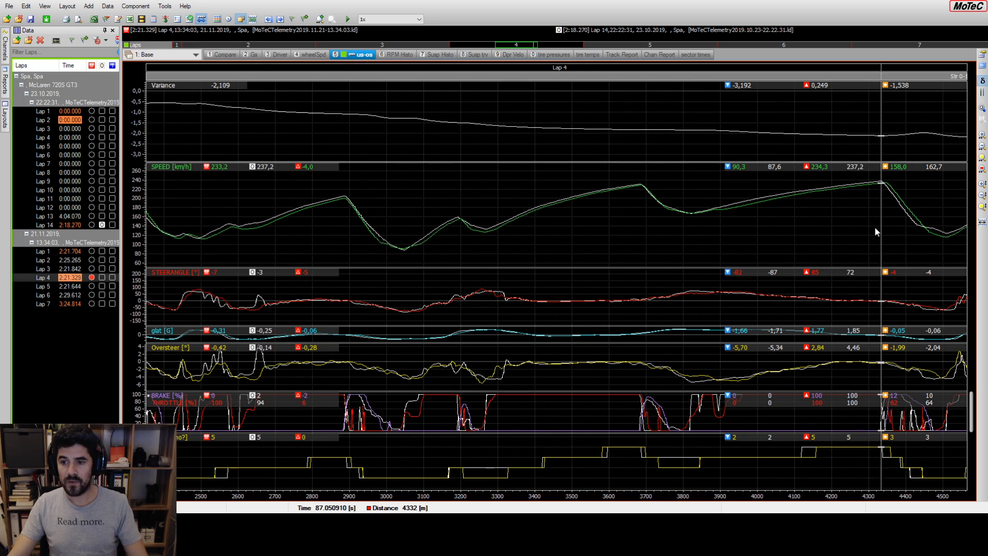
pyautogui.moveTo(523, 47); pyautogui.dragTo(550, 49)
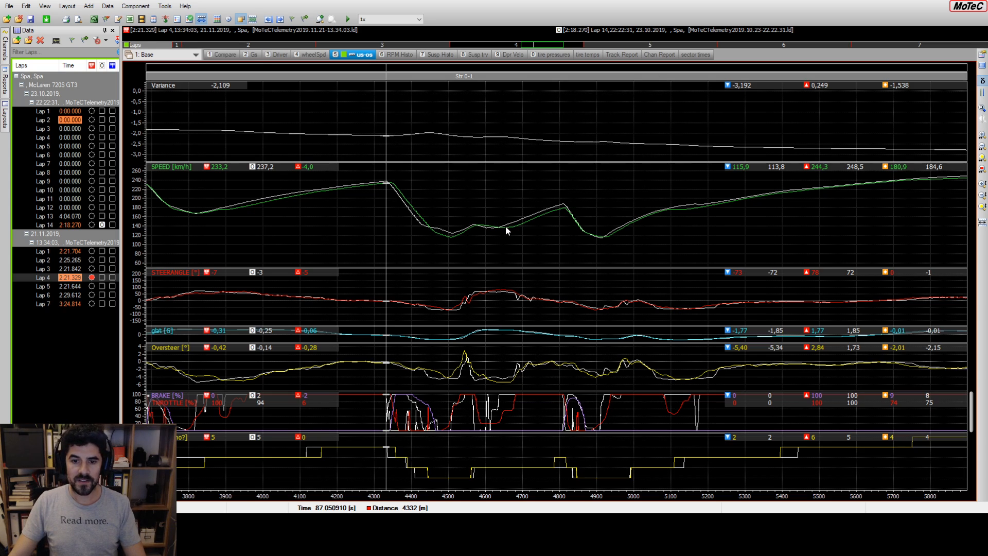
pyautogui.moveTo(503, 230); pyautogui.dragTo(498, 230)
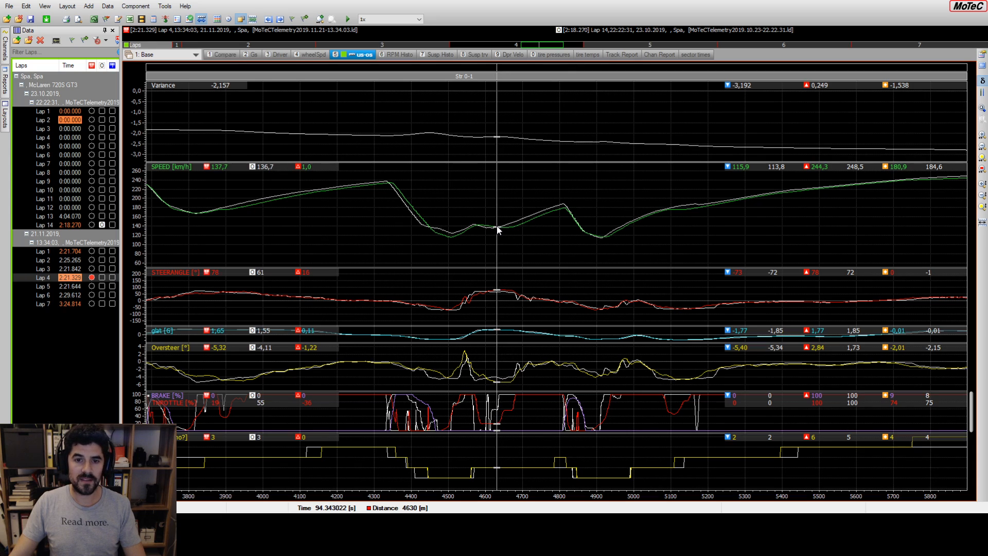
pyautogui.moveTo(498, 230); pyautogui.dragTo(564, 202)
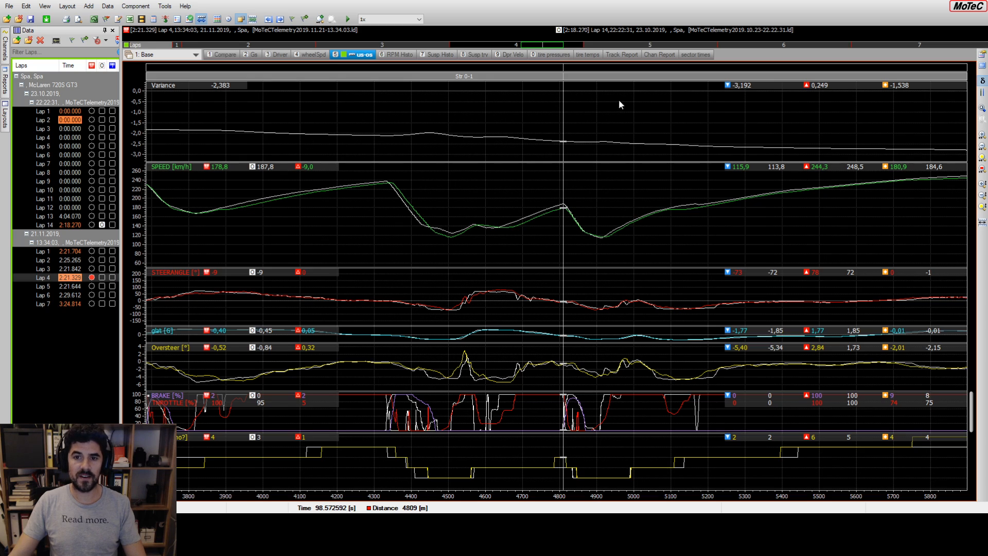
# Step: Locate 4809 m on the Track Report map and examine the brake and throttle zones of both laps in that corner
pyautogui.click(623, 55)
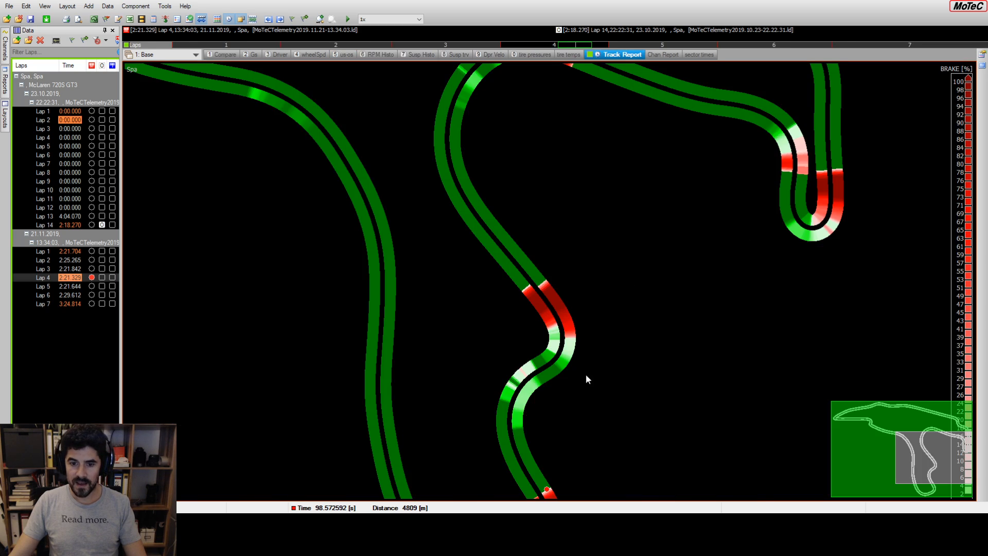
pyautogui.scroll(-3, 588, 374)
pyautogui.scroll(6, 662, 441)
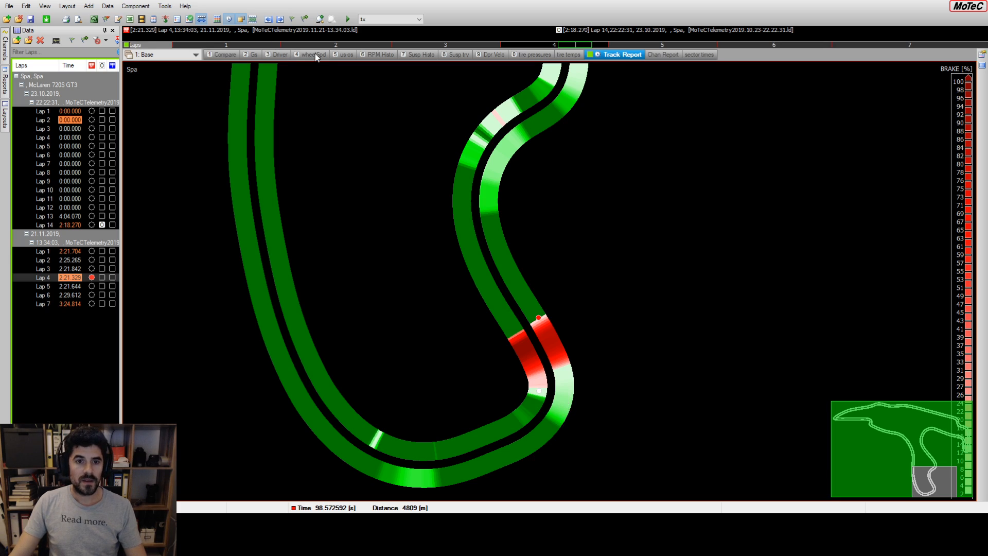
# Step: Compare the brake and throttle traces of both laps close up through the braking zone after 4809 m, up to 4887 m
pyautogui.click(342, 55)
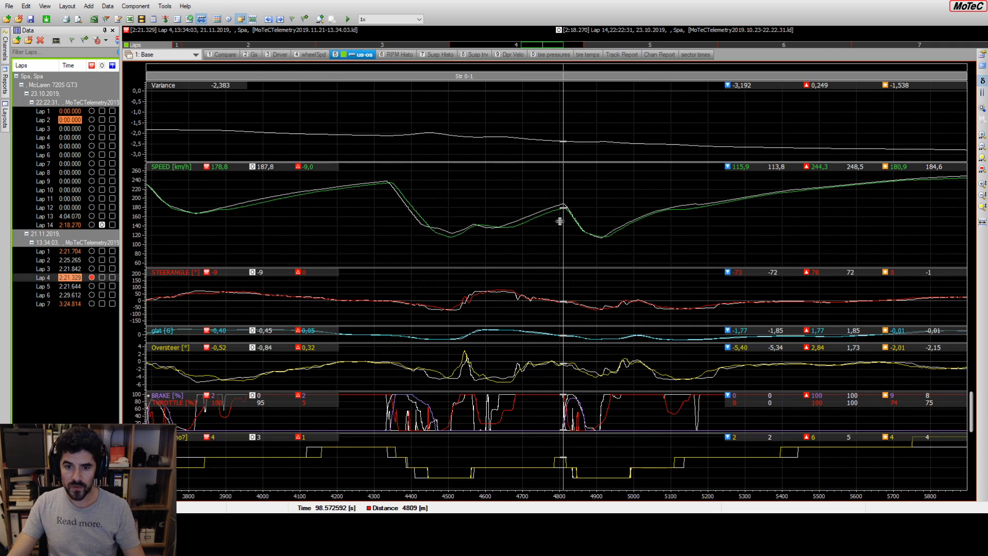
pyautogui.scroll(5, 583, 427)
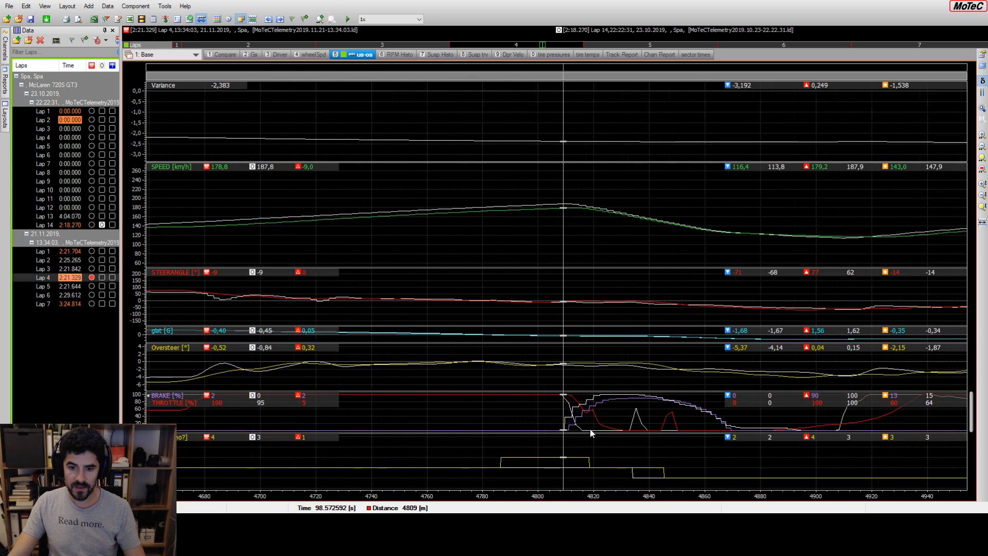
pyautogui.click(741, 428)
pyautogui.moveTo(740, 428); pyautogui.dragTo(780, 430)
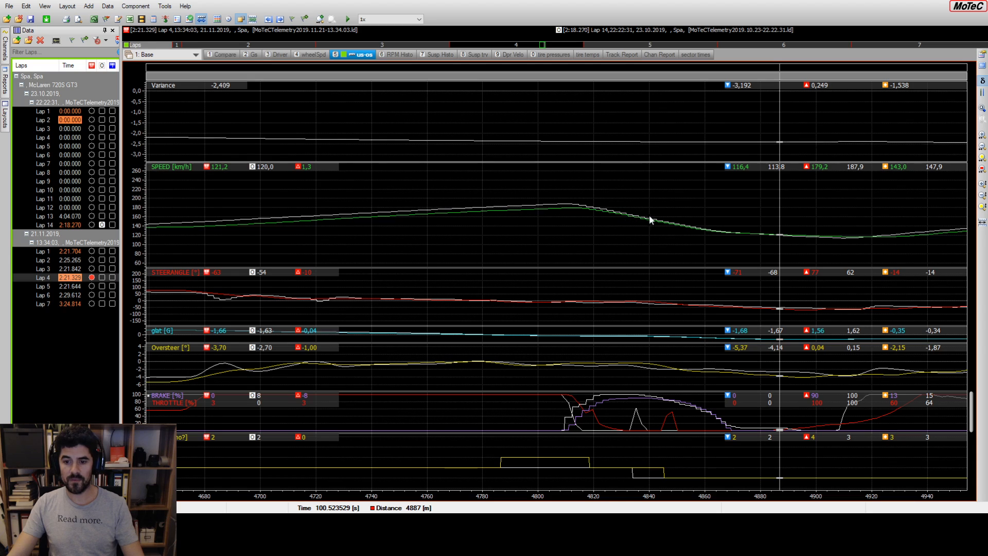
# Step: Compare the minimum speed and throttle application of both laps at 4898, 4908 and 4935 m on the corner exit
pyautogui.moveTo(764, 232); pyautogui.dragTo(811, 242)
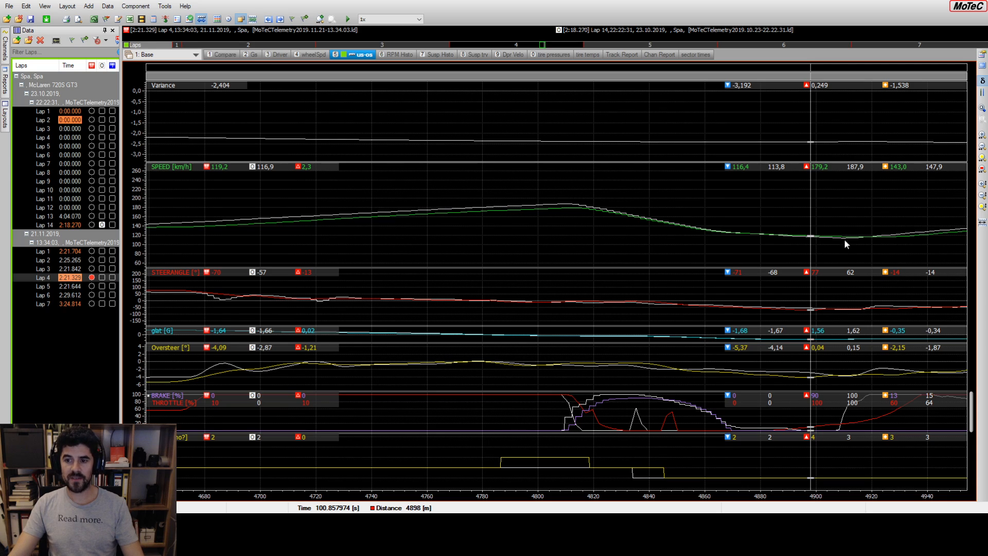
pyautogui.moveTo(835, 239)
pyautogui.mouseDown()
pyautogui.moveTo(856, 239)
pyautogui.moveTo(839, 242)
pyautogui.mouseUp()
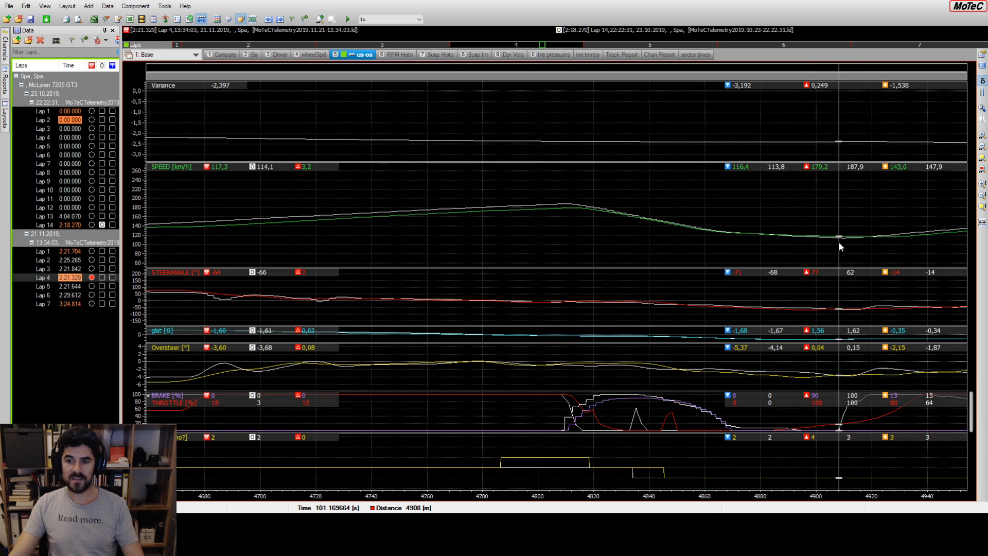
pyautogui.click(838, 242)
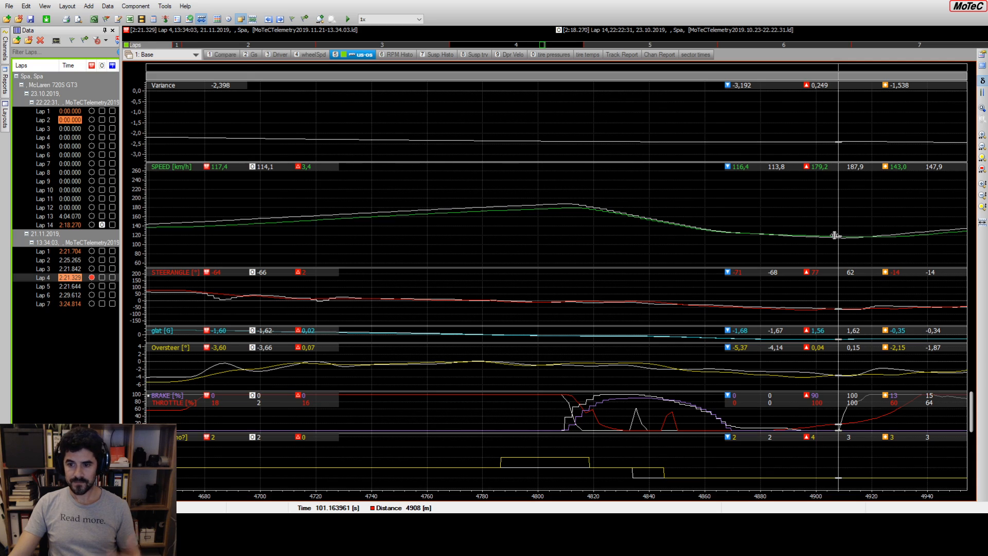
pyautogui.click(889, 238)
pyautogui.moveTo(891, 239); pyautogui.dragTo(914, 233)
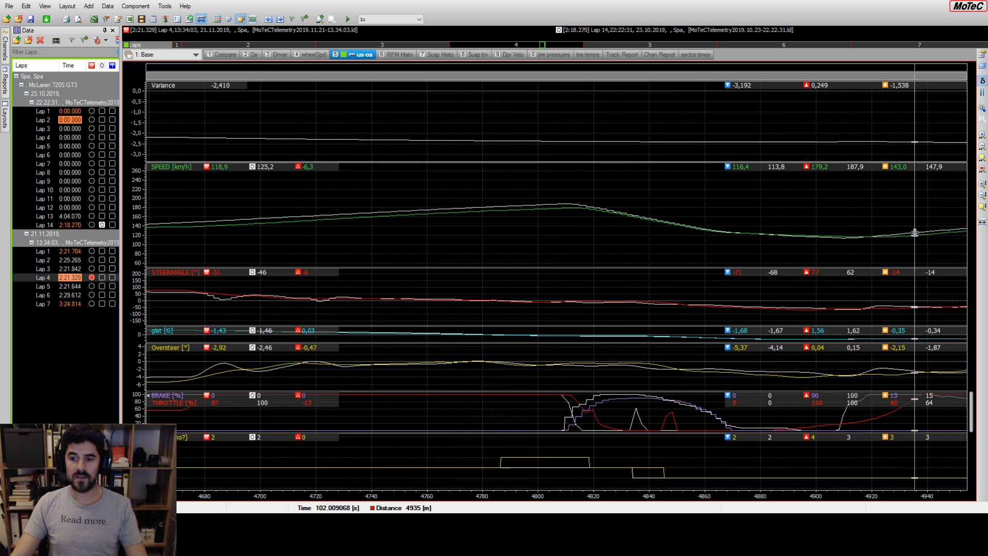
# Step: Compare the throttle and speed of both laps on the corner exit at 4935 and 4927 m, in the us-os traces and on the Track Report map
pyautogui.scroll(-4, 842, 418)
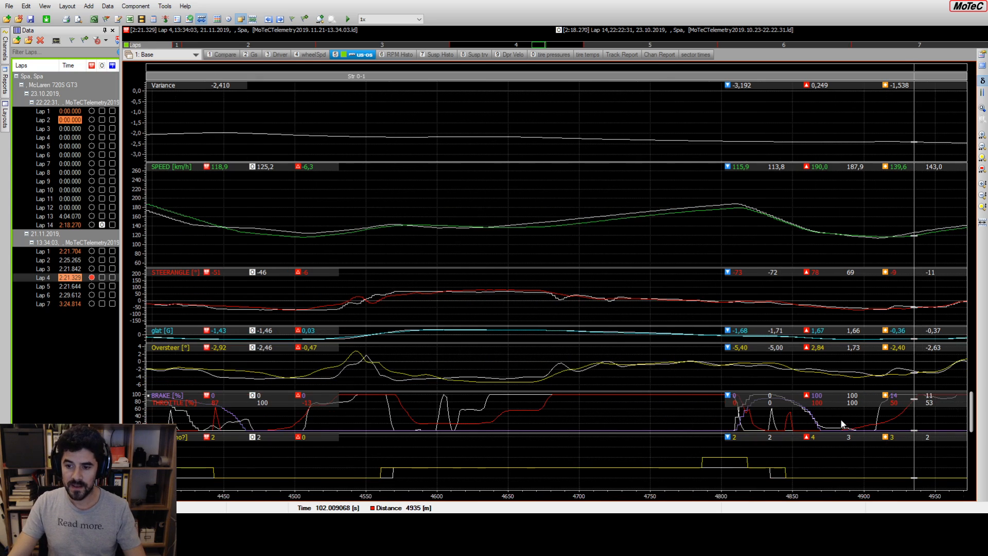
pyautogui.moveTo(542, 46); pyautogui.dragTo(552, 50)
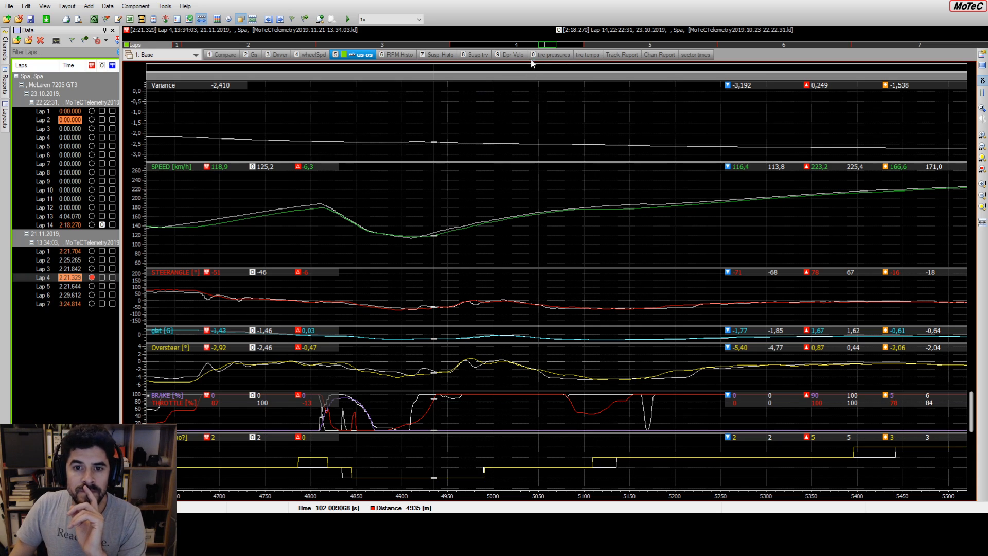
pyautogui.click(622, 57)
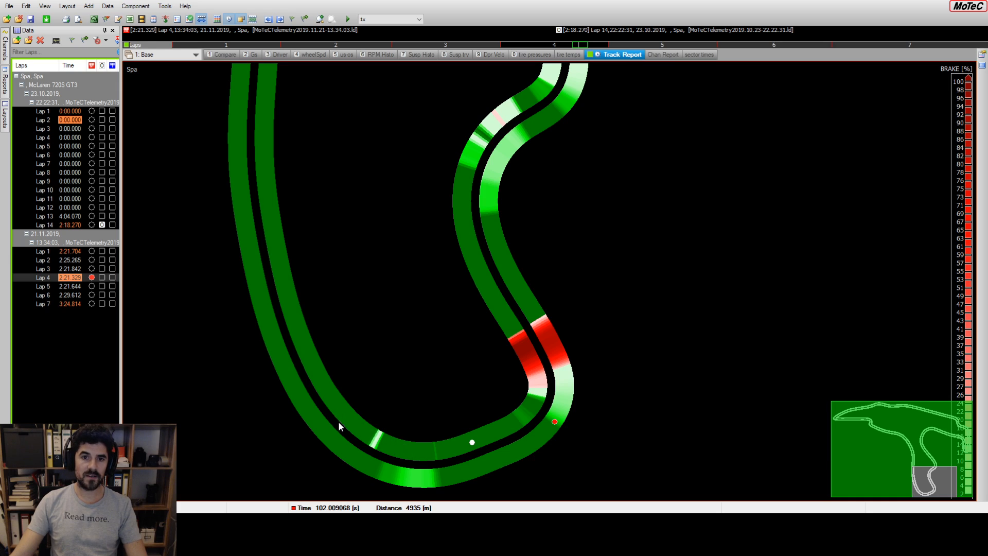
pyautogui.click(344, 55)
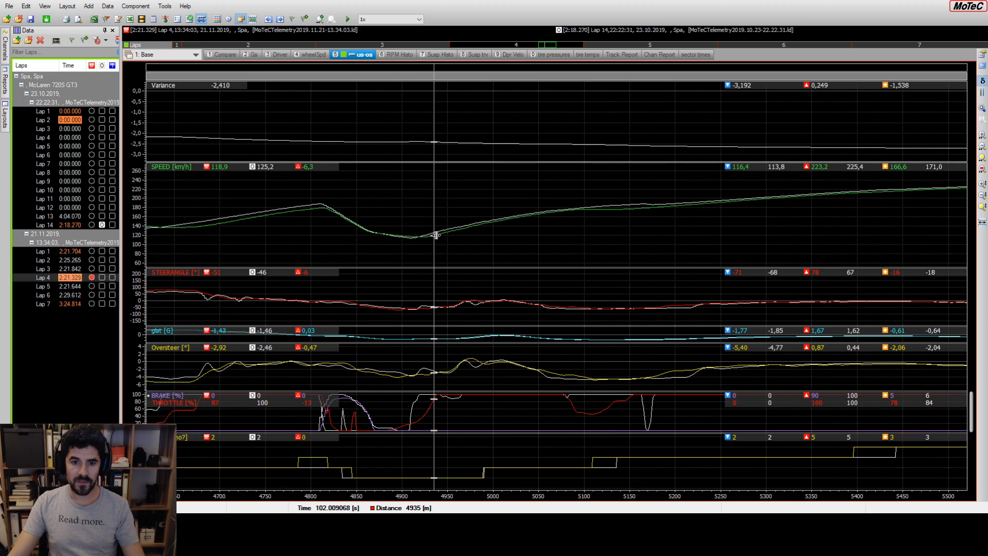
pyautogui.moveTo(437, 241)
pyautogui.mouseDown()
pyautogui.moveTo(318, 251)
pyautogui.moveTo(428, 257)
pyautogui.mouseUp()
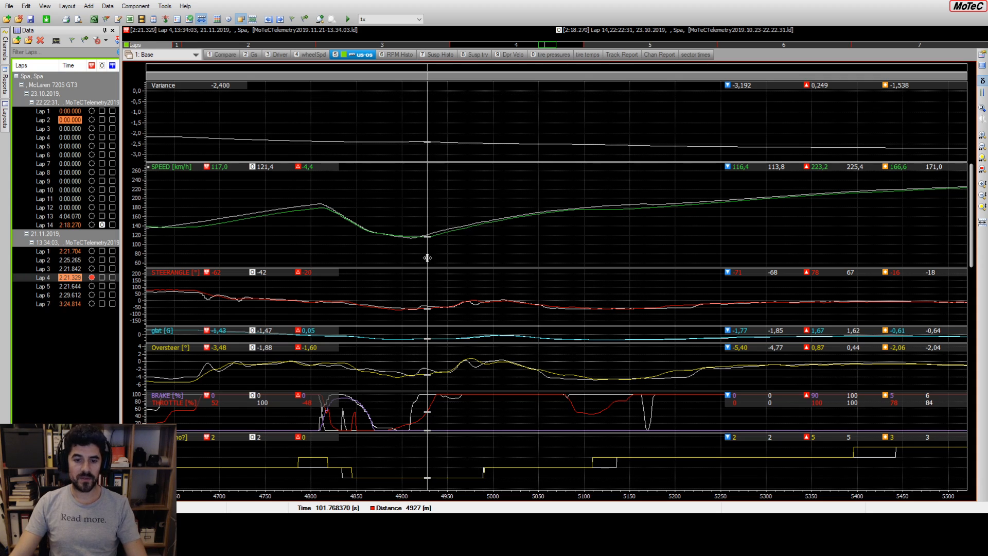
# Step: Set the cursor at 6070 m in the us-os traces and locate that point on the full Track Report map
pyautogui.scroll(-4, 561, 294)
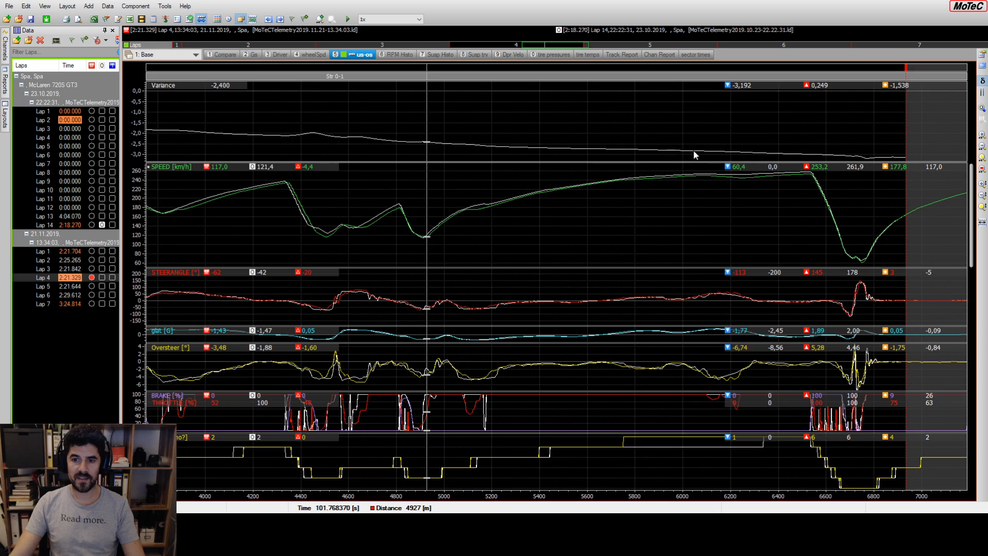
pyautogui.moveTo(708, 153); pyautogui.dragTo(700, 153)
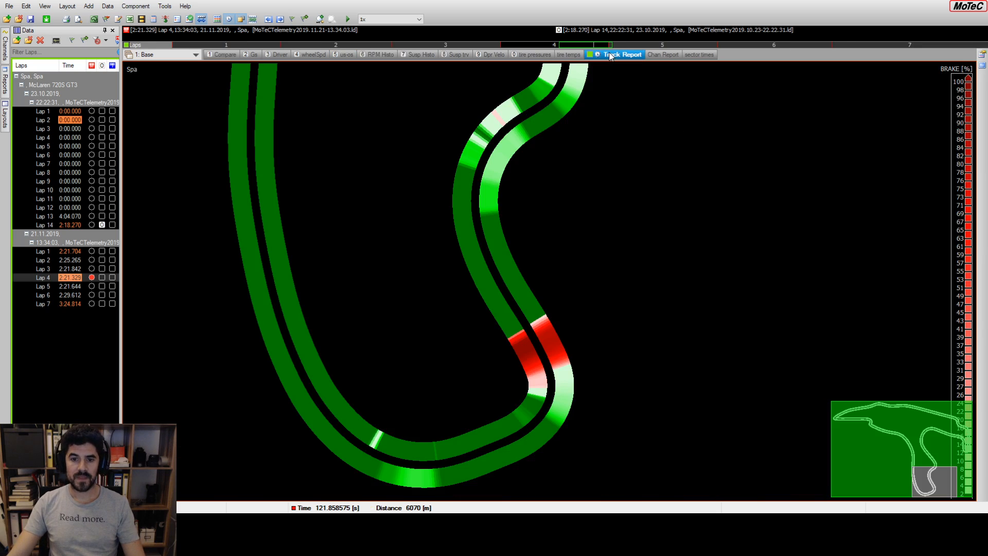
pyautogui.click(614, 54)
pyautogui.scroll(-3, 406, 358)
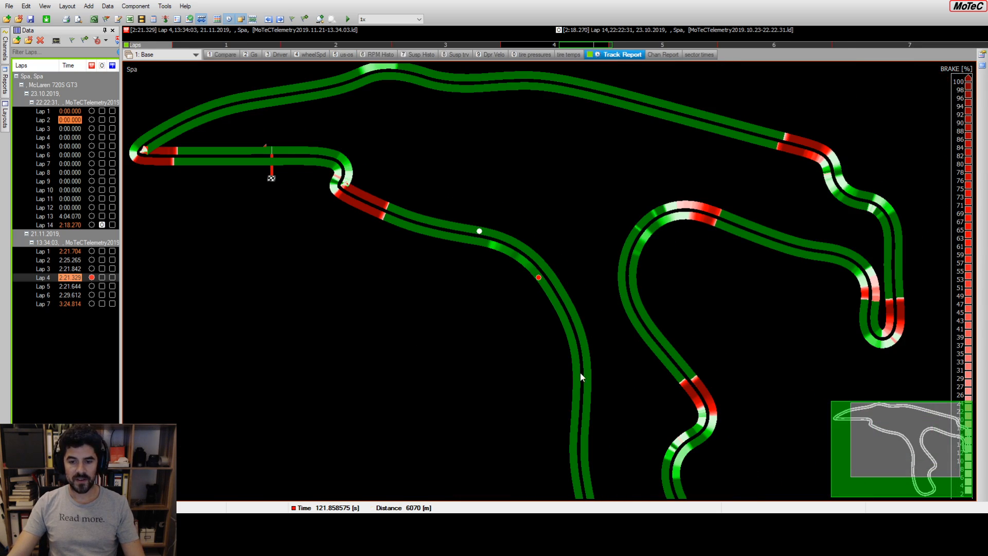
pyautogui.scroll(-2, 627, 451)
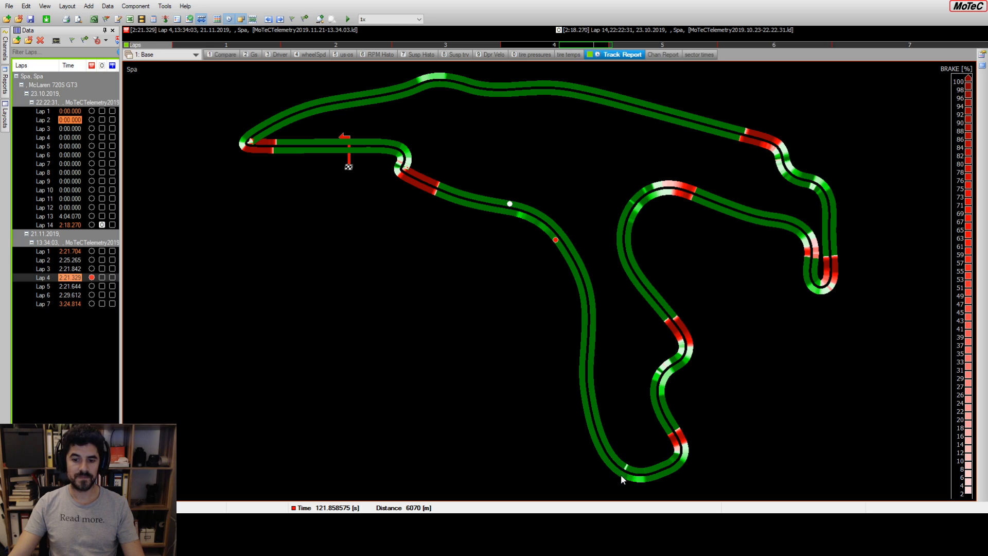
pyautogui.click(344, 54)
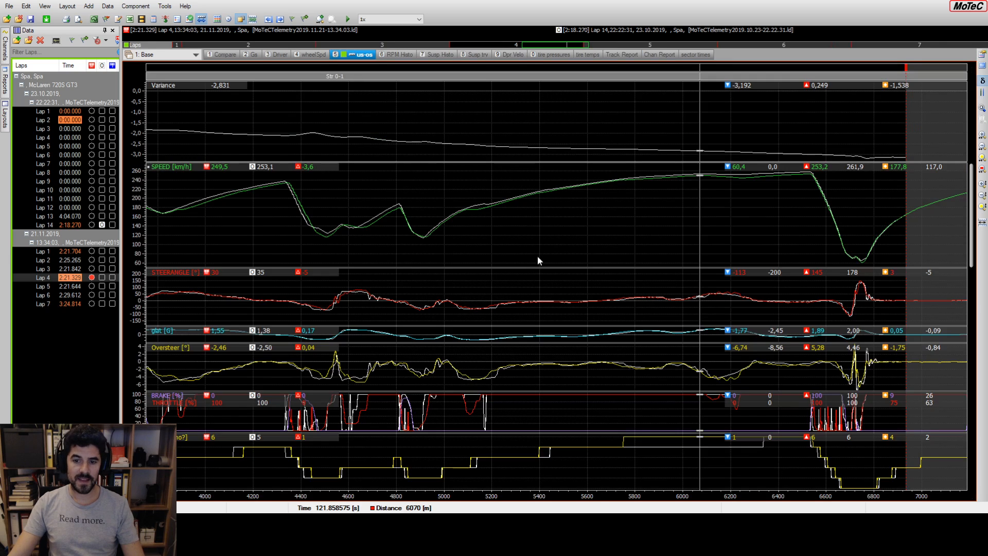
# Step: Compare the speed and throttle of both laps in the us-os traces at 6111, 6305, 6532 and 6234 m
pyautogui.moveTo(462, 216); pyautogui.dragTo(711, 195)
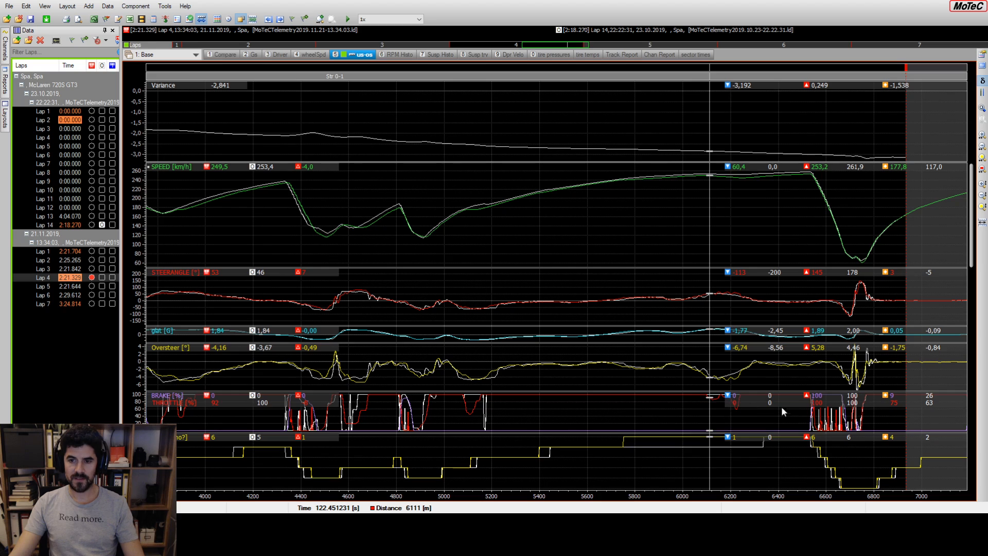
pyautogui.moveTo(710, 180); pyautogui.dragTo(756, 184)
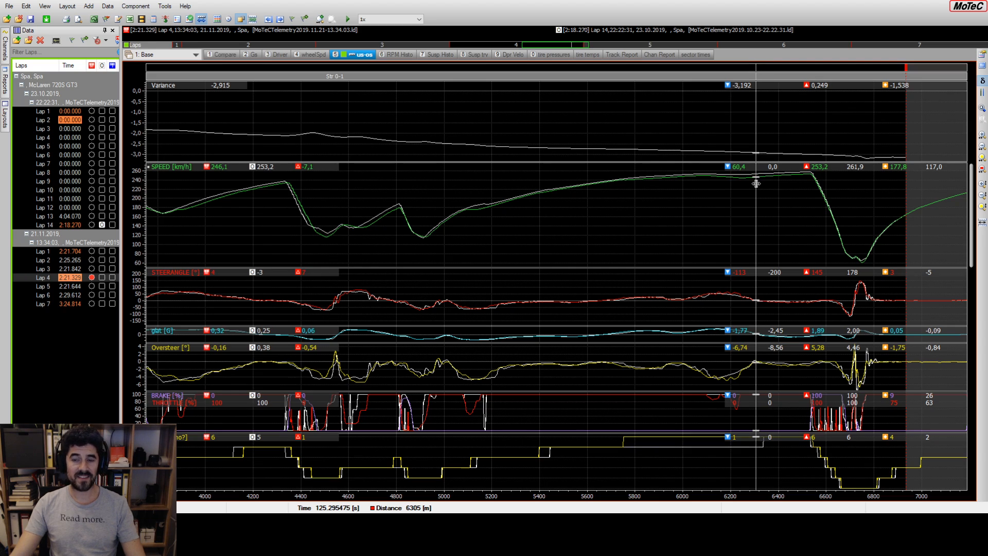
pyautogui.moveTo(756, 183); pyautogui.dragTo(810, 191)
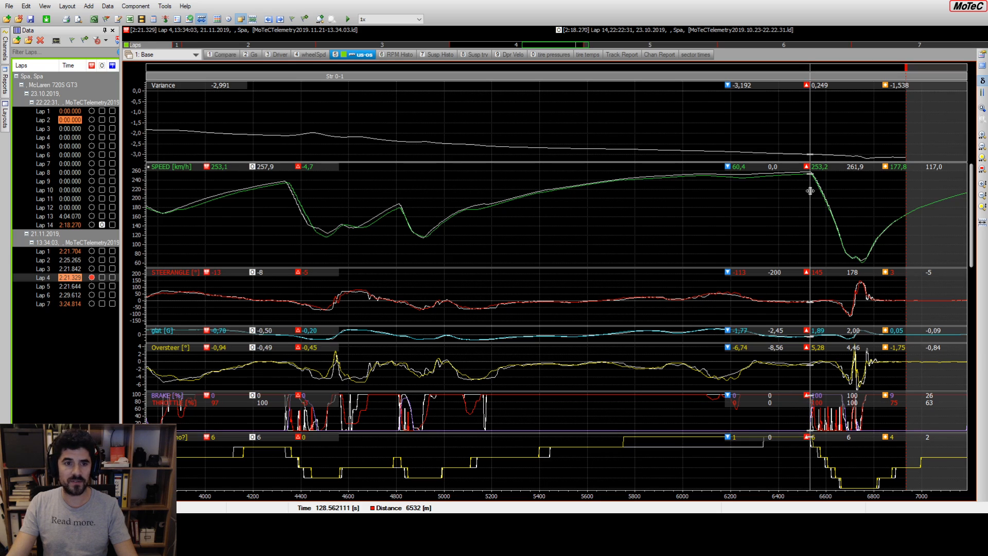
pyautogui.moveTo(811, 191); pyautogui.dragTo(739, 194)
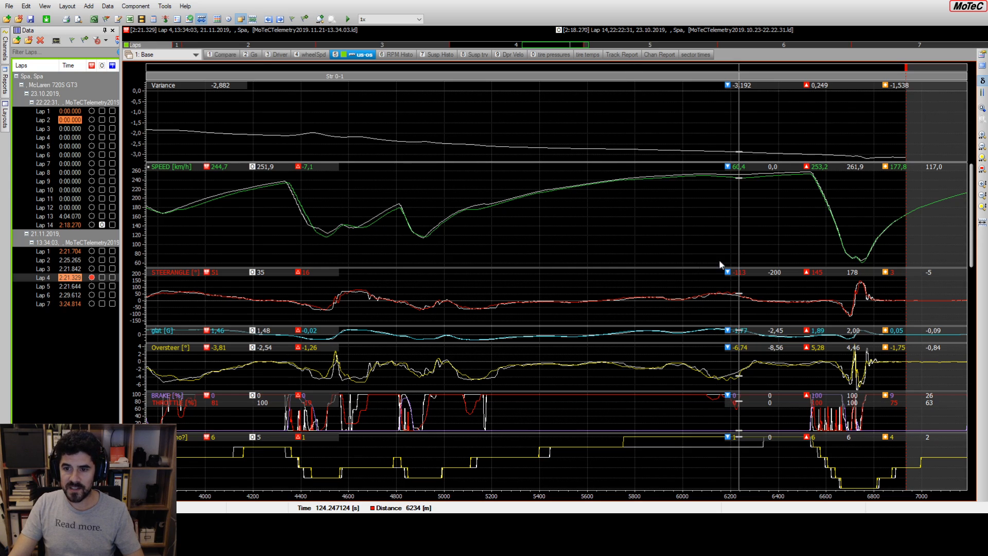
# Step: Examine the throttle lift near 6234 m and the braking zone at 6542 m for both laps on the Track Report map
pyautogui.click(623, 55)
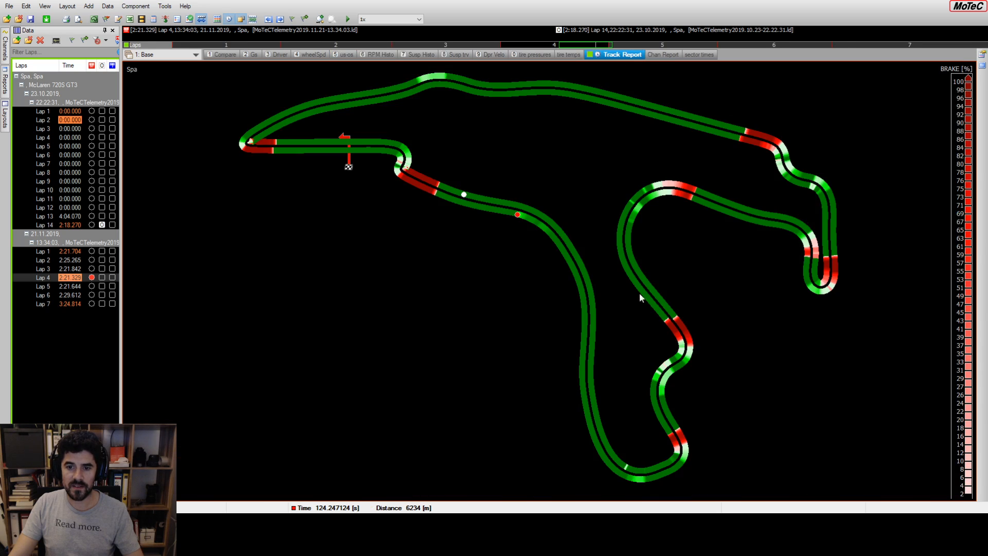
pyautogui.scroll(5, 407, 164)
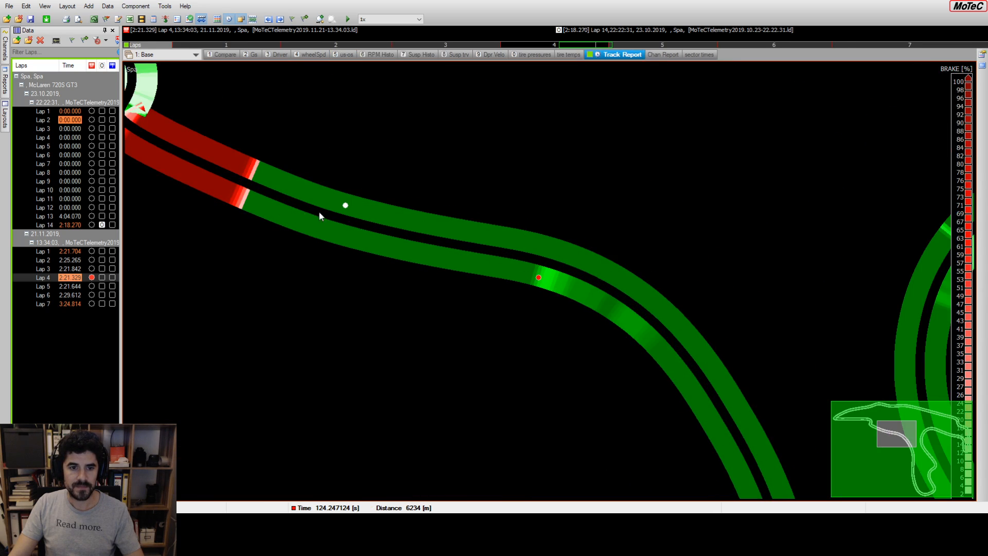
pyautogui.scroll(1, 238, 202)
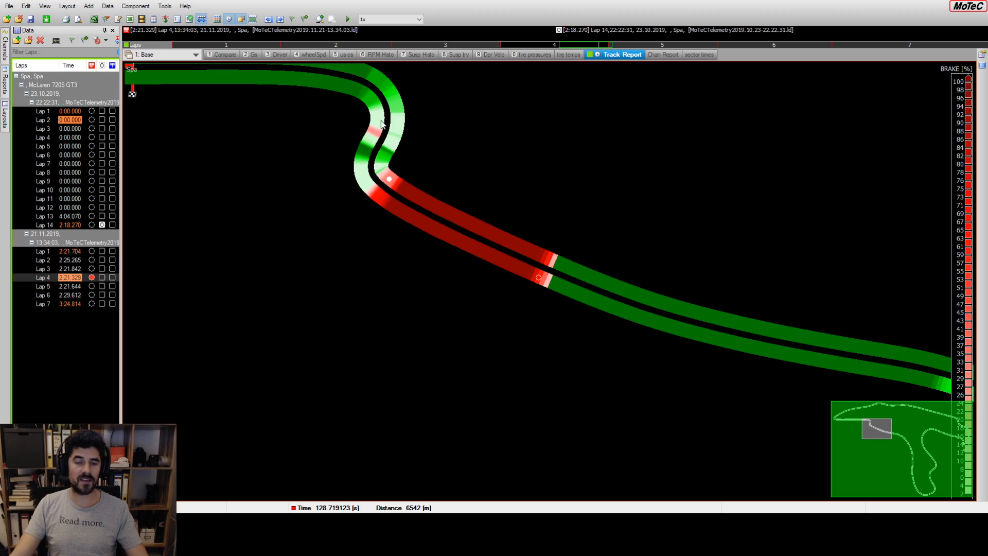
# Step: Compare the brake and throttle traces of both laps close up in us-os through the final braking zone from 6542 to 6661 m
pyautogui.click(316, 57)
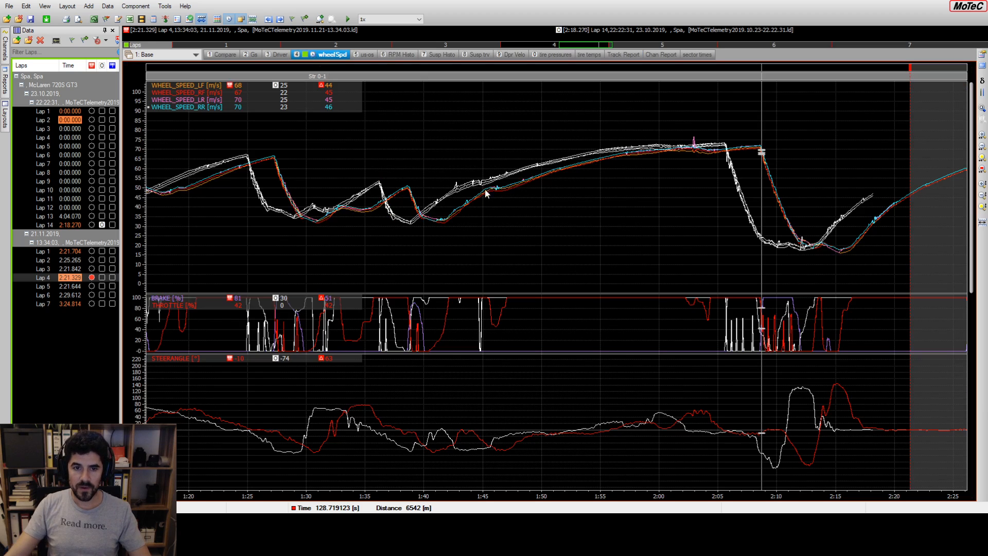
pyautogui.click(366, 61)
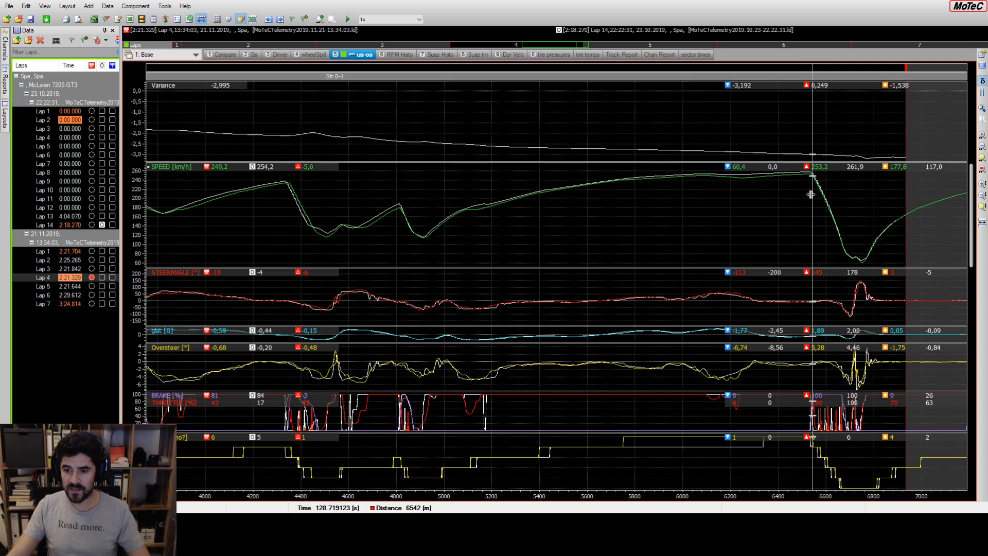
pyautogui.scroll(3, 832, 453)
pyautogui.scroll(1, 847, 421)
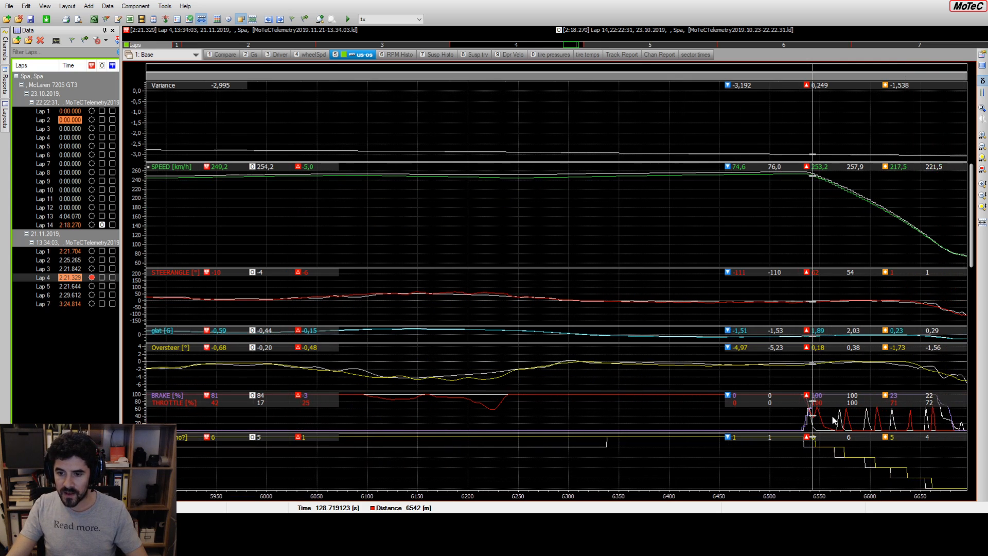
pyautogui.moveTo(572, 45); pyautogui.dragTo(579, 46)
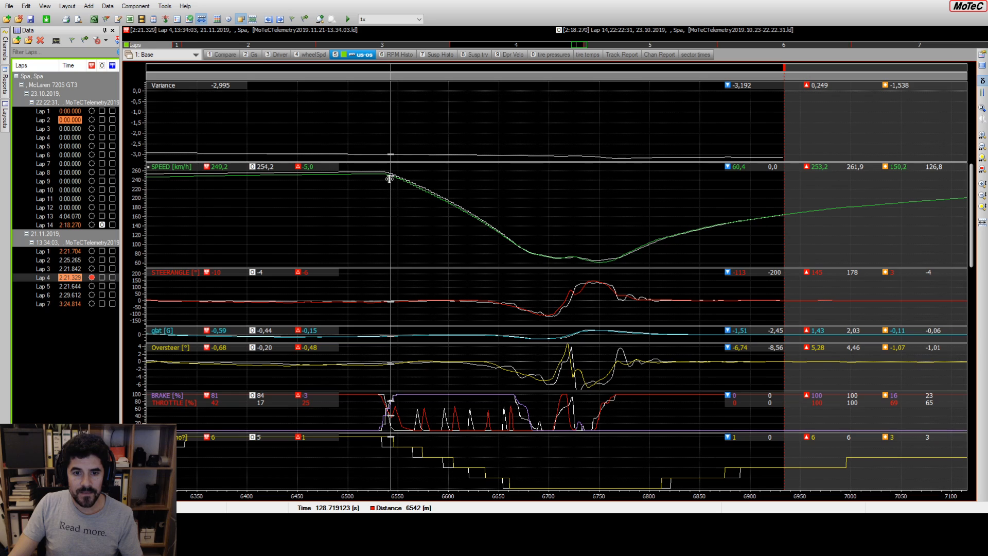
pyautogui.moveTo(407, 181); pyautogui.dragTo(511, 252)
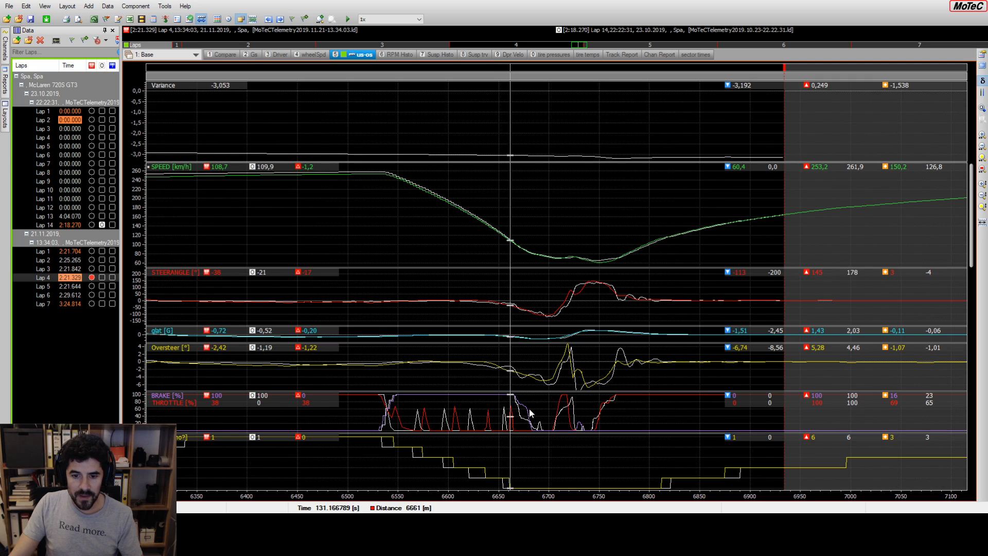
# Step: Compare the steering, oversteer and throttle of both laps through the final chicane at 6719 and 6735 m and on its exit at 6851 m
pyautogui.scroll(4, 527, 401)
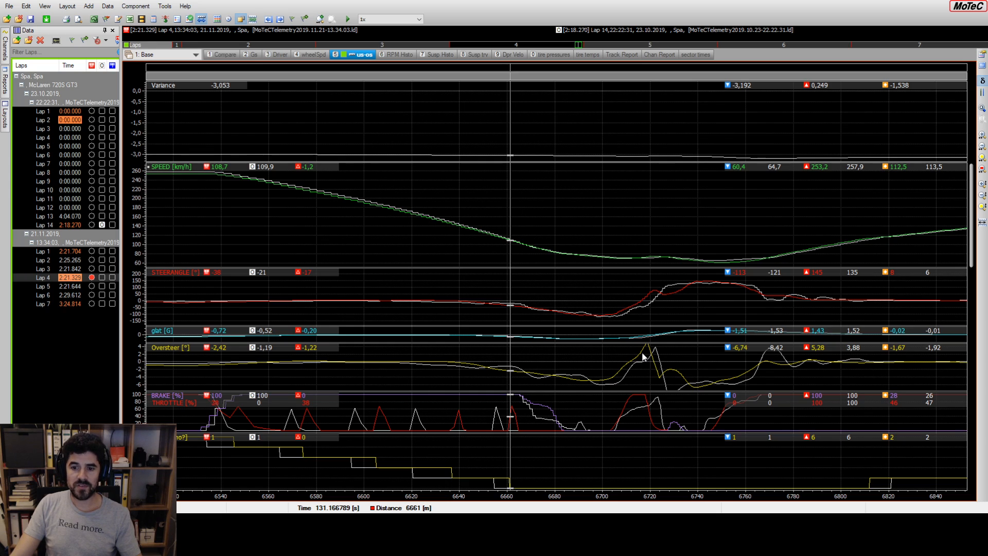
pyautogui.moveTo(593, 258); pyautogui.dragTo(648, 265)
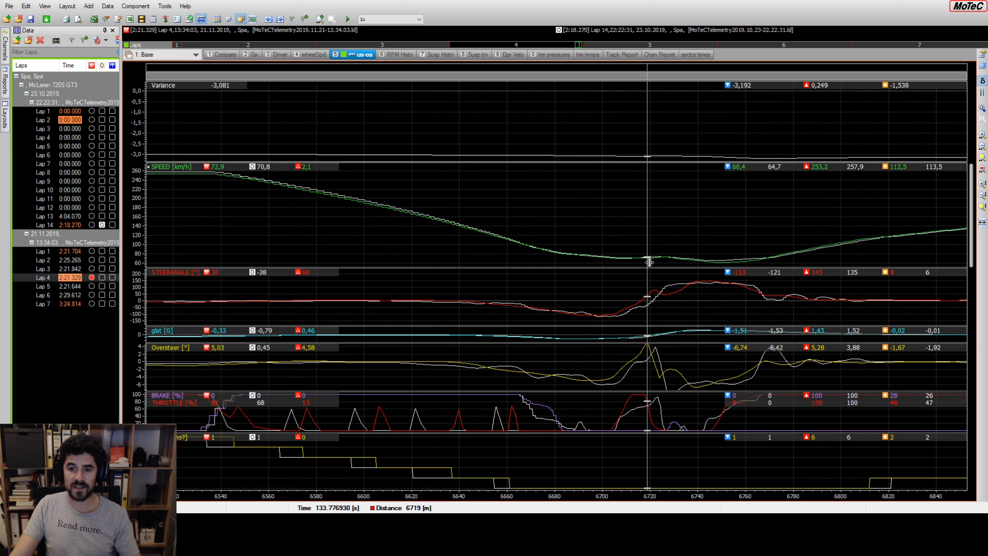
pyautogui.moveTo(650, 263); pyautogui.dragTo(686, 264)
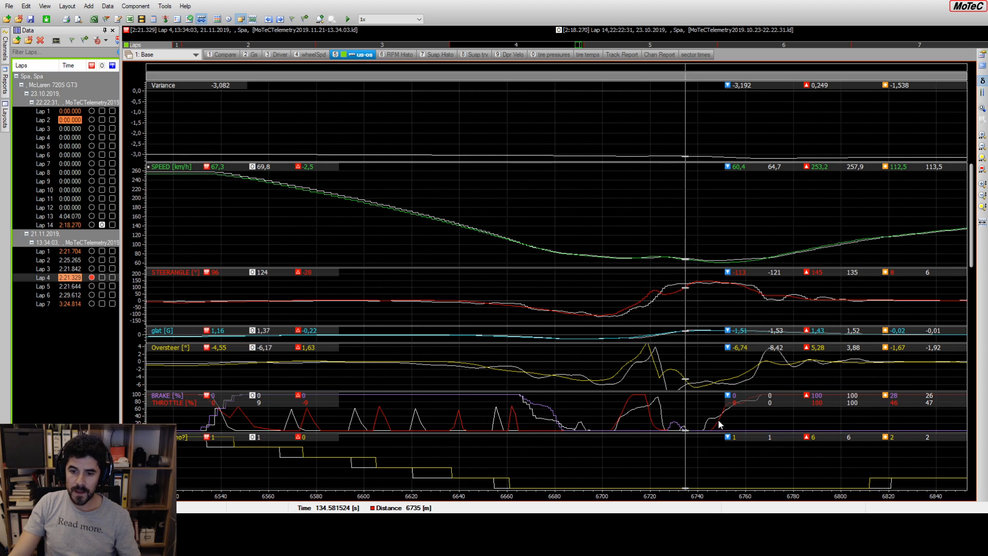
pyautogui.moveTo(710, 267); pyautogui.dragTo(963, 265)
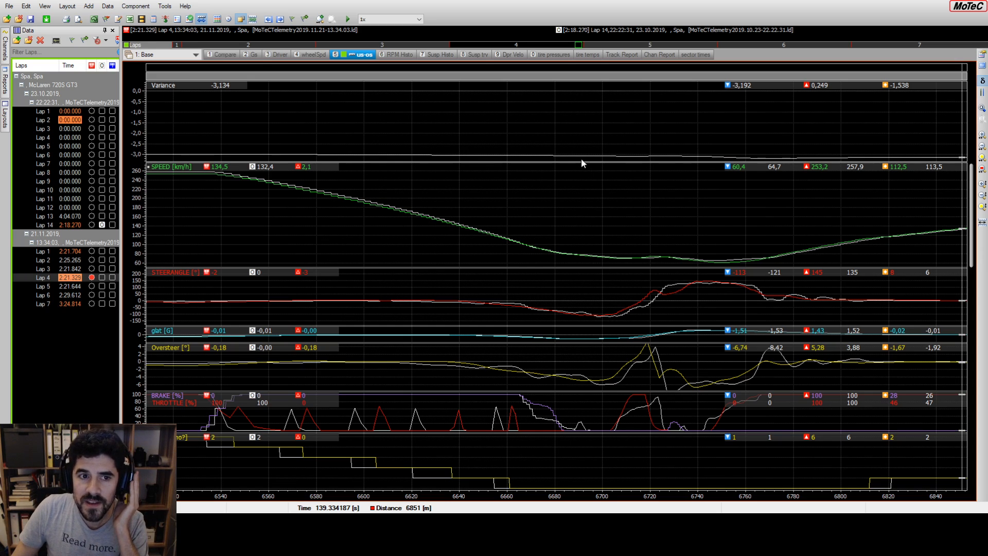
# Step: Compare the tyre temperatures of both laps across Lap 4 and the surrounding laps, reading the values at 3016 m
pyautogui.click(590, 55)
pyautogui.scroll(-5, 575, 341)
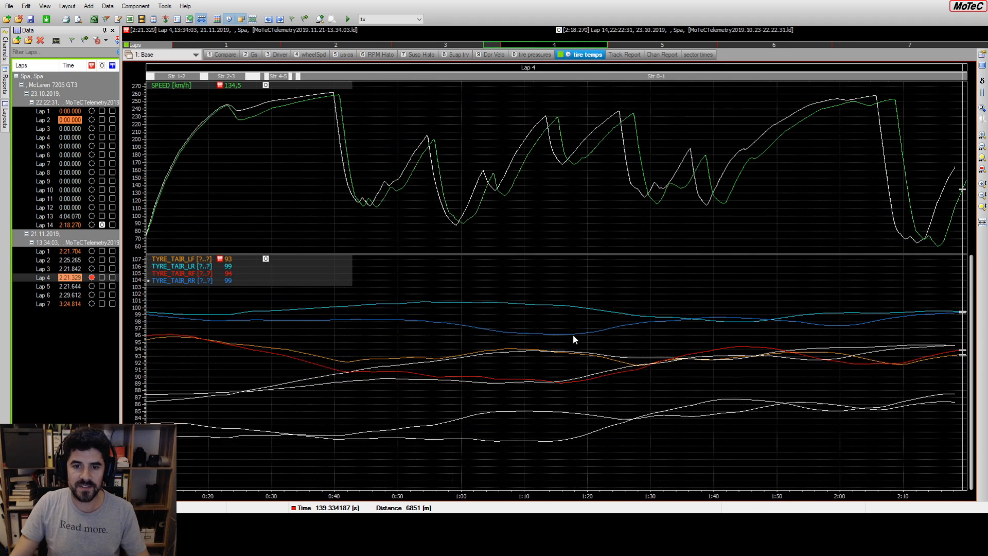
pyautogui.scroll(-3, 573, 334)
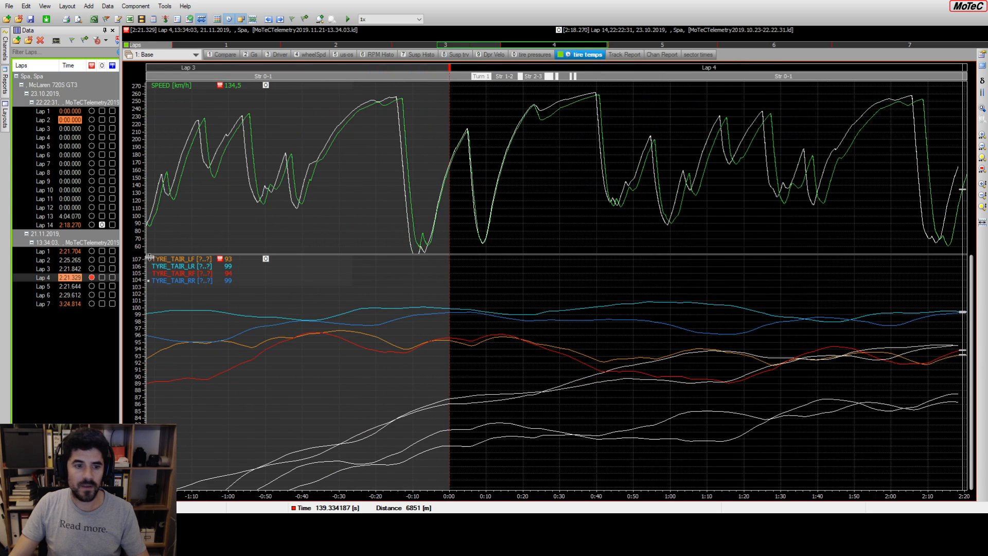
pyautogui.click(79, 279)
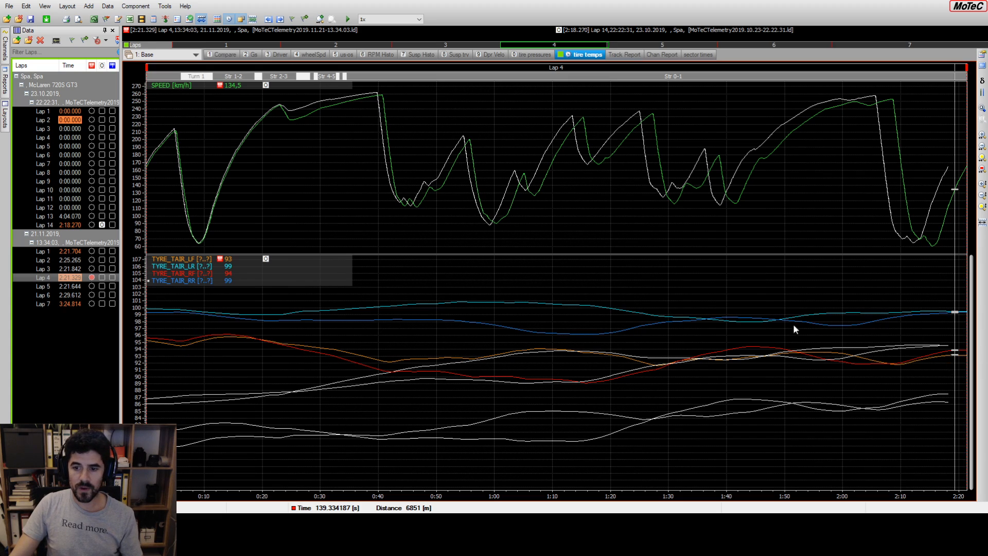
pyautogui.scroll(-5, 379, 337)
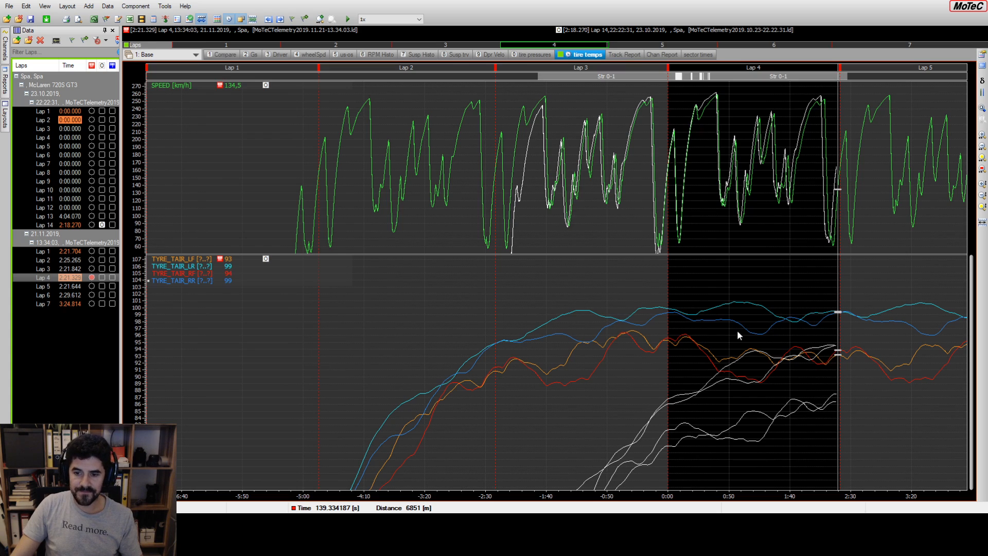
pyautogui.moveTo(762, 308); pyautogui.dragTo(740, 316)
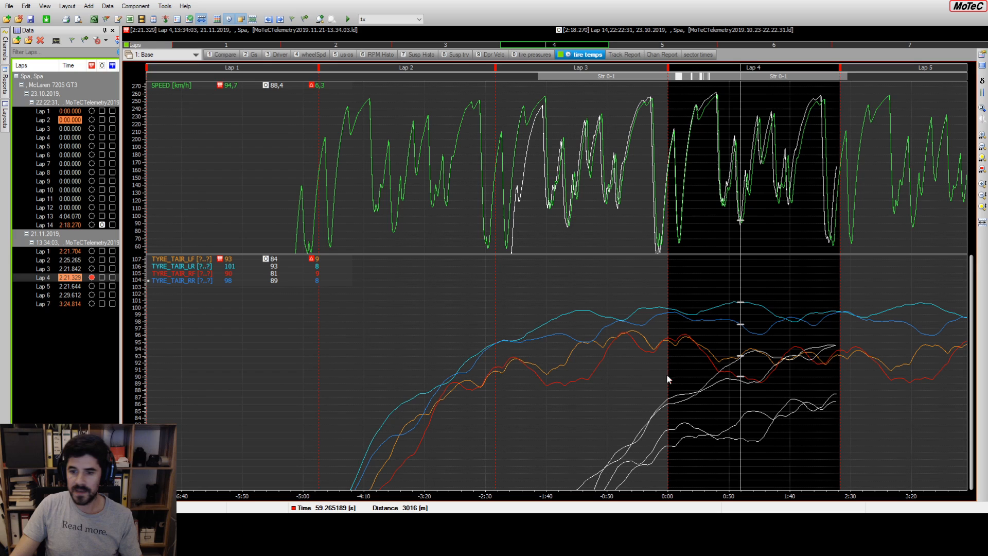
pyautogui.doubleClick(80, 278)
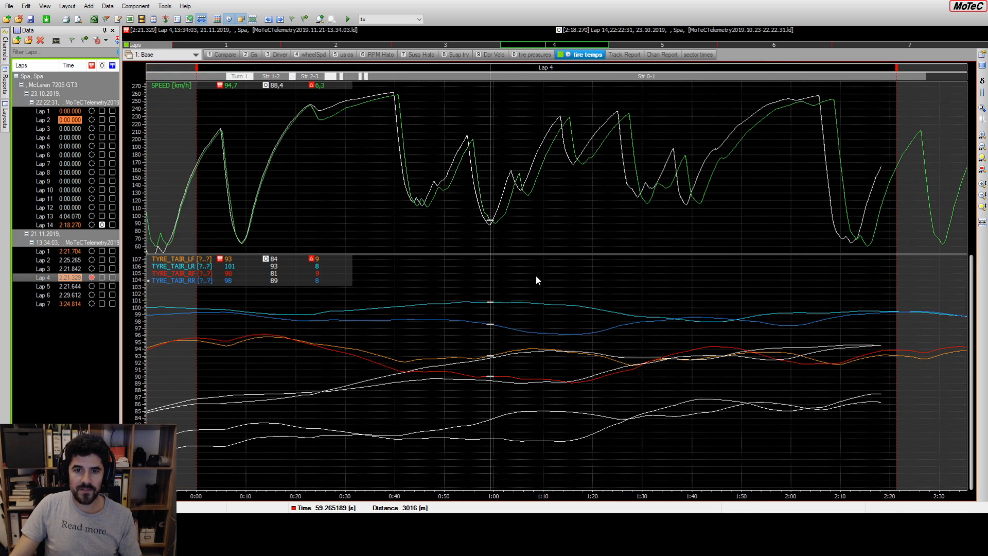
# Step: Compare the four tyre pressures of both laps at 119, 2195 and 5065 m in the tire pressures traces
pyautogui.click(537, 55)
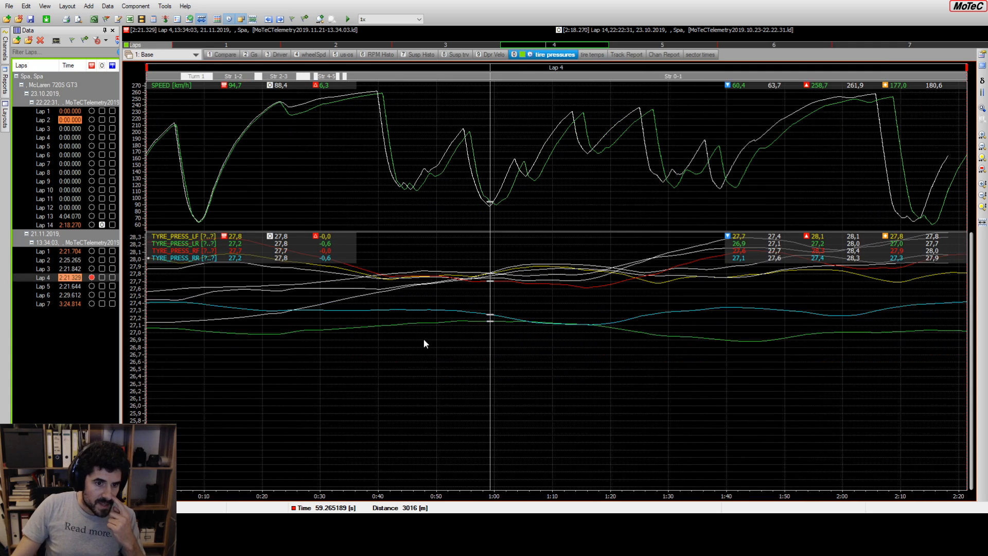
pyautogui.moveTo(307, 334); pyautogui.dragTo(161, 333)
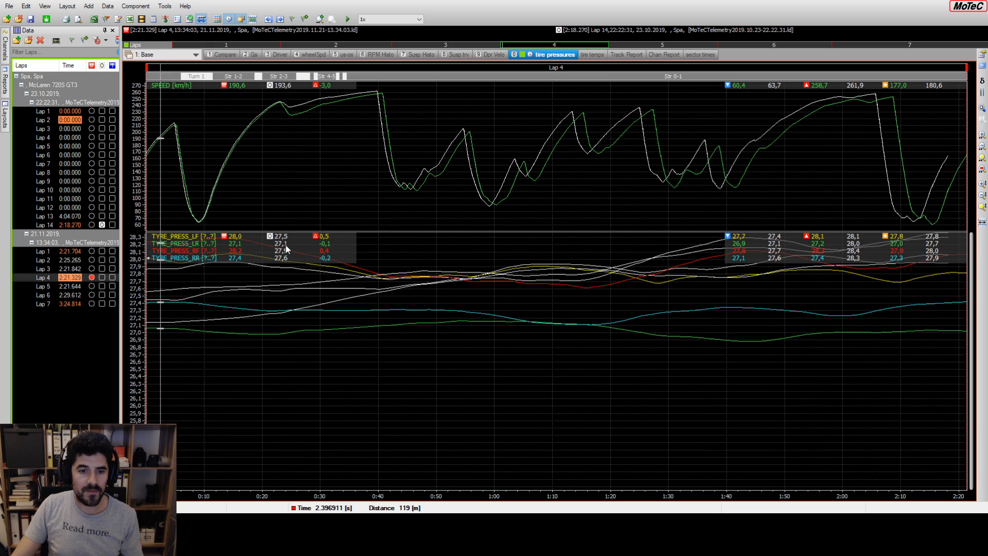
pyautogui.moveTo(174, 155); pyautogui.dragTo(378, 123)
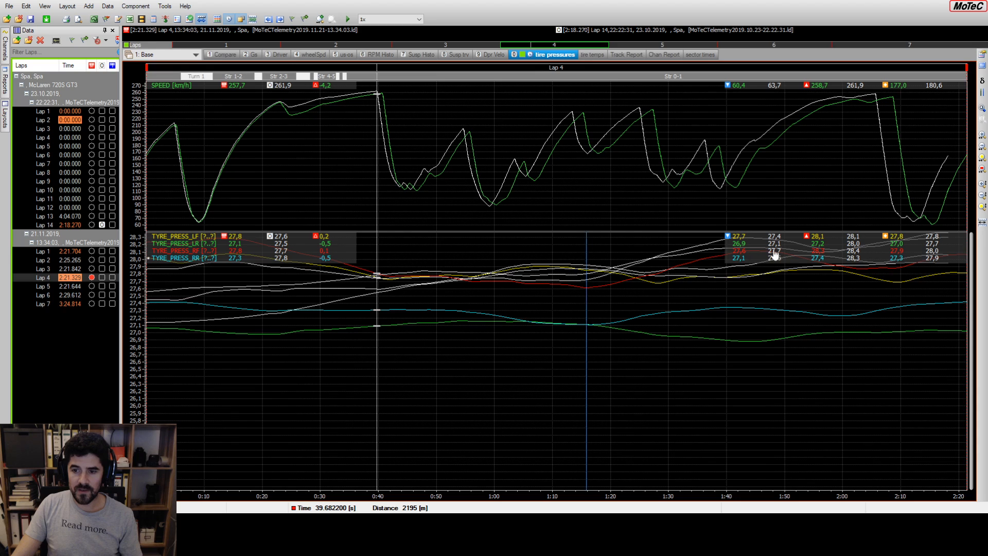
pyautogui.moveTo(737, 274); pyautogui.dragTo(757, 273)
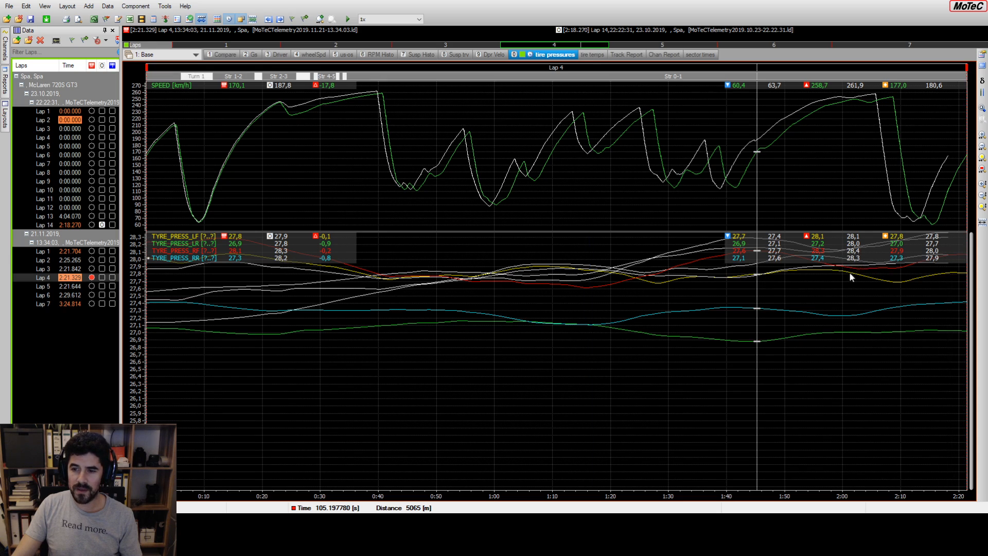
# Step: Compare the tyre pressures at 3079, 3673 and 3415 m, and at 6760 m with the neighbouring laps in view
pyautogui.moveTo(761, 290); pyautogui.dragTo(505, 317)
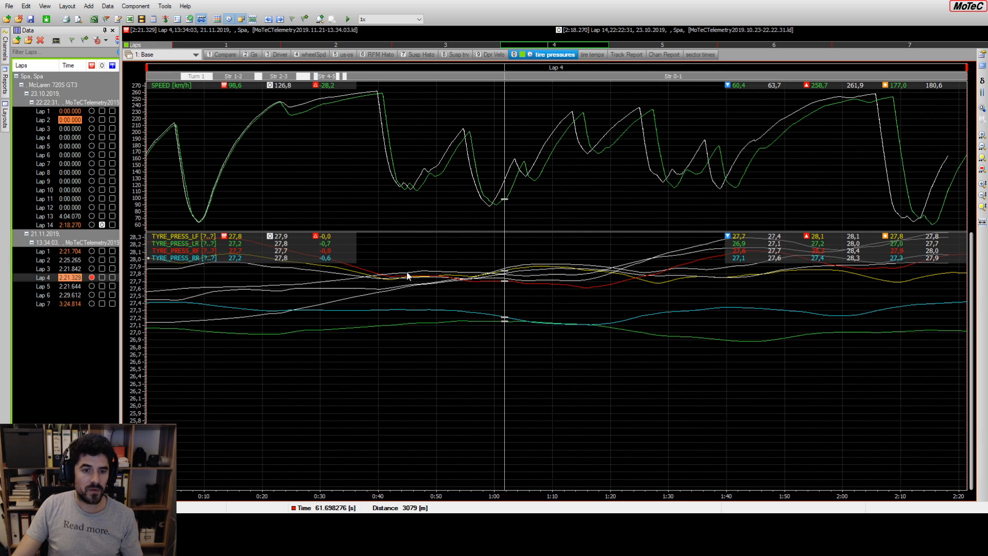
pyautogui.click(578, 326)
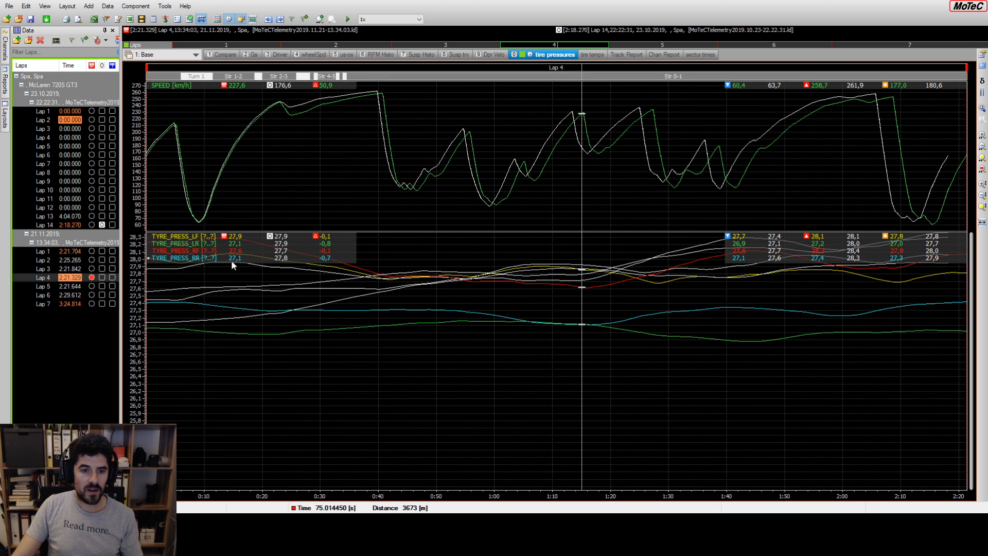
pyautogui.moveTo(693, 328); pyautogui.dragTo(557, 359)
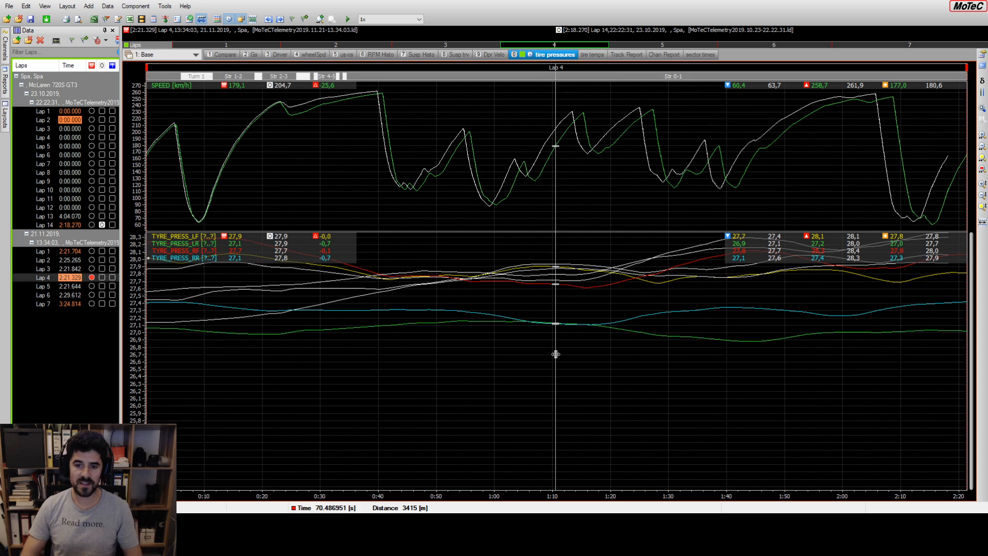
pyautogui.scroll(-4, 594, 321)
pyautogui.moveTo(595, 320); pyautogui.dragTo(712, 326)
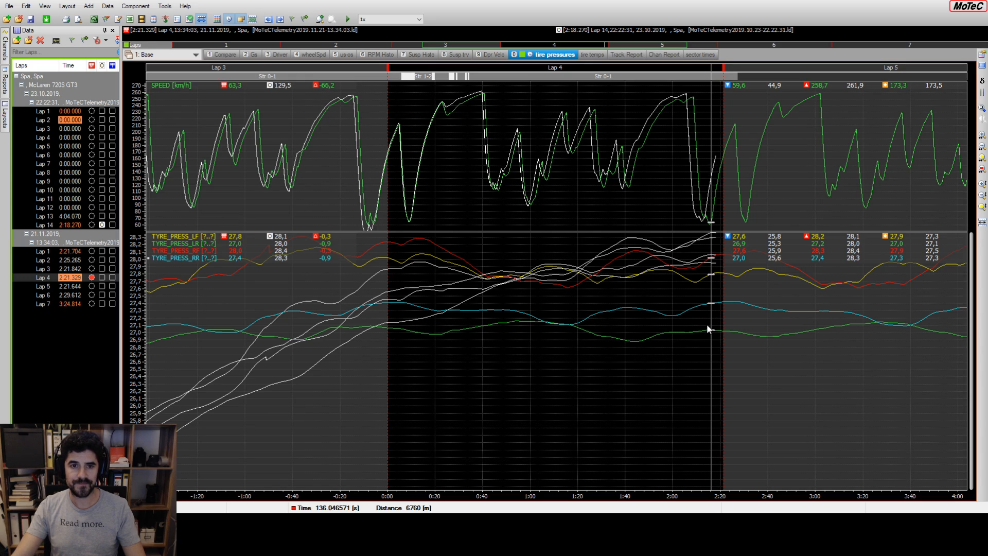